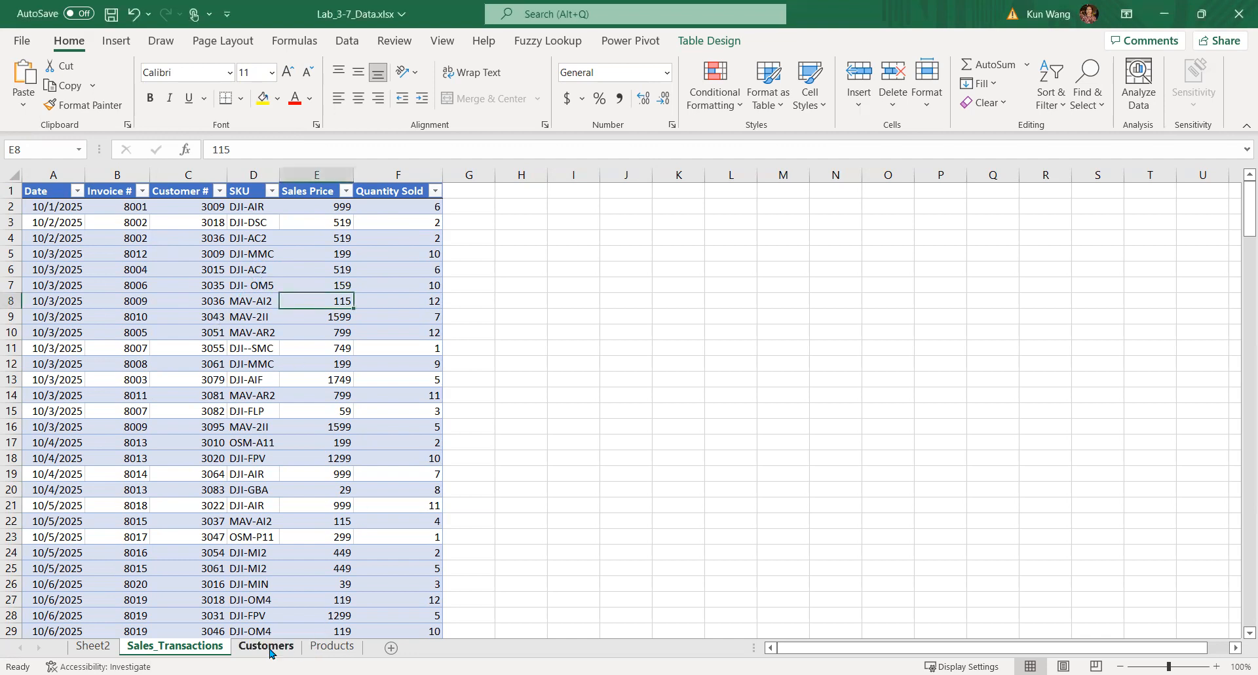
# Compare the Customers table with the Sales_Transactions table to see how the Customer # column links them
pyautogui.click(267, 646)
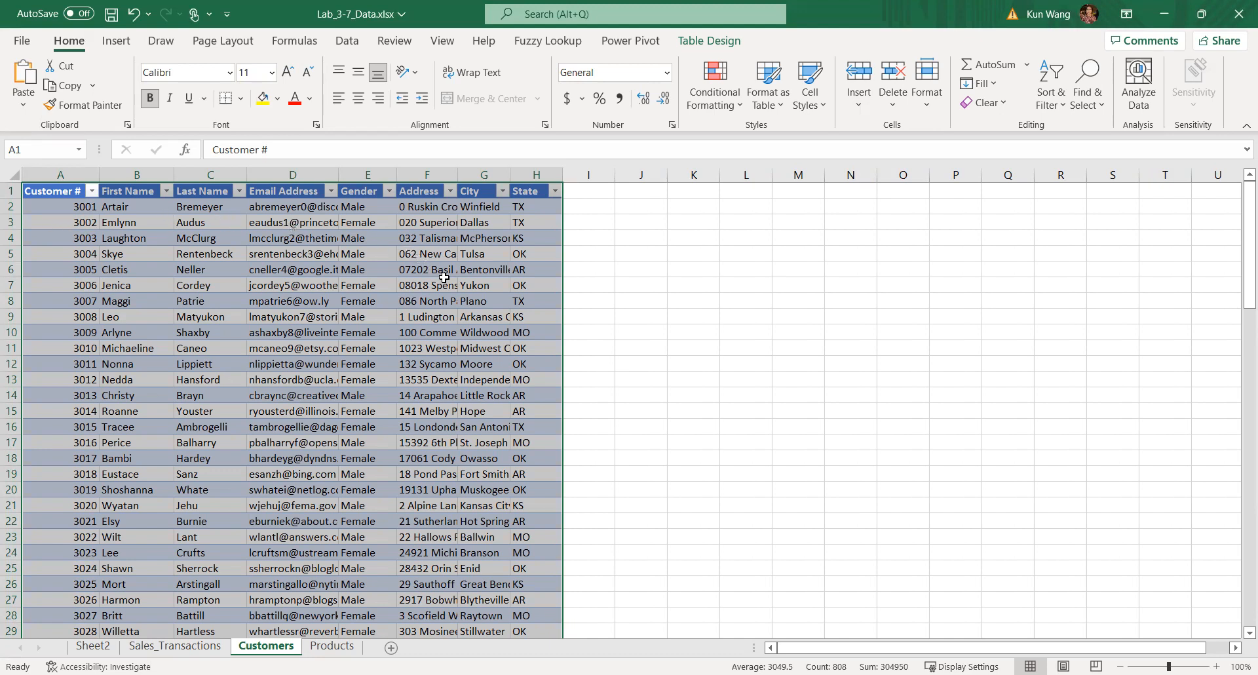
pyautogui.click(316, 395)
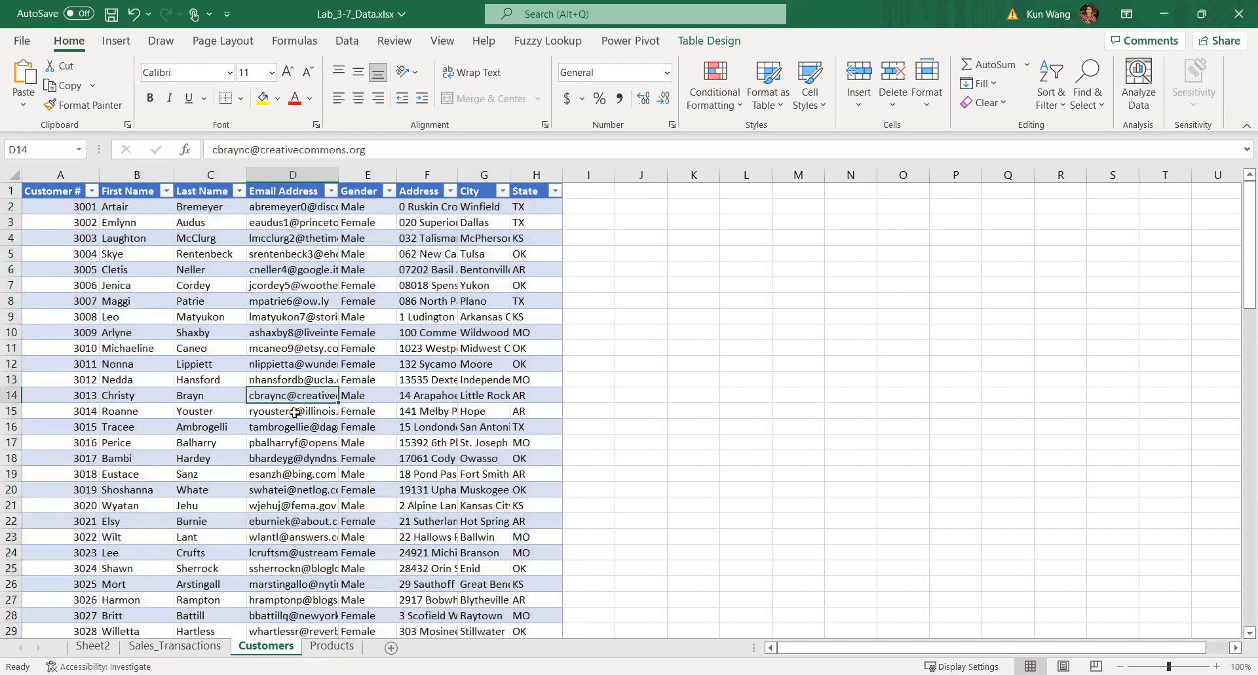
pyautogui.click(180, 646)
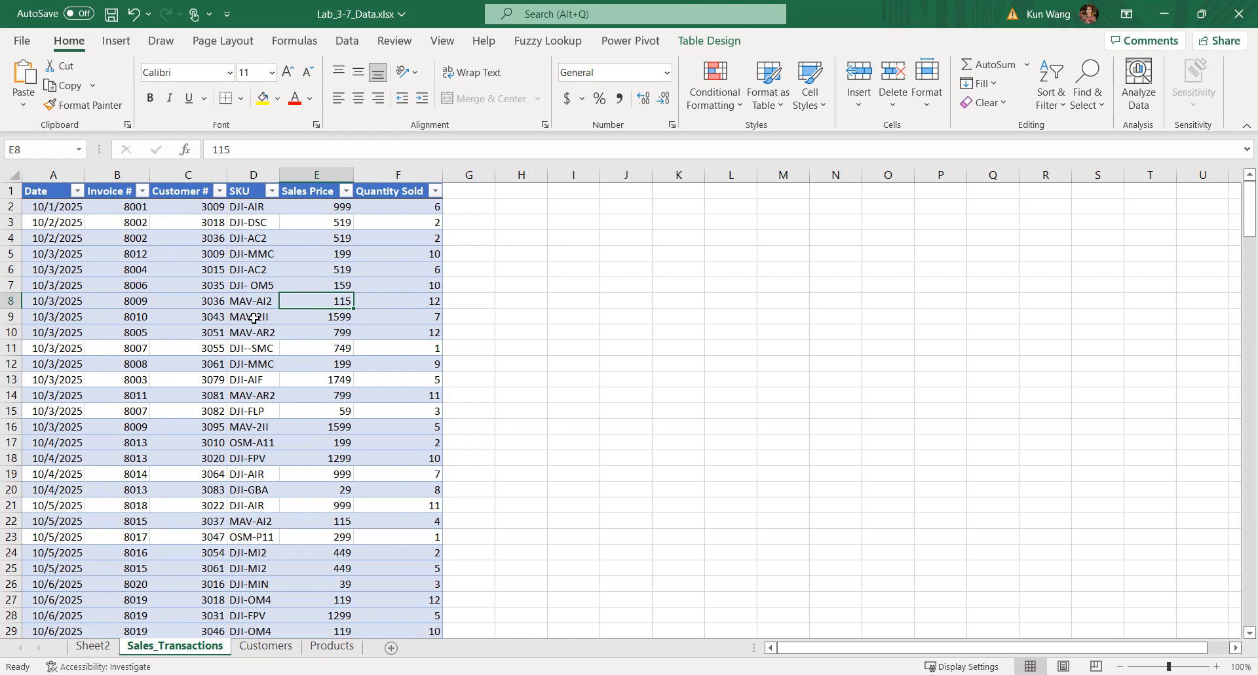
pyautogui.click(278, 647)
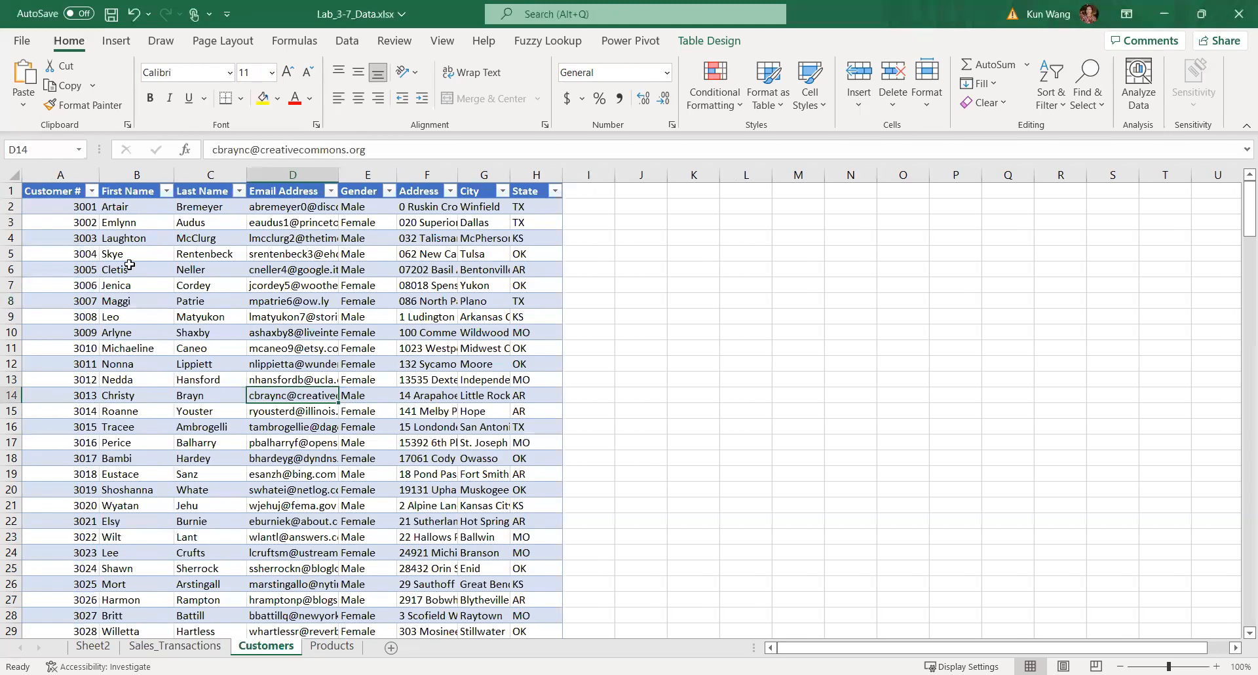
pyautogui.click(47, 335)
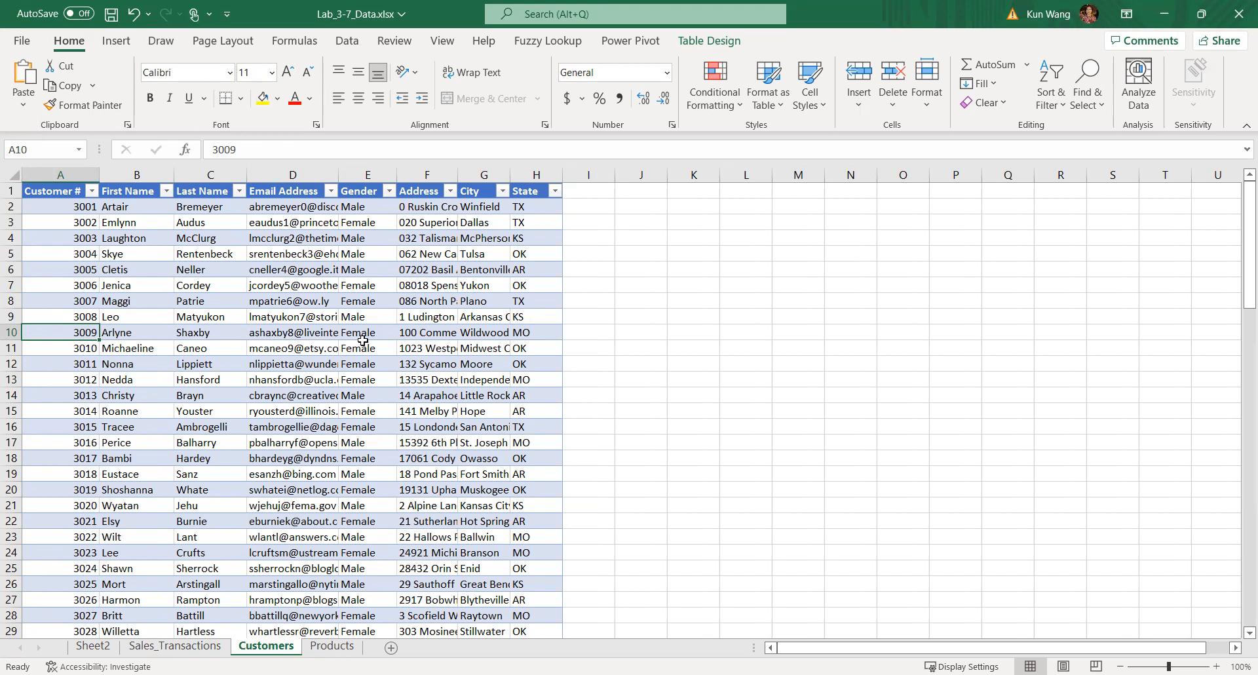
pyautogui.click(172, 647)
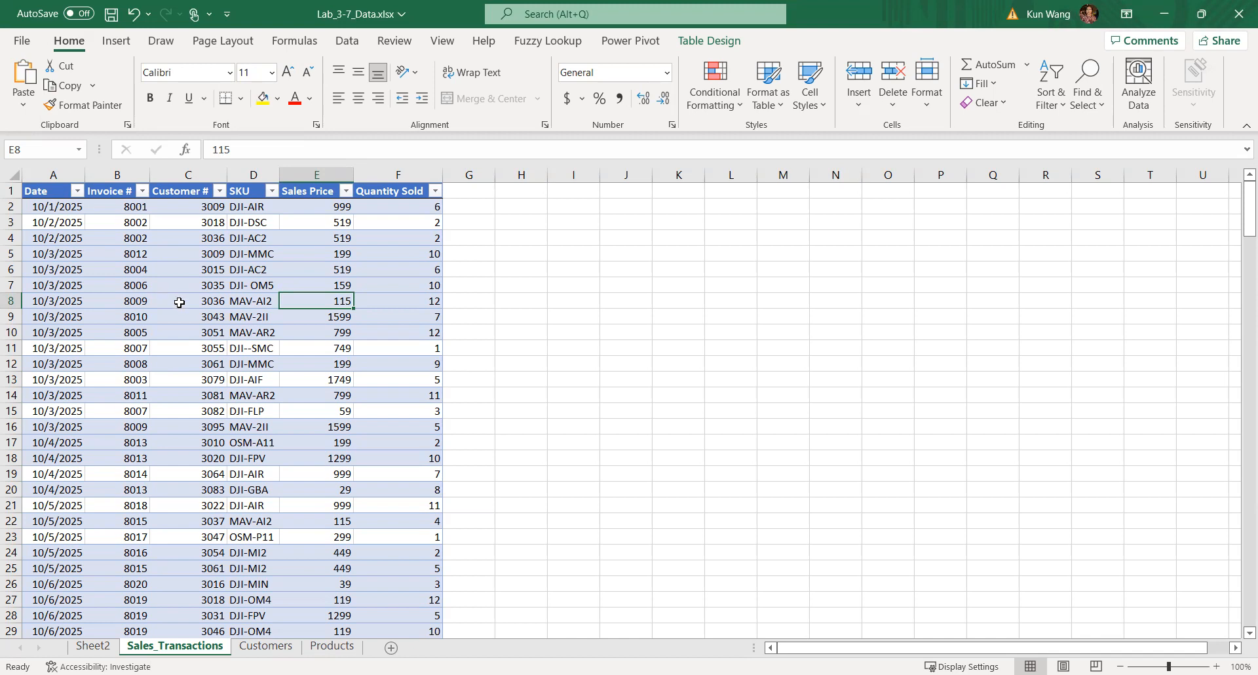
# Compare the Products table with the Sales_Transactions table to see how the SKU column links them
pyautogui.click(333, 646)
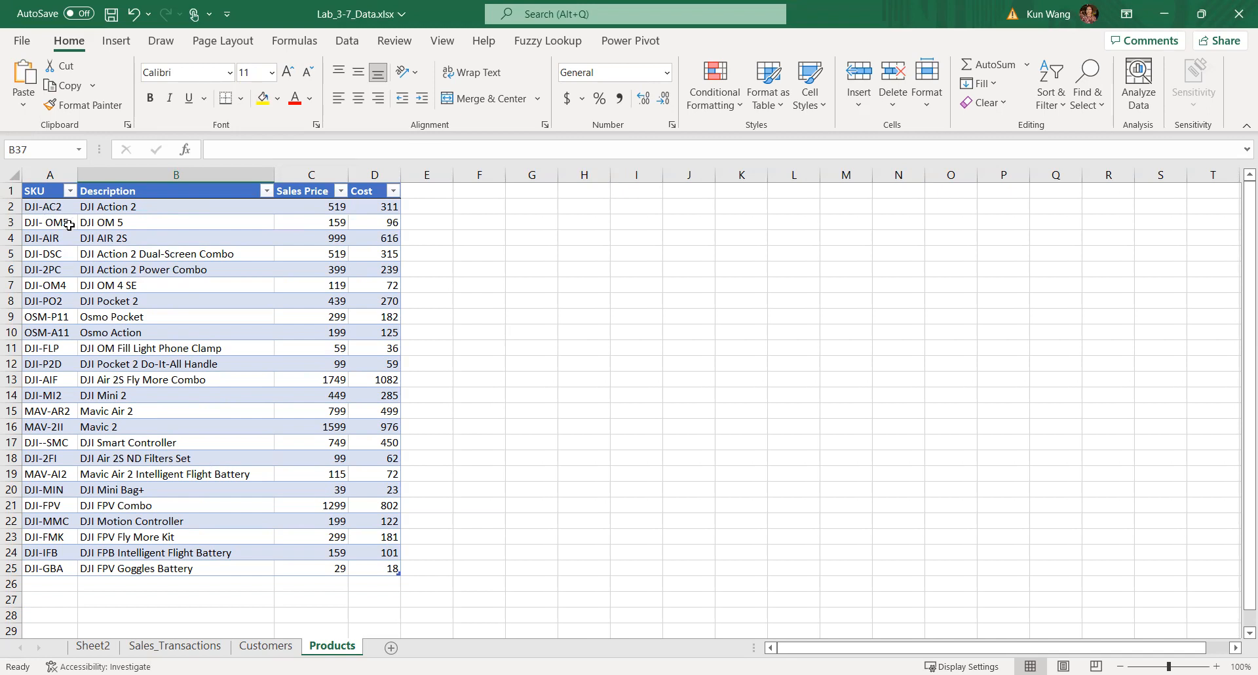
pyautogui.click(176, 645)
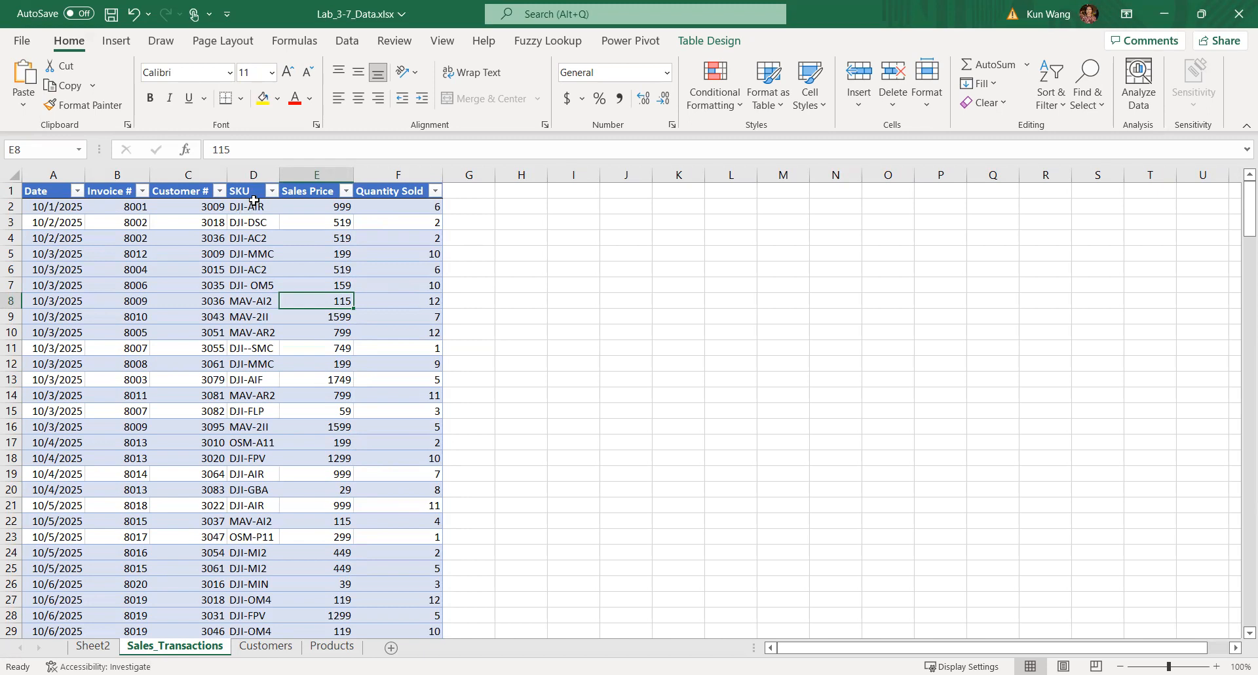
pyautogui.click(251, 207)
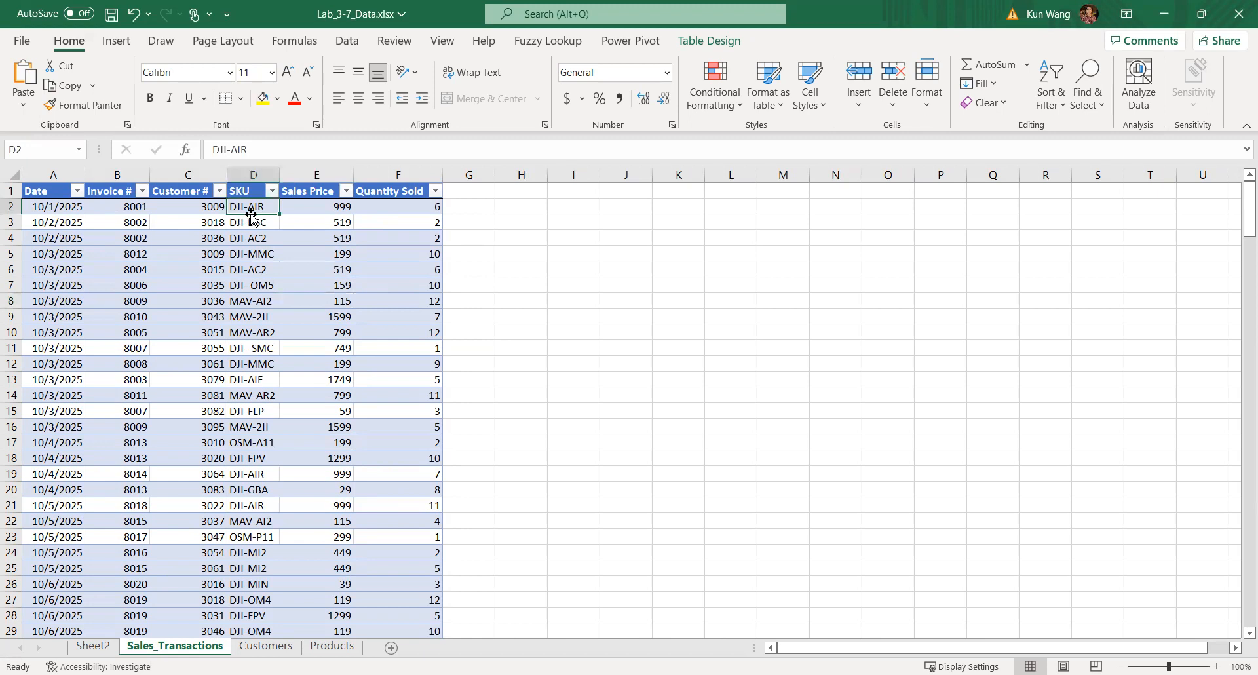
pyautogui.click(330, 647)
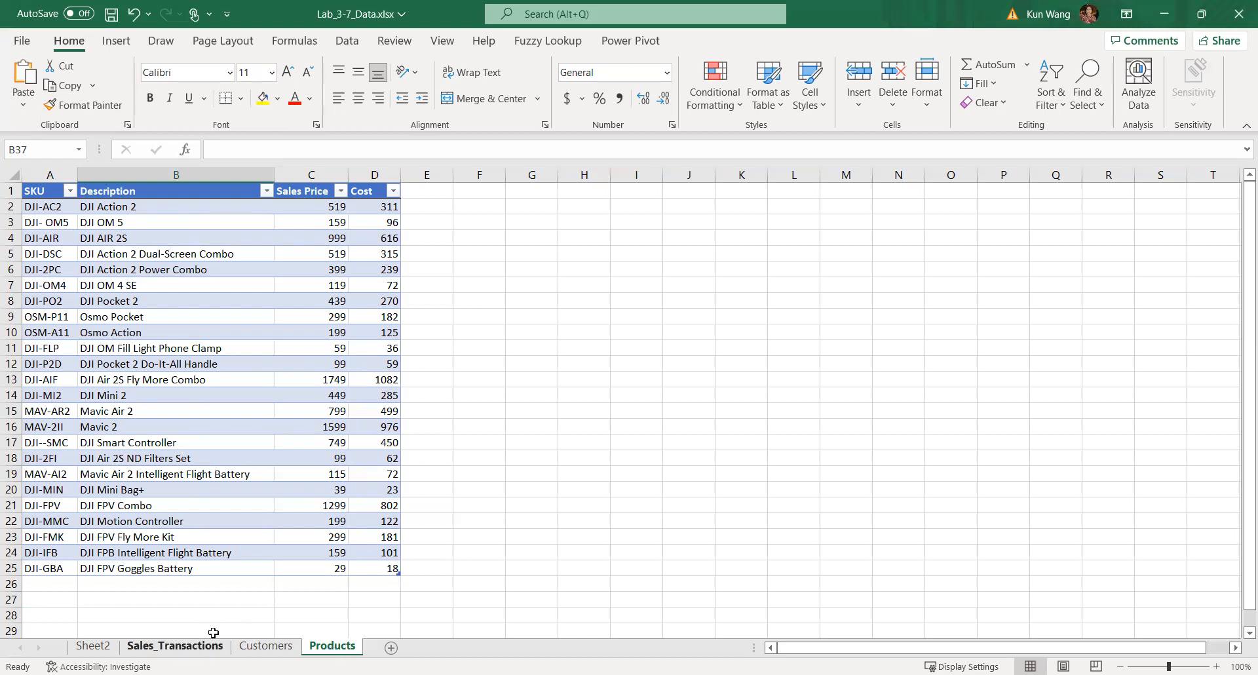
pyautogui.click(198, 647)
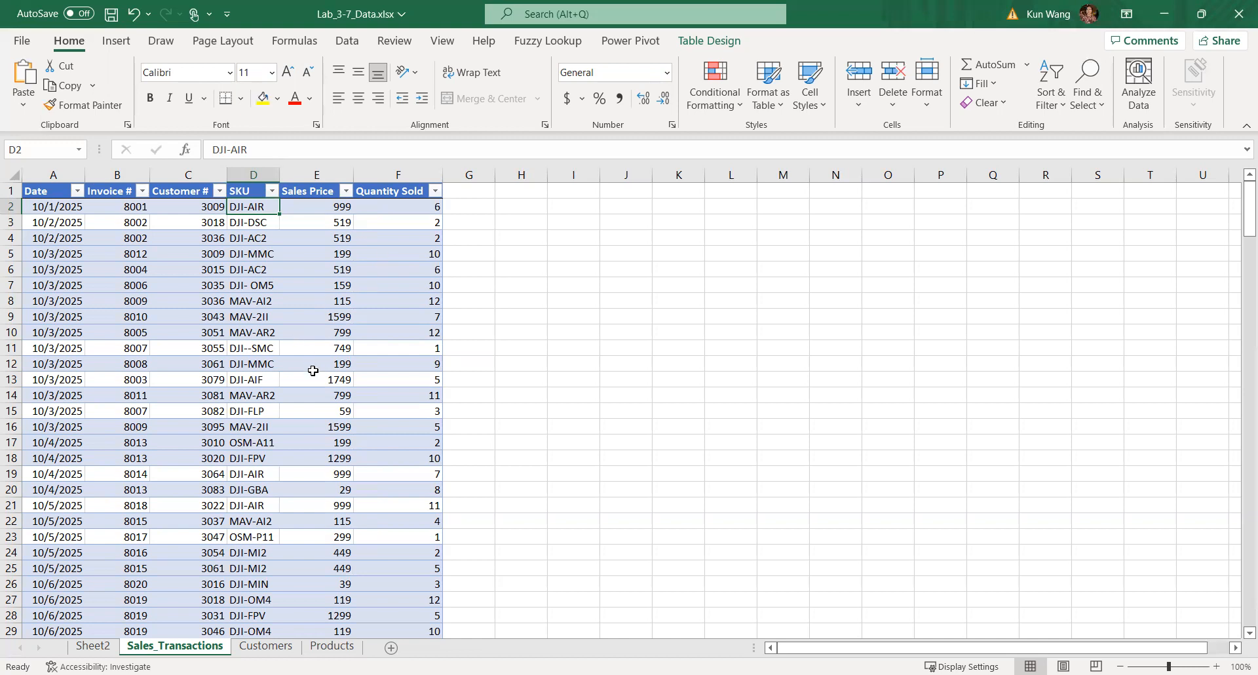
pyautogui.click(274, 411)
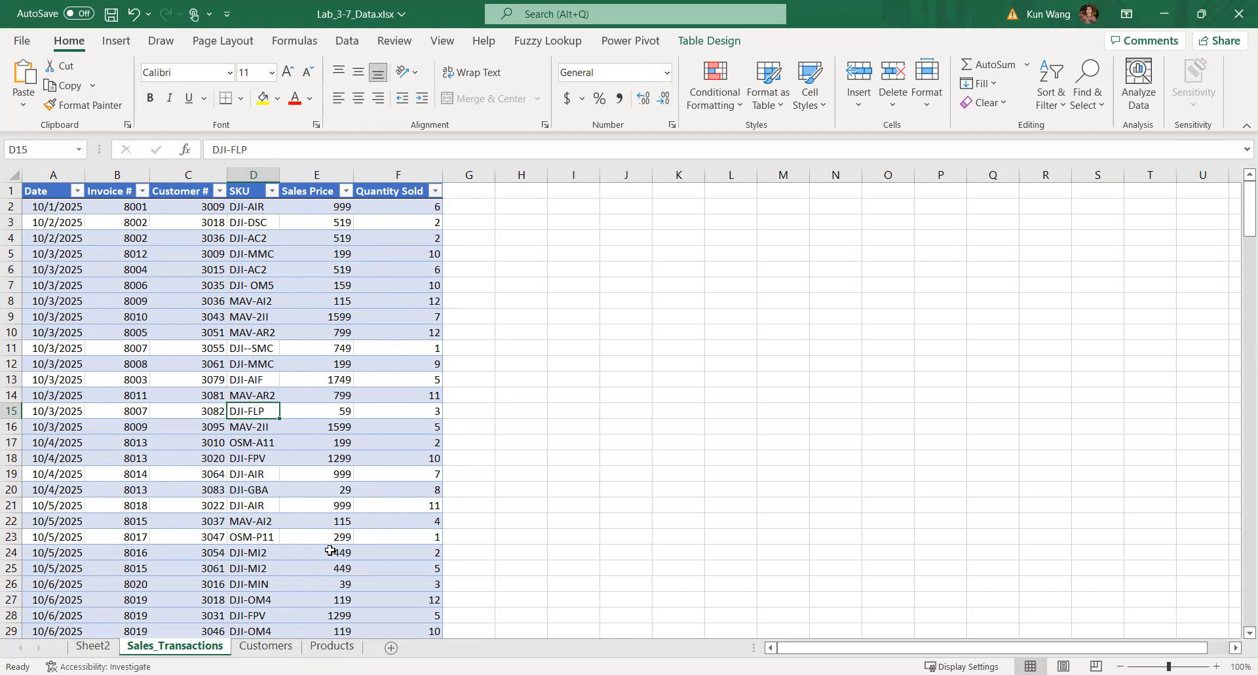
# Review the Customers and Sales_Transactions sheets again as source tables for the analysis
pyautogui.click(286, 647)
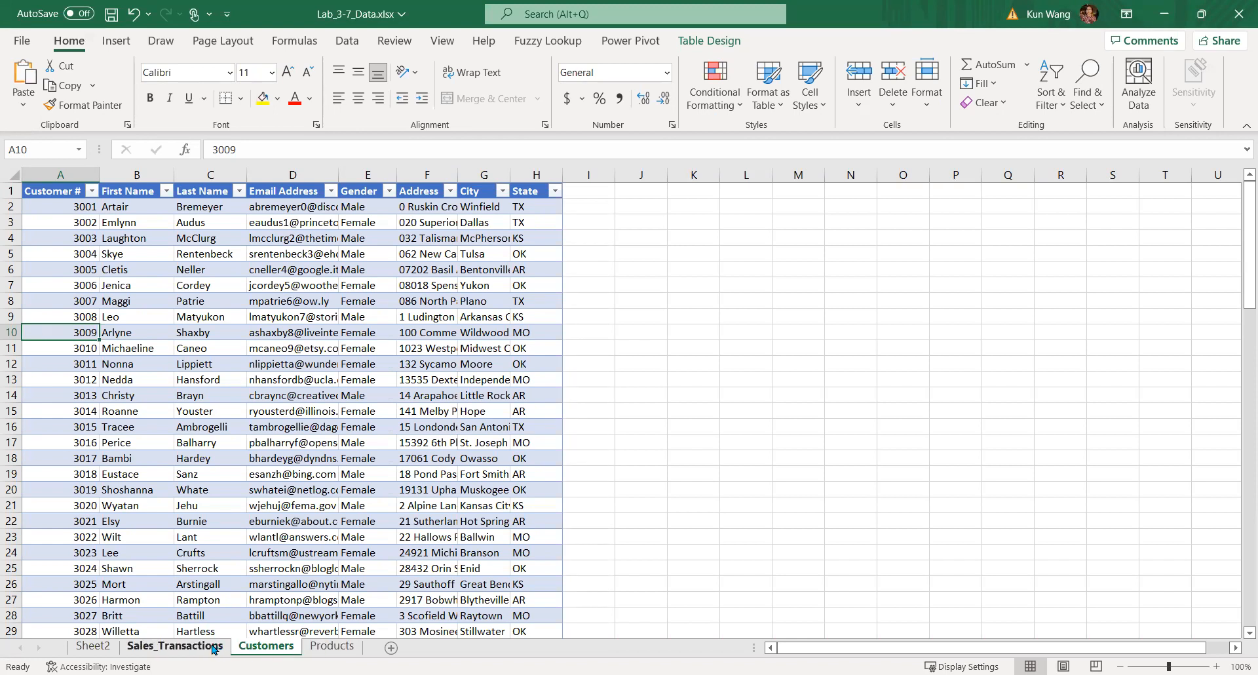
pyautogui.click(197, 411)
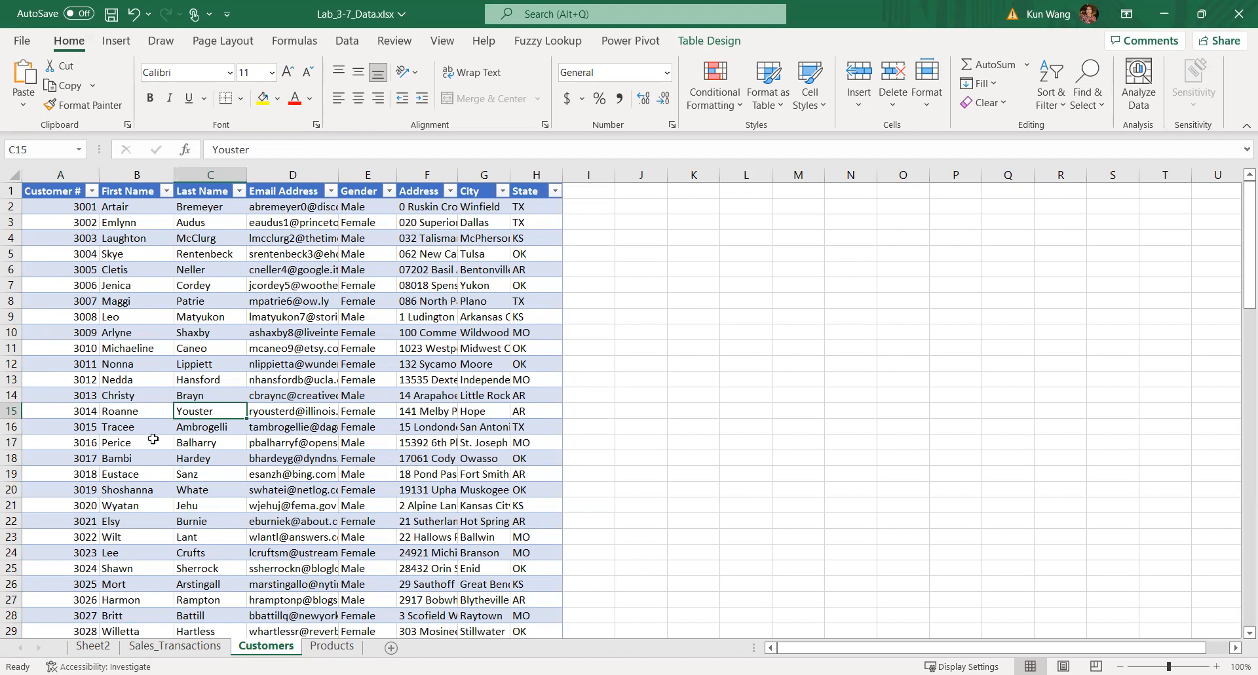
pyautogui.click(190, 649)
pyautogui.click(263, 647)
# Create a PivotTable from the Products table on a new worksheet, adding the data to the Data Model
pyautogui.click(334, 647)
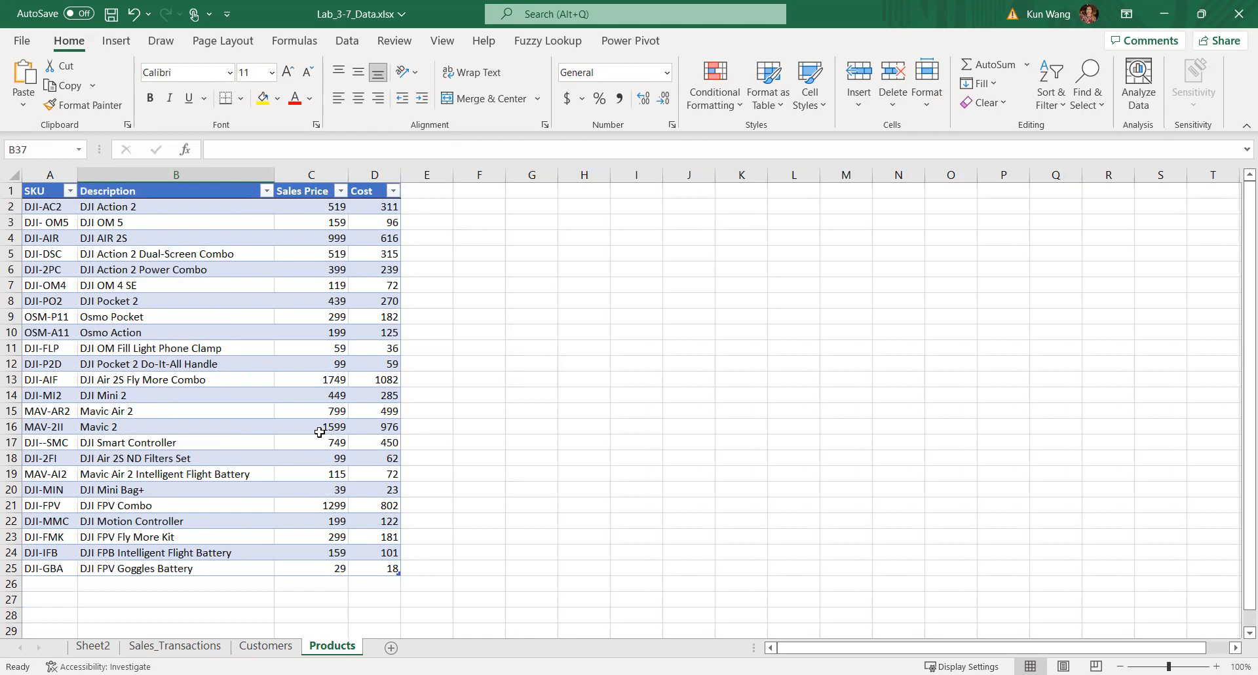
pyautogui.click(149, 301)
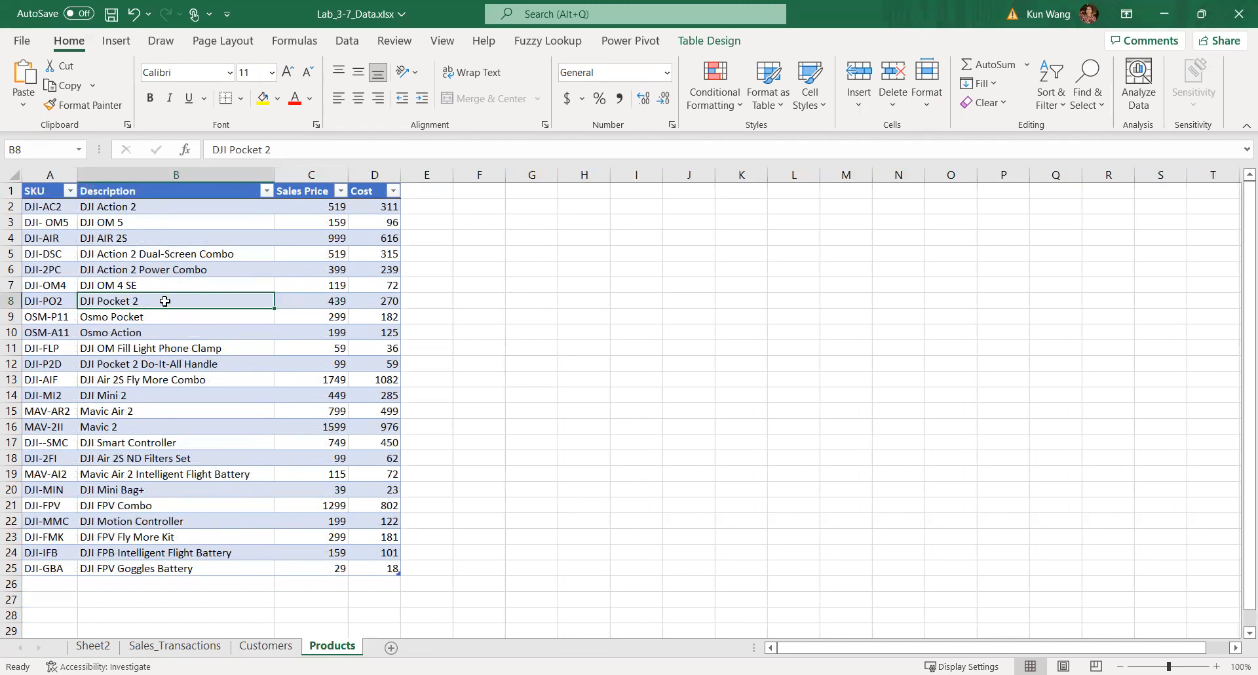
pyautogui.click(128, 42)
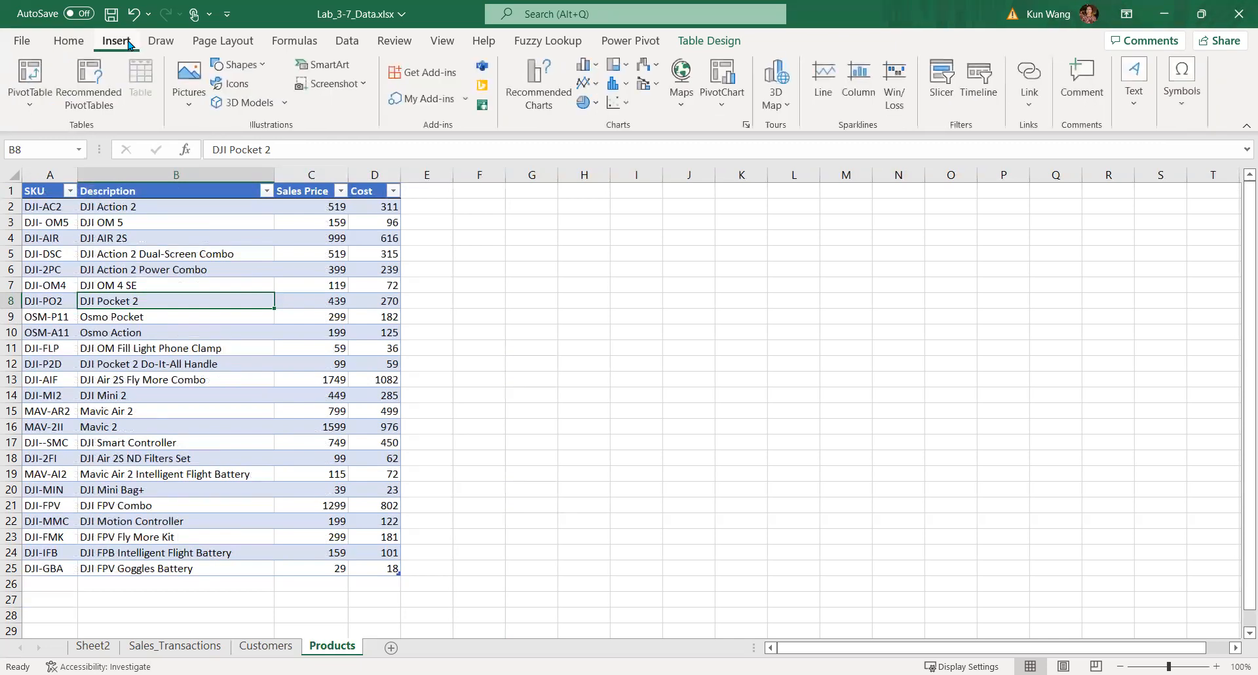
pyautogui.click(30, 72)
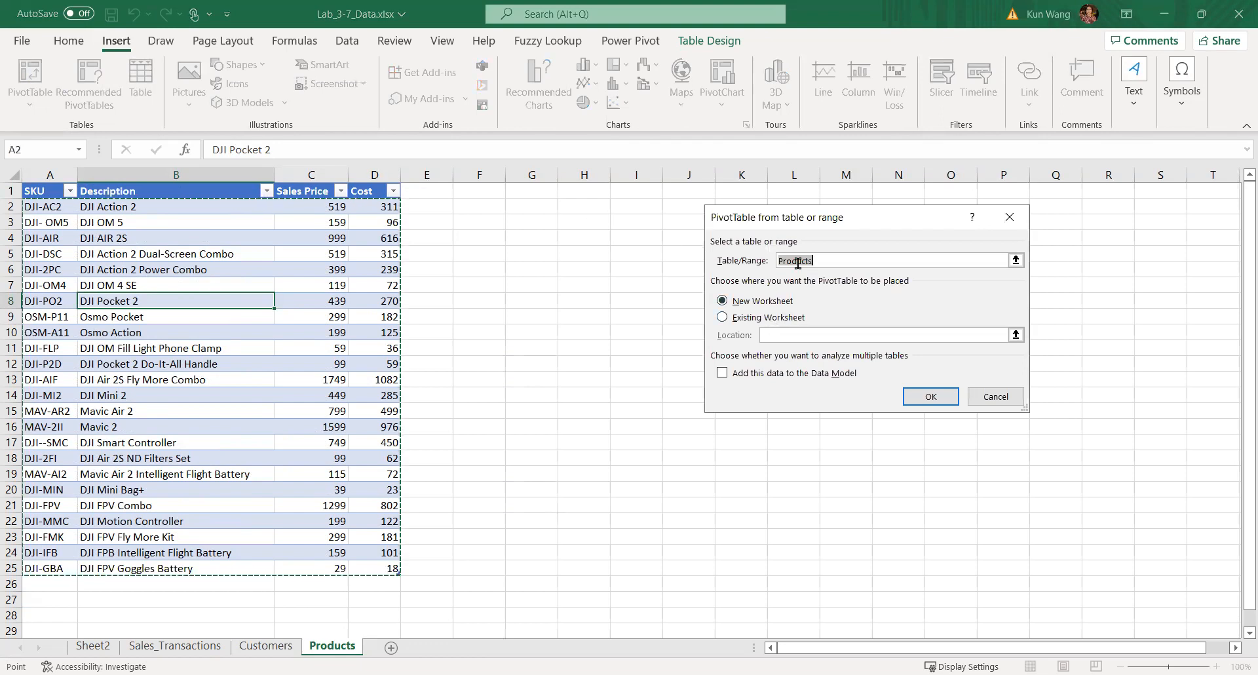
pyautogui.moveTo(809, 220); pyautogui.dragTo(552, 188)
pyautogui.click(466, 344)
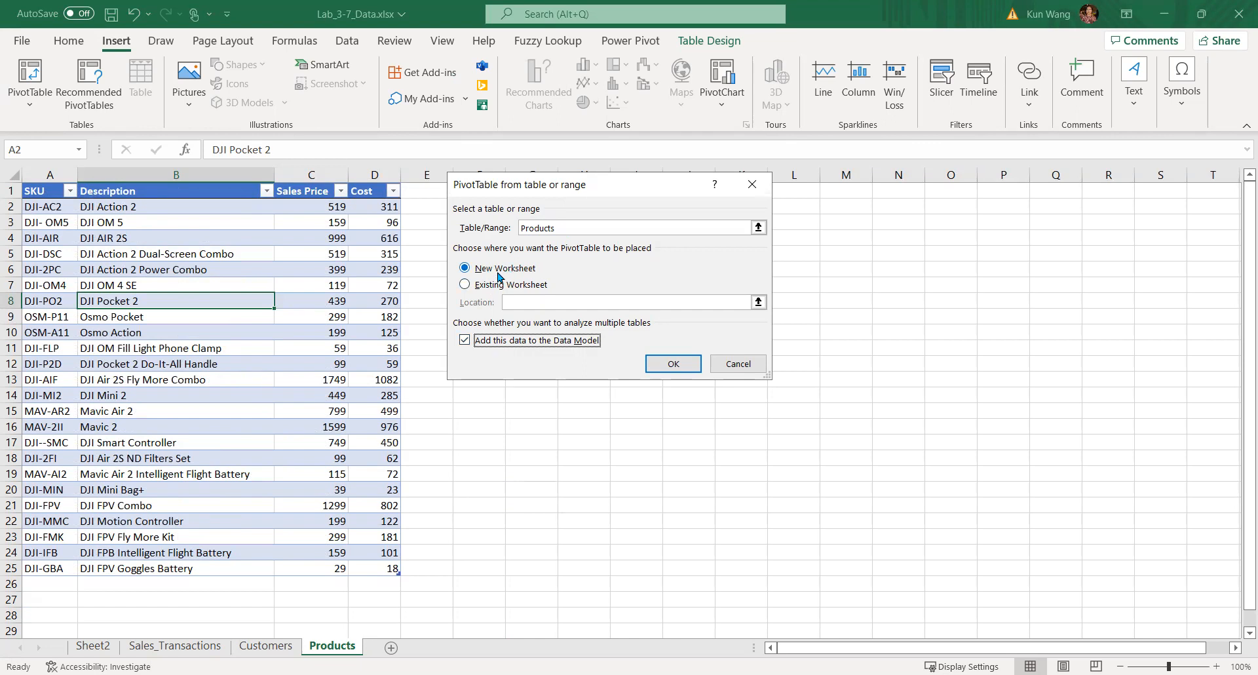
pyautogui.click(673, 369)
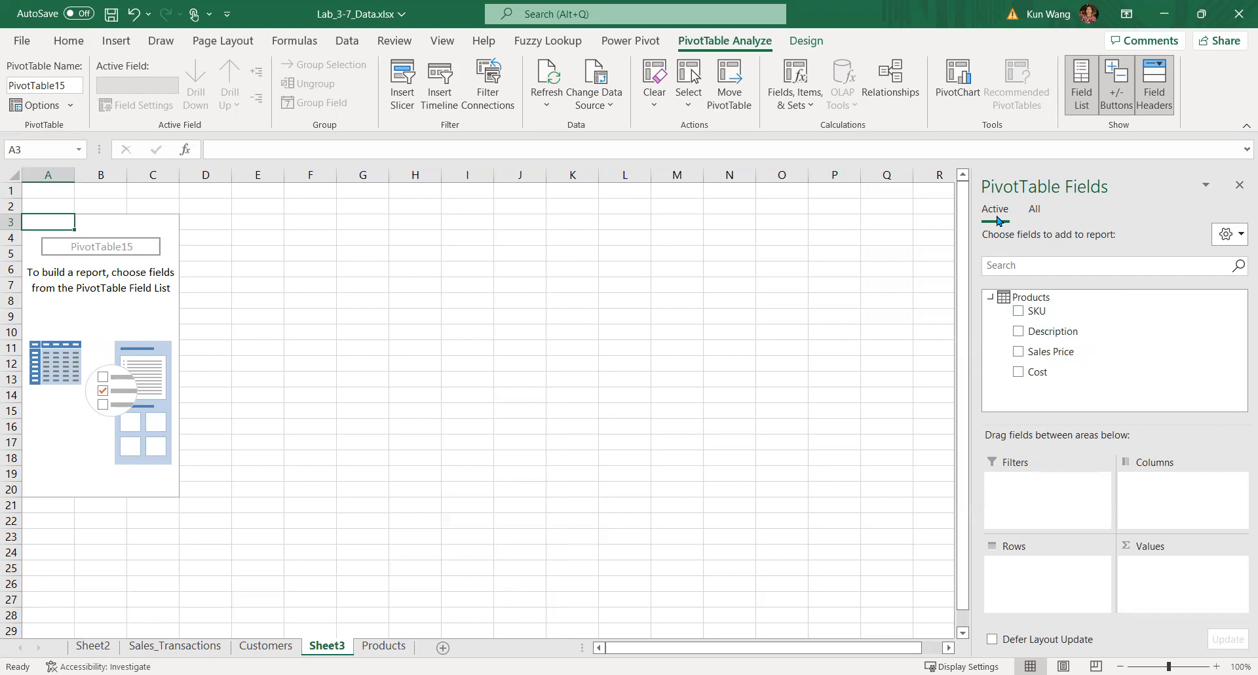
# Show all available tables in the PivotTable field list and expand the Customers, Products and Sales_Transactions fields
pyautogui.click(1033, 213)
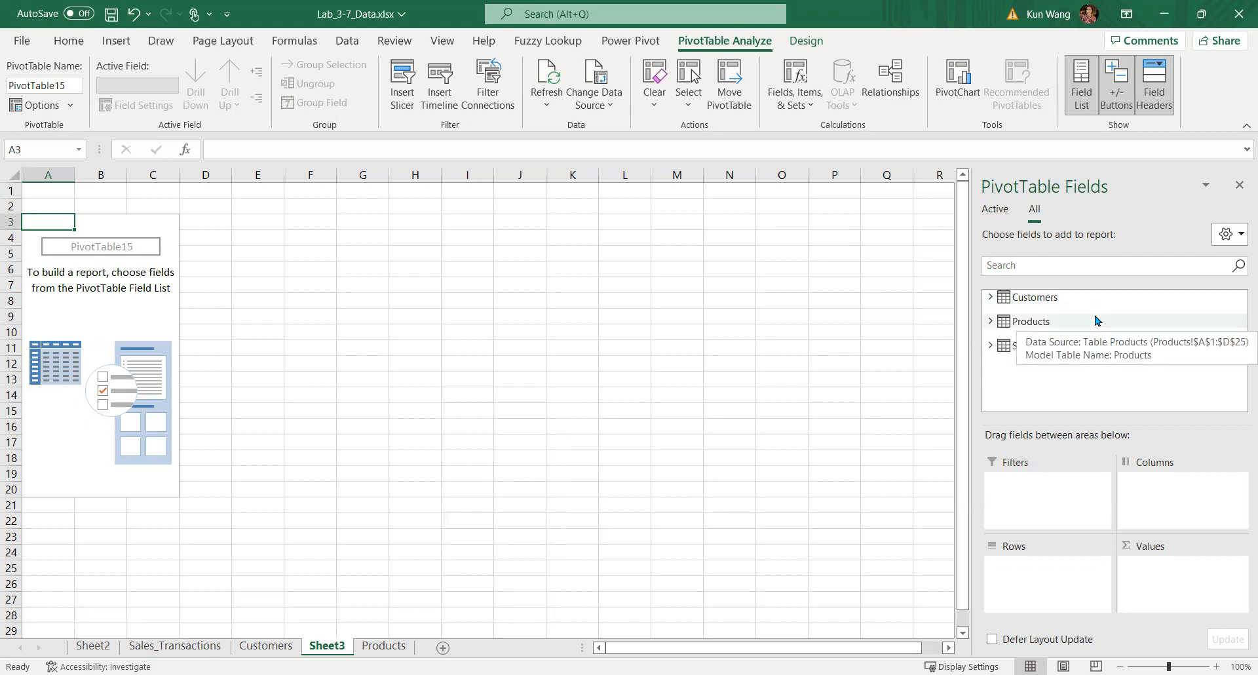
pyautogui.click(990, 297)
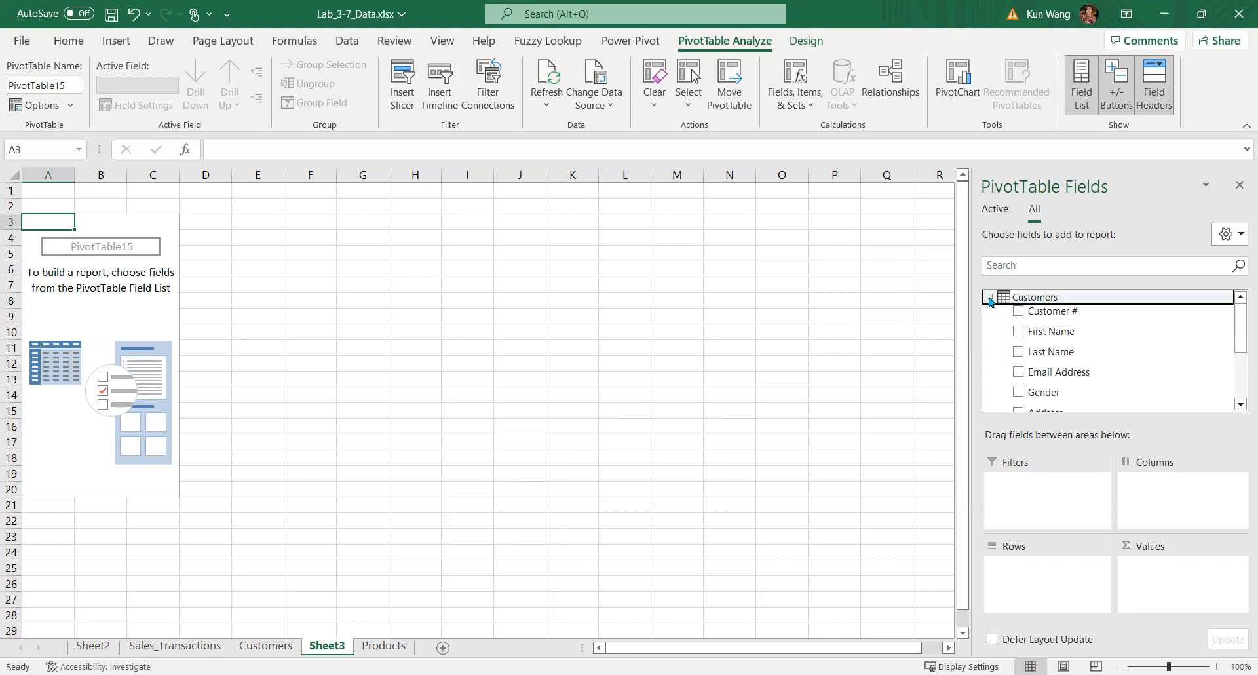
pyautogui.scroll(-3, 1022, 361)
pyautogui.click(992, 369)
pyautogui.scroll(-1, 992, 369)
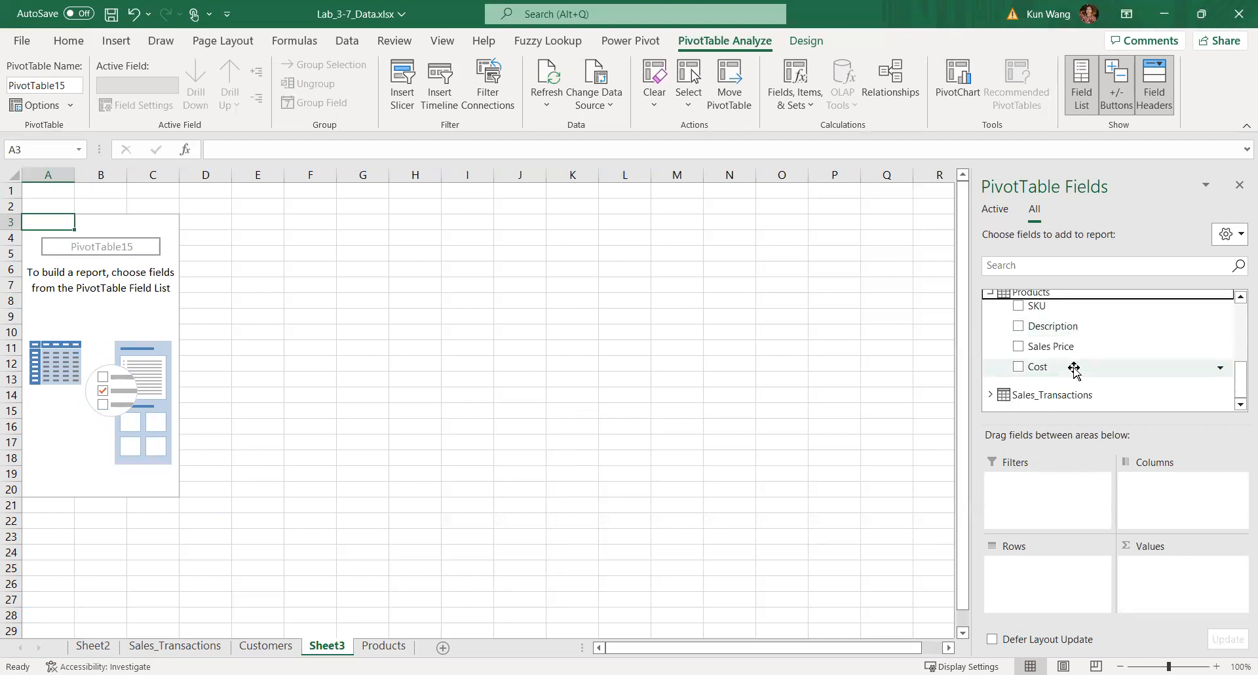
pyautogui.click(991, 397)
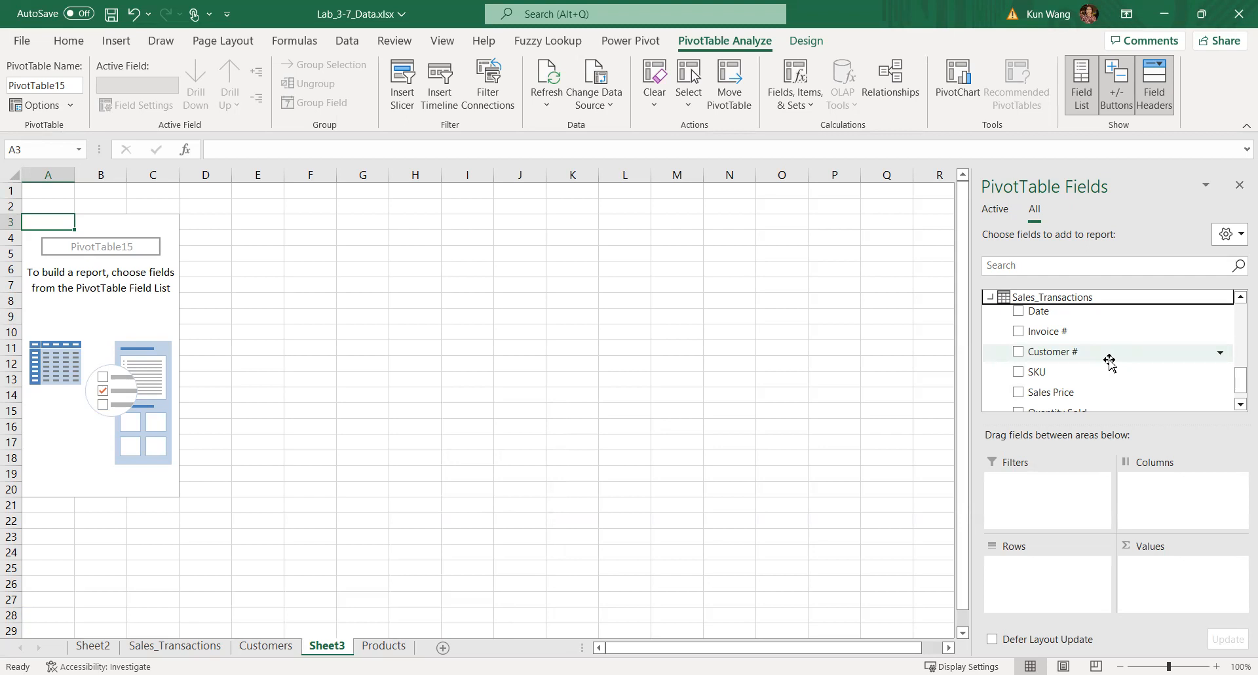
# Add Description from Products to the PivotTable rows and Quantity Sold from Sales_Transactions to the values
pyautogui.scroll(1, 1111, 367)
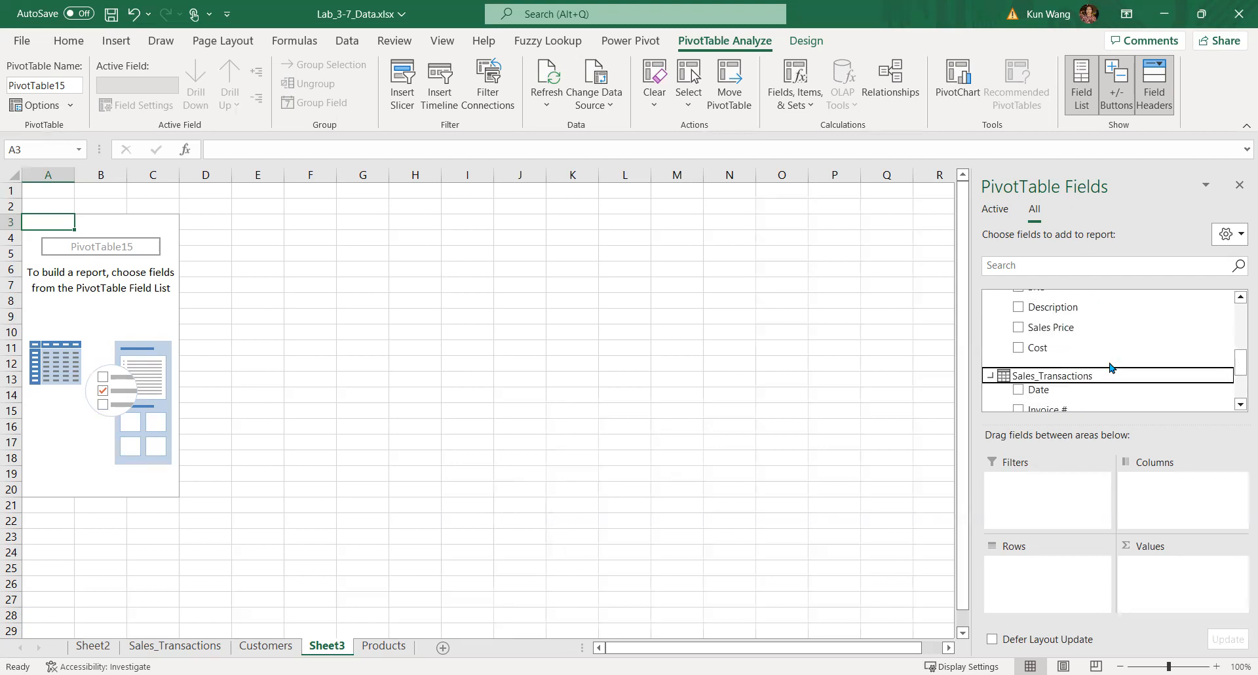
pyautogui.click(1018, 307)
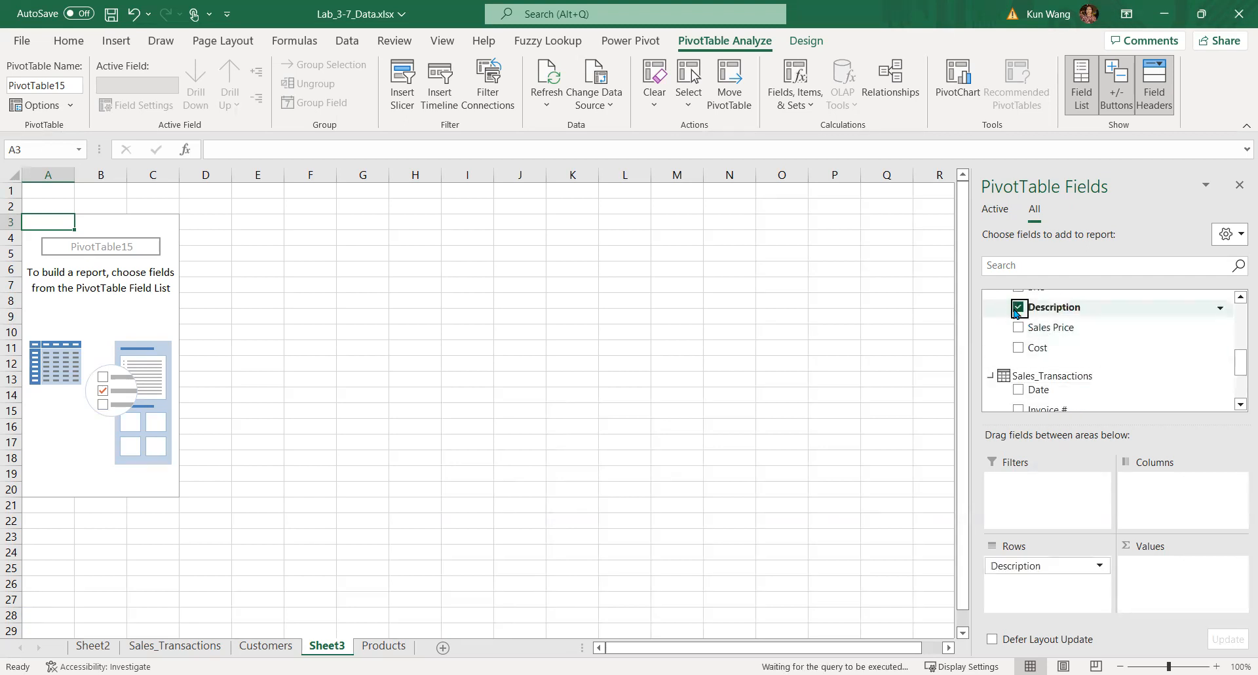
pyautogui.moveTo(1067, 310); pyautogui.dragTo(1051, 585)
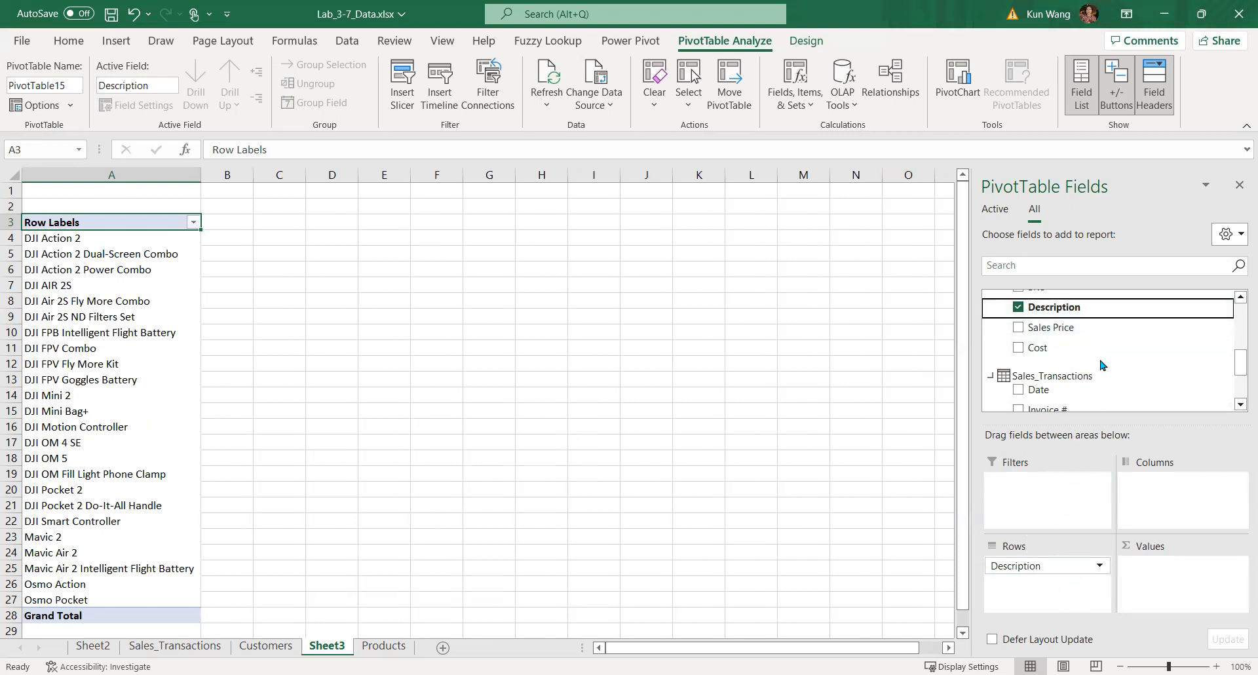
pyautogui.scroll(-2, 1100, 364)
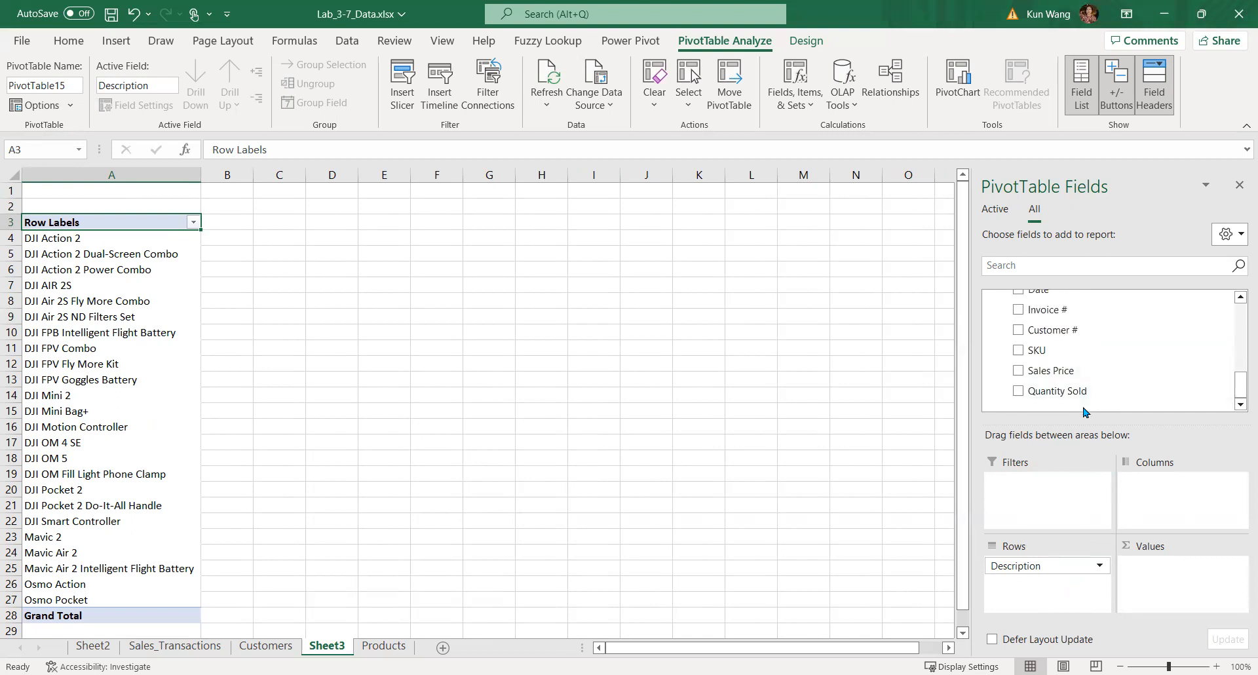
pyautogui.moveTo(1089, 392); pyautogui.dragTo(1182, 577)
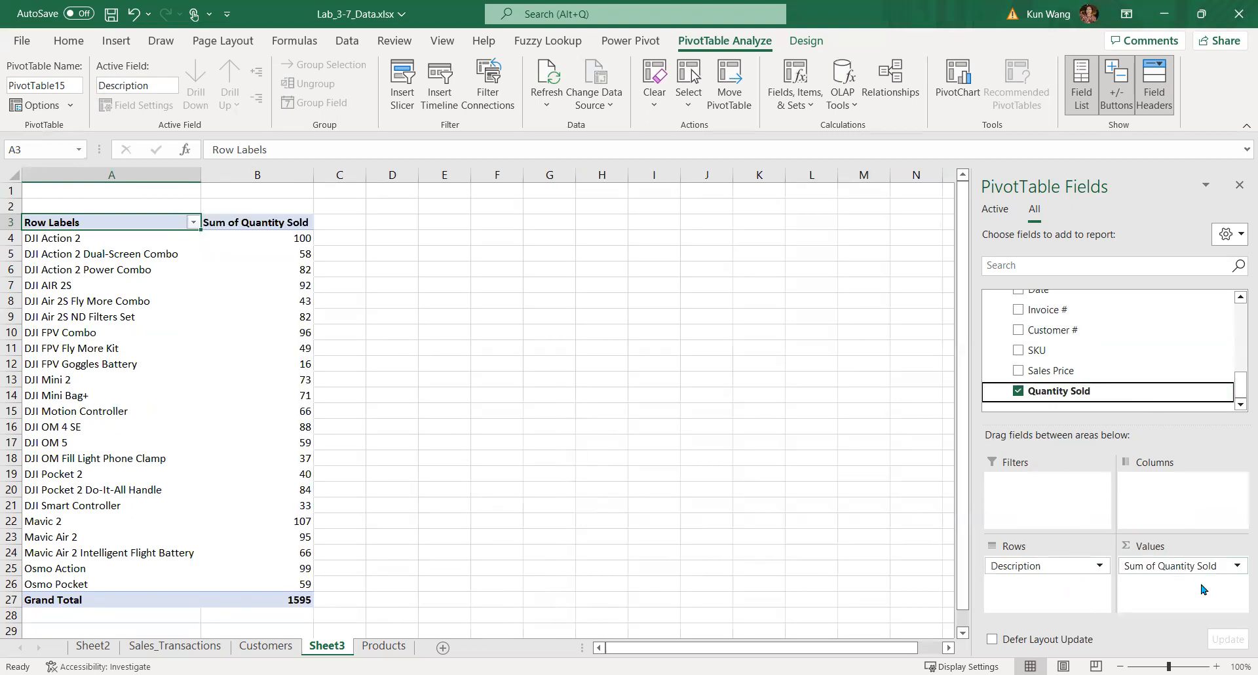
# Rename the PivotTable's Row Labels header in A3 as "Product Descrition"
pyautogui.click(119, 223)
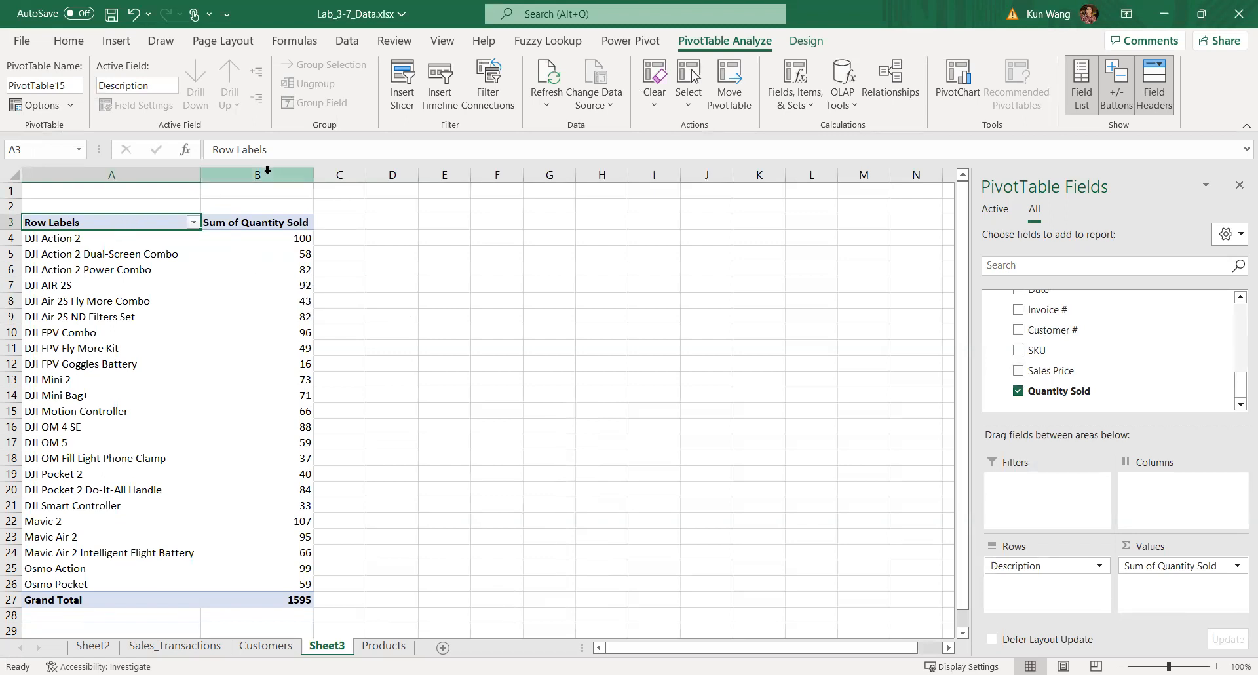
pyautogui.moveTo(272, 149); pyautogui.dragTo(194, 143)
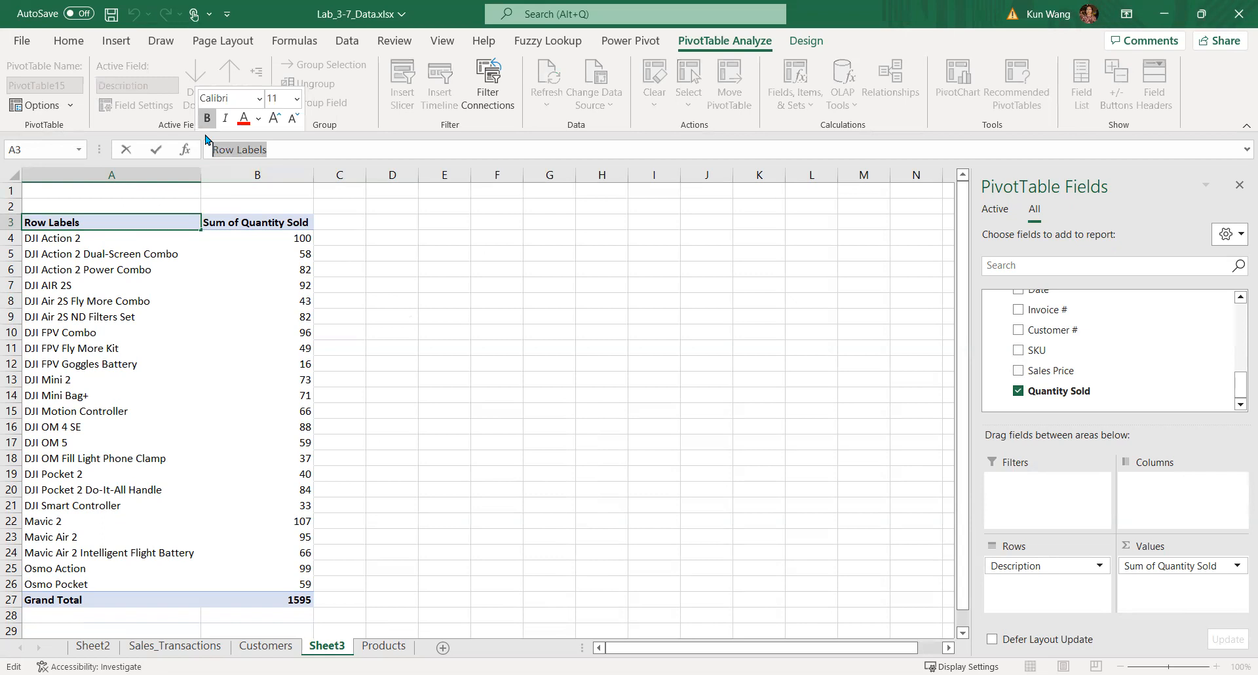
pyautogui.write('pRO')
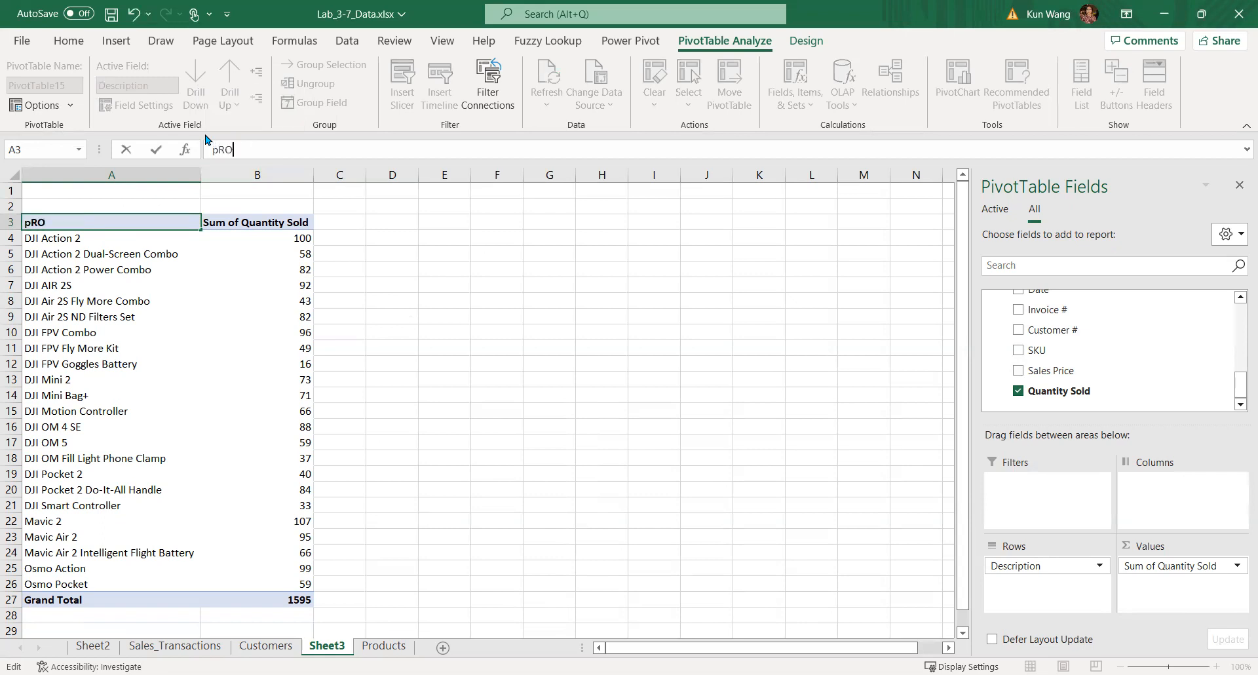
pyautogui.press('BackSpace')
pyautogui.press('BackSpace')
pyautogui.press('BackSpace')
pyautogui.write('Product Descrition')
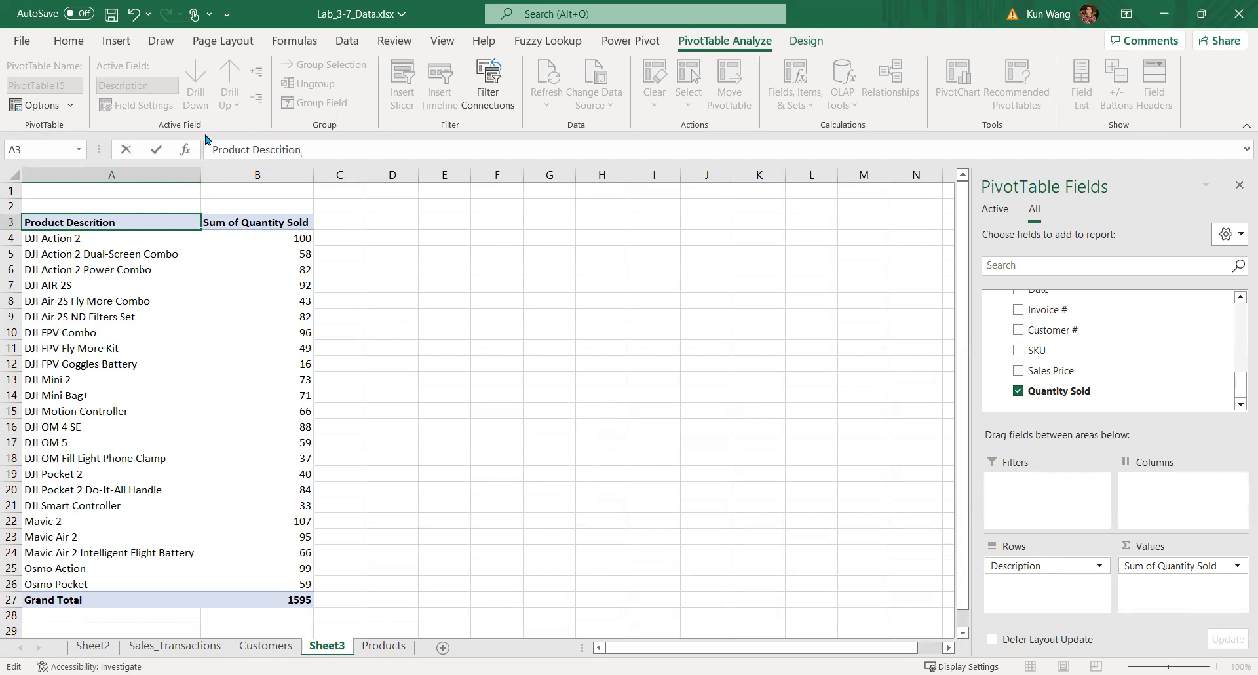
# Rename the PivotTable's quantity header in B3 as "Total Sales Quantity"
pyautogui.click(253, 223)
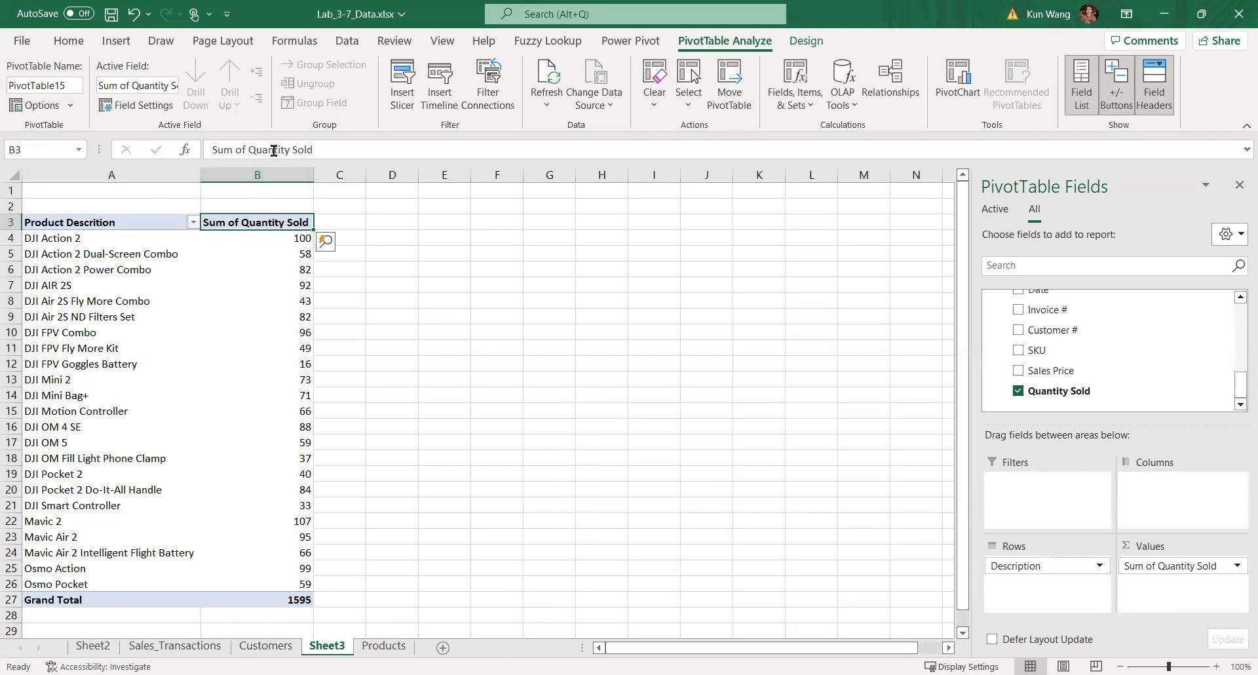
pyautogui.moveTo(247, 150); pyautogui.dragTo(187, 151)
pyautogui.write('Total')
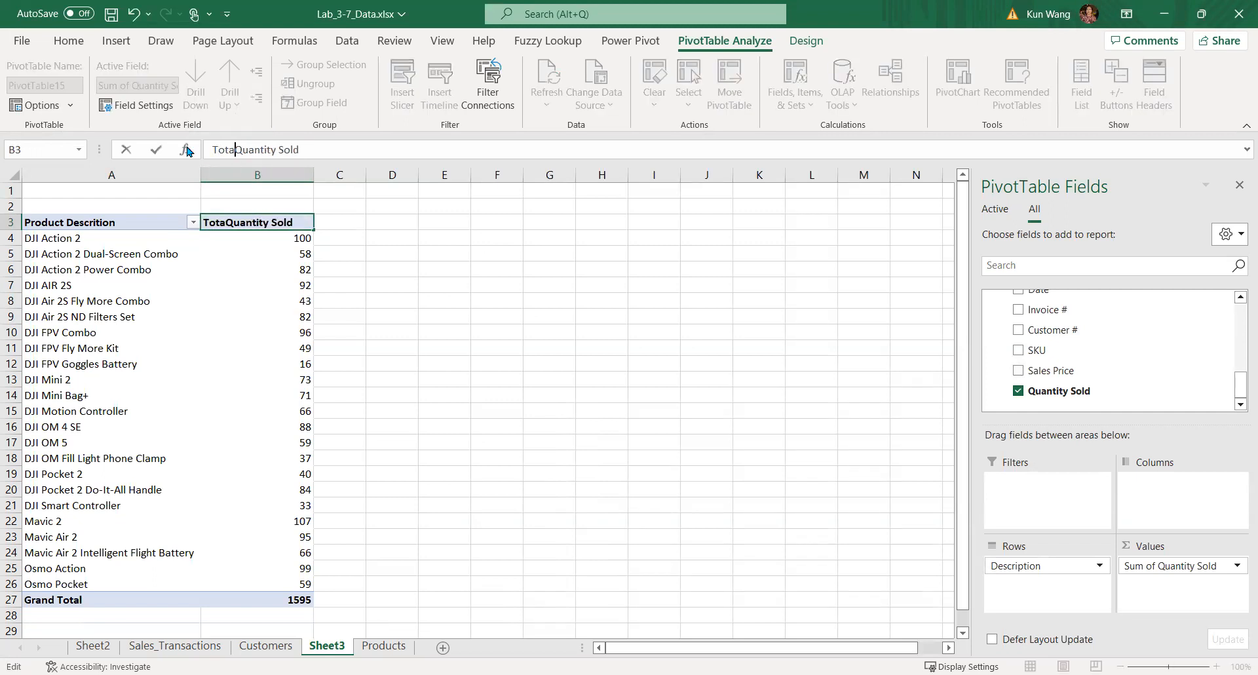
pyautogui.write(' sal')
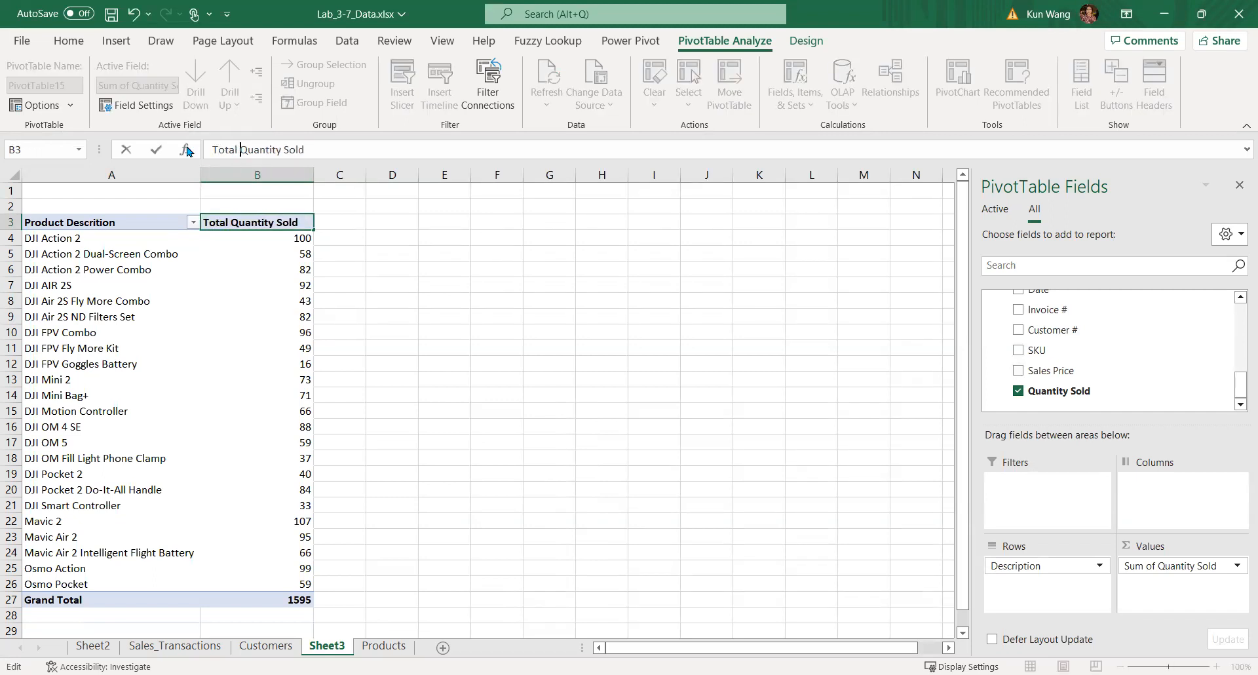
pyautogui.press('BackSpace')
pyautogui.press('BackSpace')
pyautogui.press('BackSpace')
pyautogui.write('Sales')
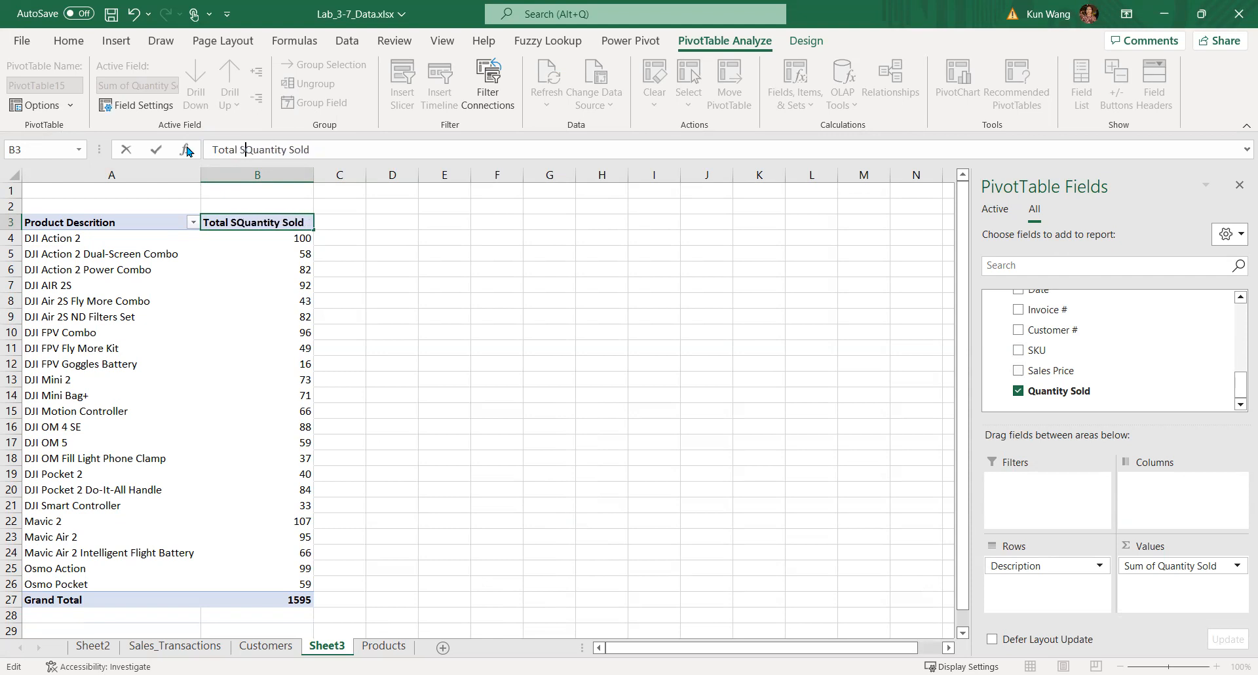
pyautogui.press('Right')
pyautogui.press('Right')
pyautogui.press('Right')
pyautogui.press('Right')
pyautogui.press('Right')
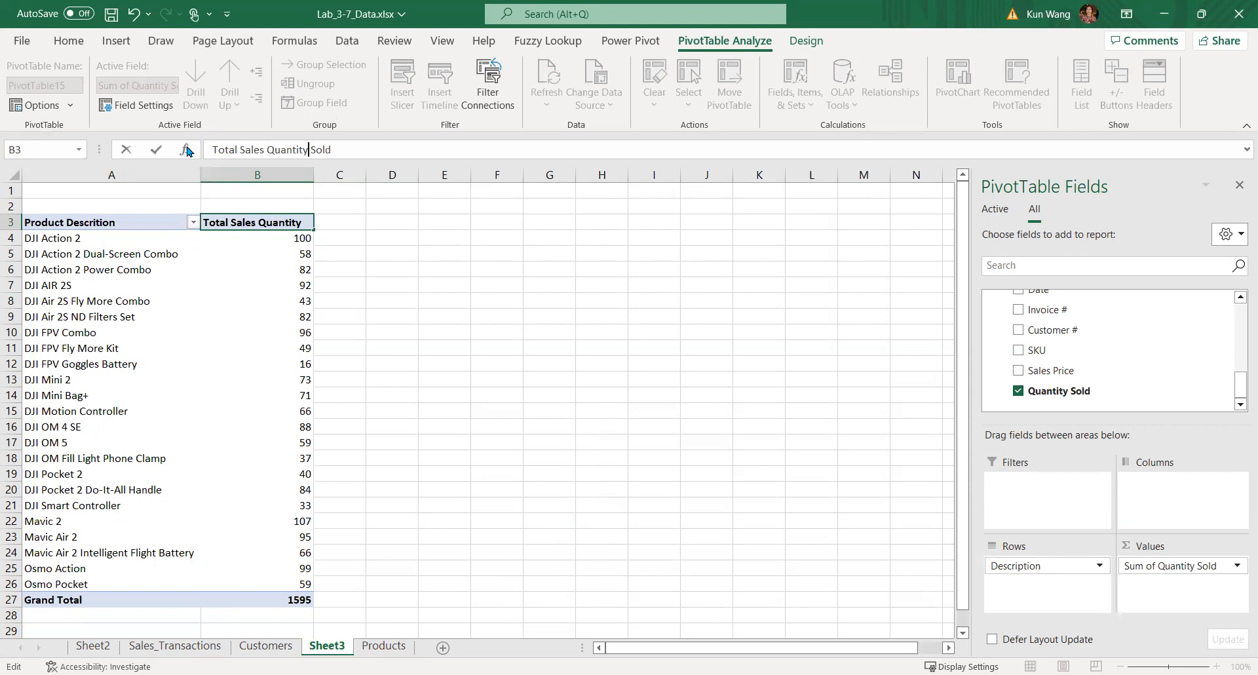
pyautogui.press('Delete')
pyautogui.press('Delete')
pyautogui.press('Delete')
pyautogui.press('Delete')
pyautogui.press('Delete')
pyautogui.click(403, 464)
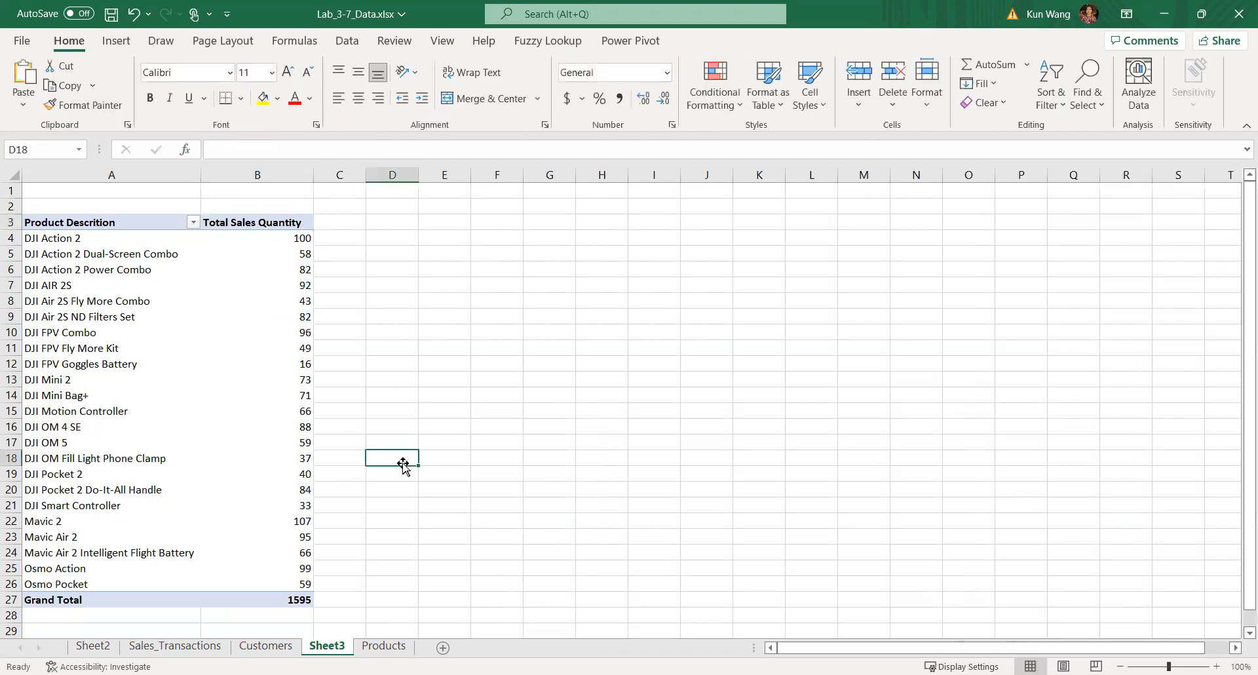
# Sort the PivotTable by Total Sales Quantity from largest to smallest
pyautogui.click(78, 307)
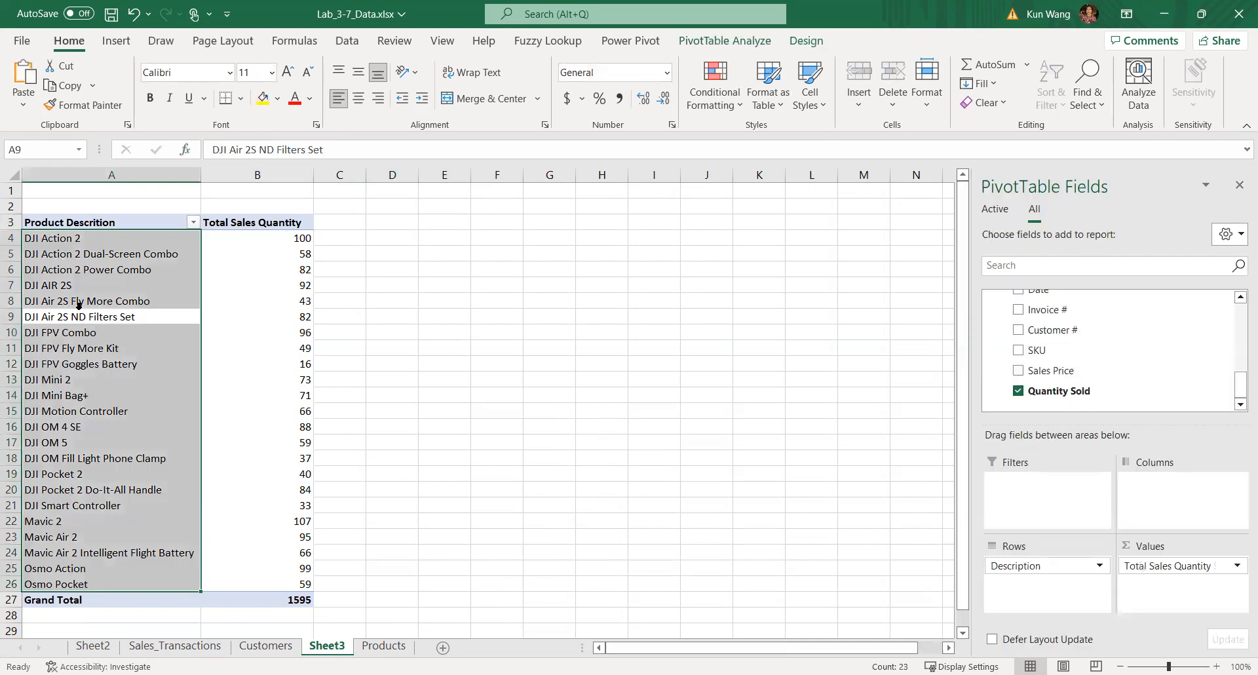
pyautogui.click(206, 299)
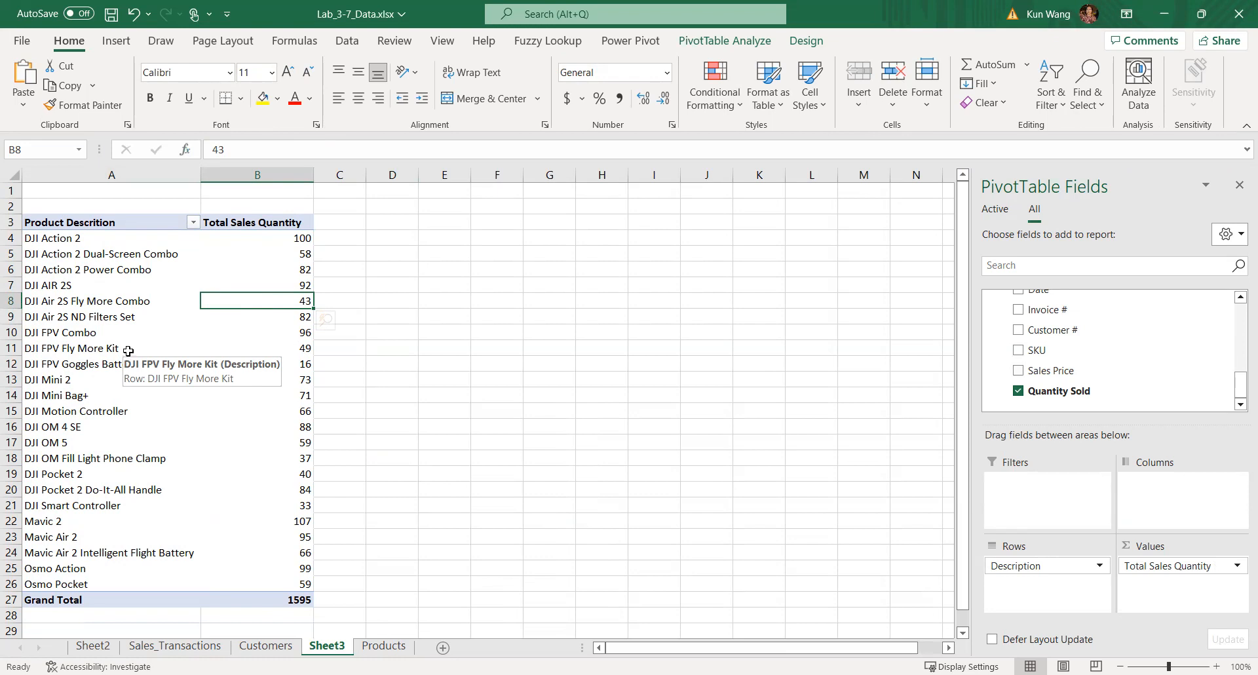
pyautogui.click(247, 248)
pyautogui.click(243, 239)
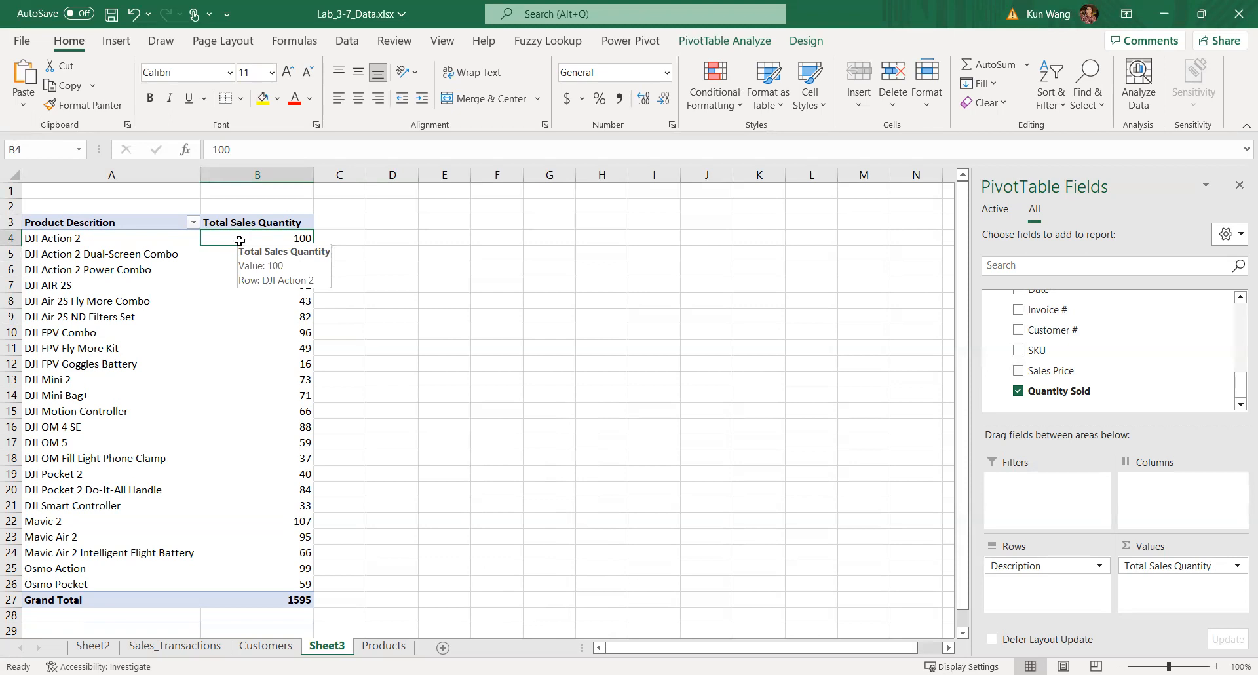
pyautogui.rightClick(241, 243)
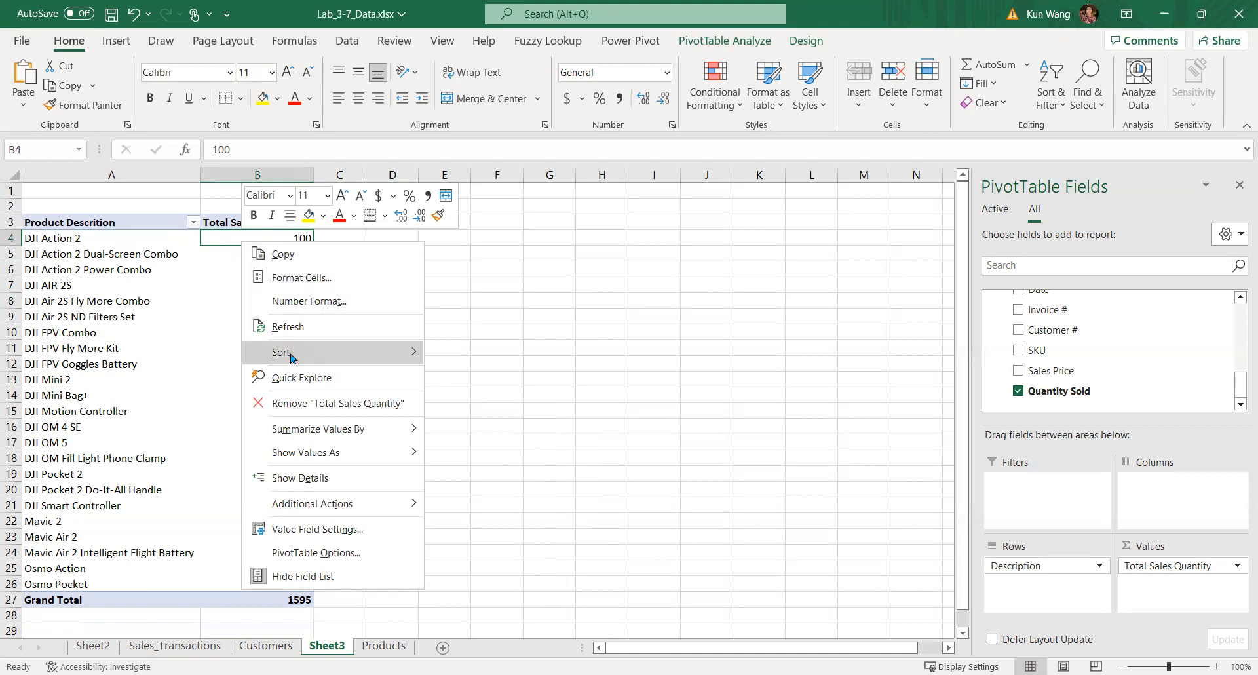
pyautogui.click(291, 360)
pyautogui.click(476, 378)
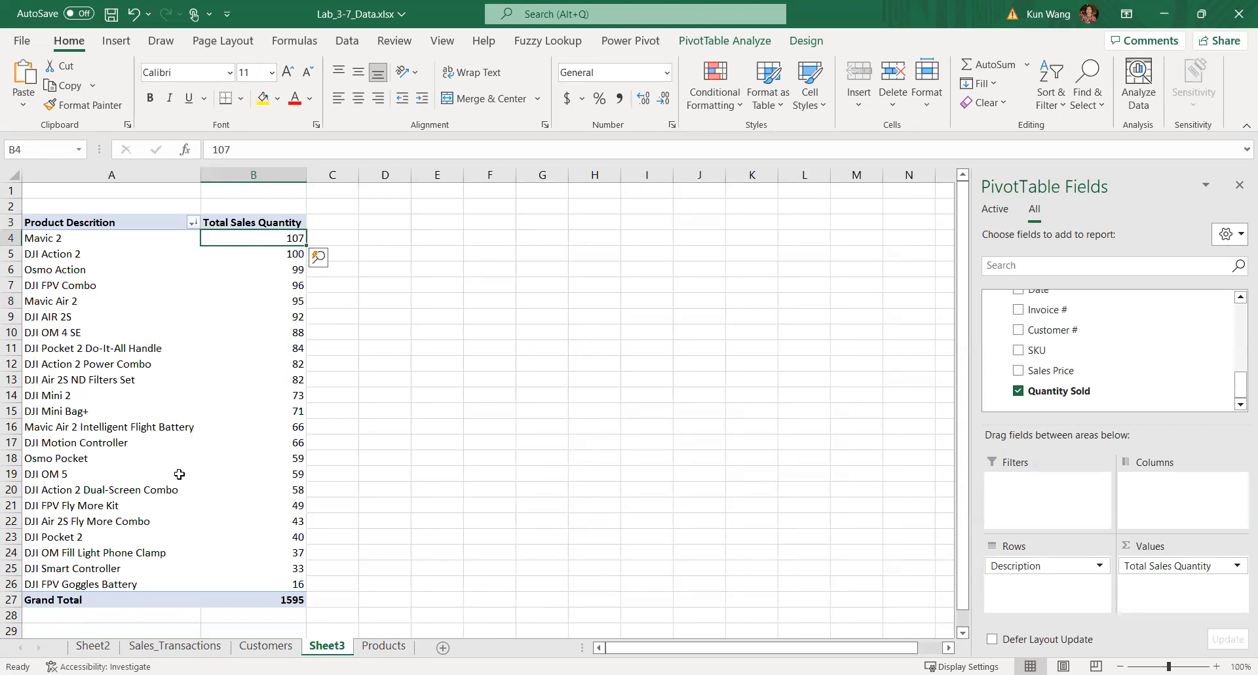
# Insert a Clustered Column PivotChart from the PivotTable and place it beside the table, starting around row 3
pyautogui.click(84, 307)
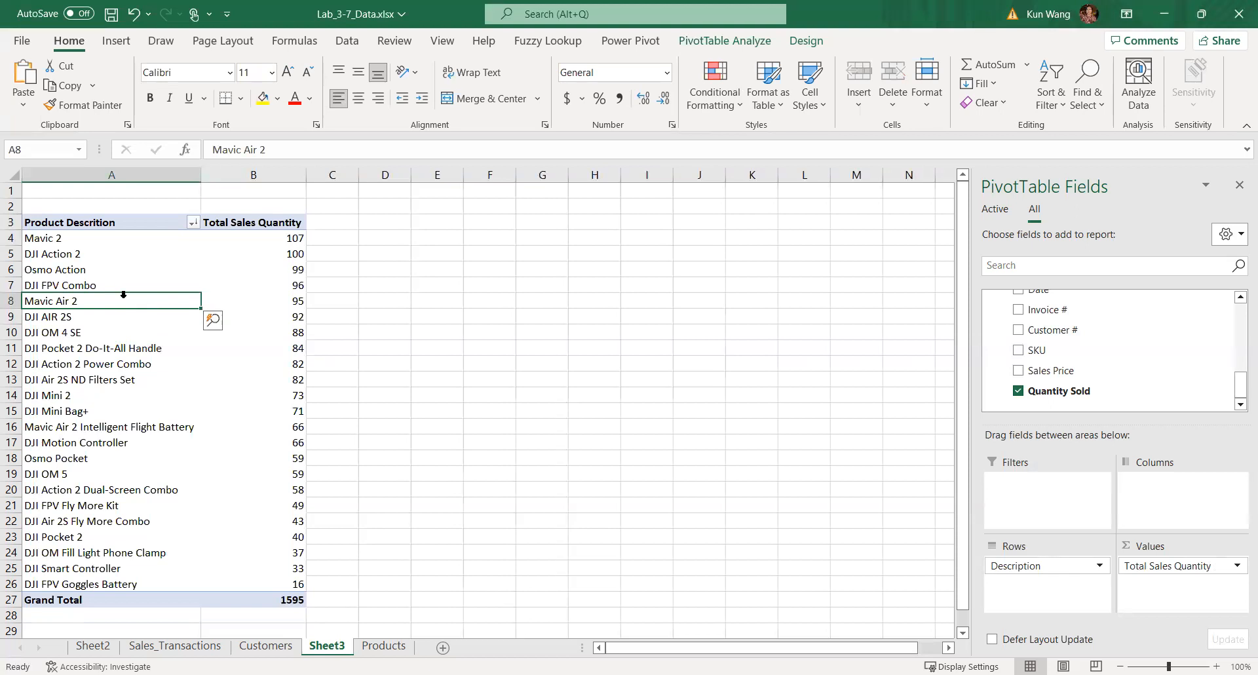
pyautogui.click(720, 49)
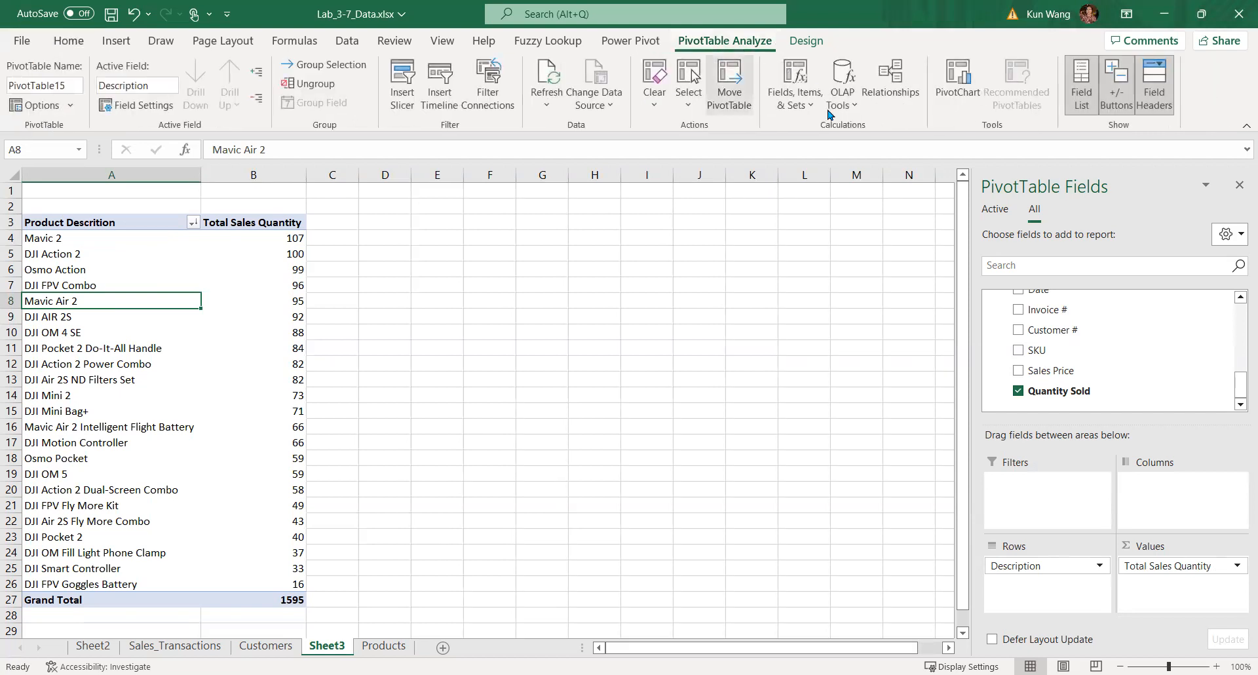
pyautogui.click(964, 81)
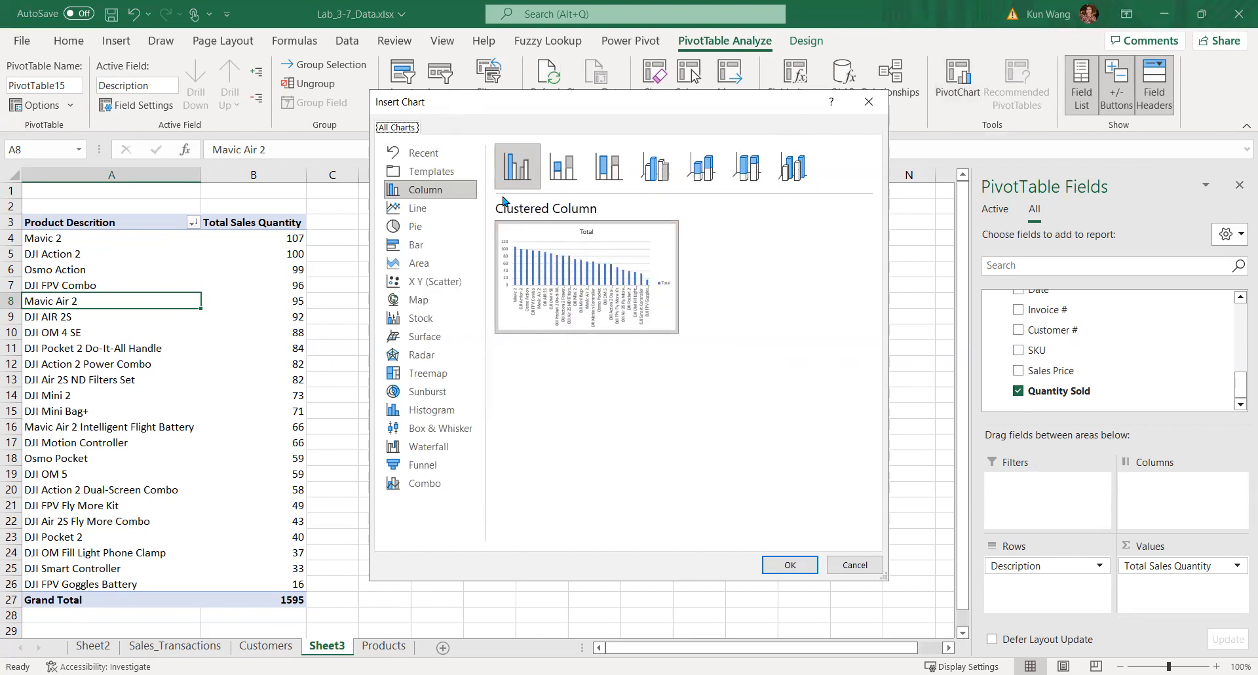
pyautogui.click(434, 194)
pyautogui.click(791, 564)
pyautogui.moveTo(443, 308); pyautogui.dragTo(459, 227)
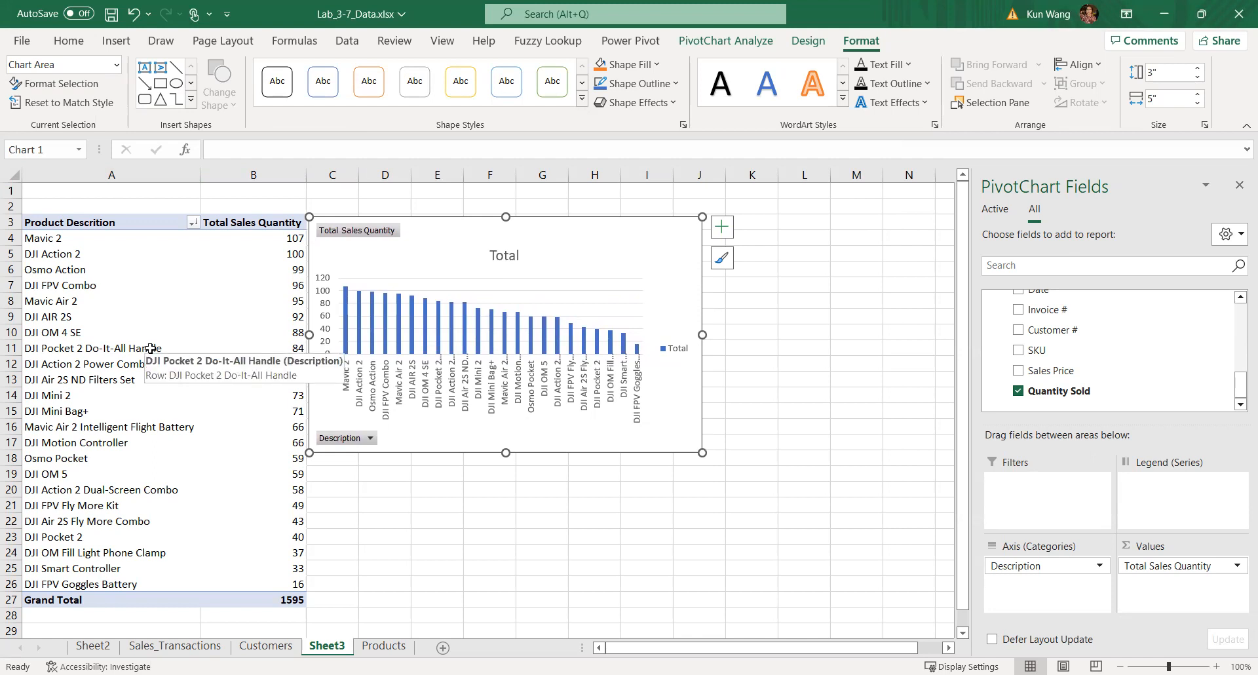
# Enlarge the PivotChart to about 3.29" by 5.79" and add data labels to its columns
pyautogui.moveTo(703, 454); pyautogui.dragTo(745, 469)
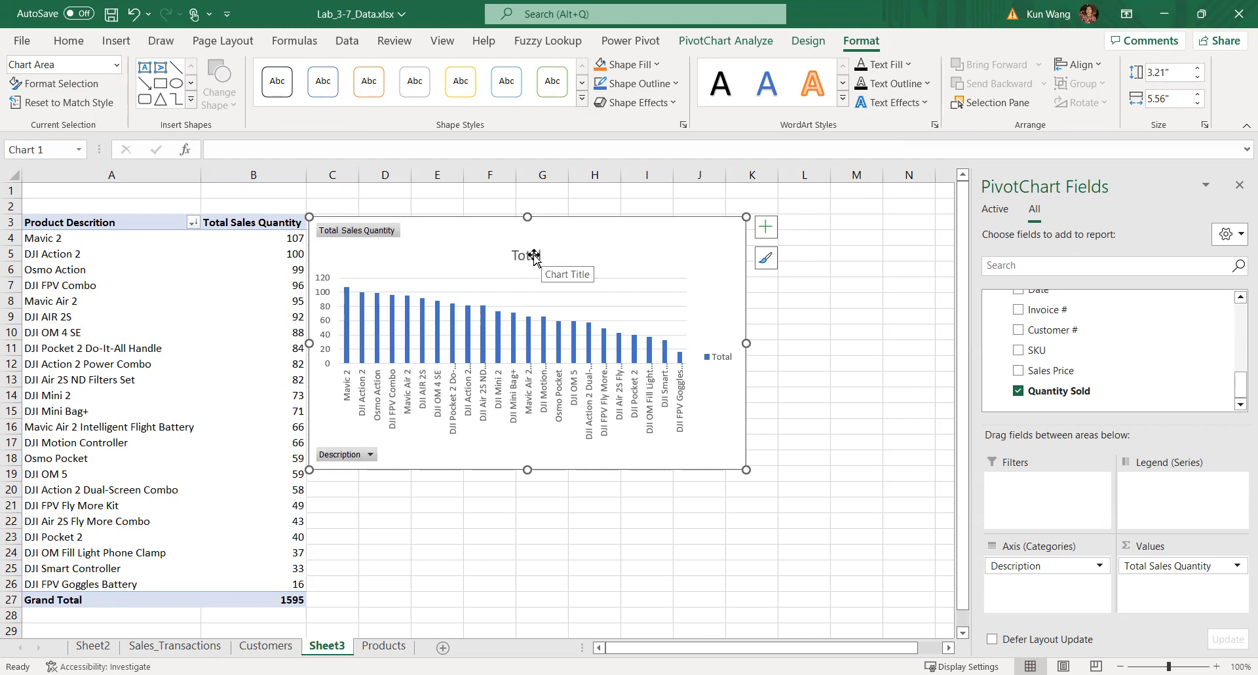
pyautogui.click(767, 231)
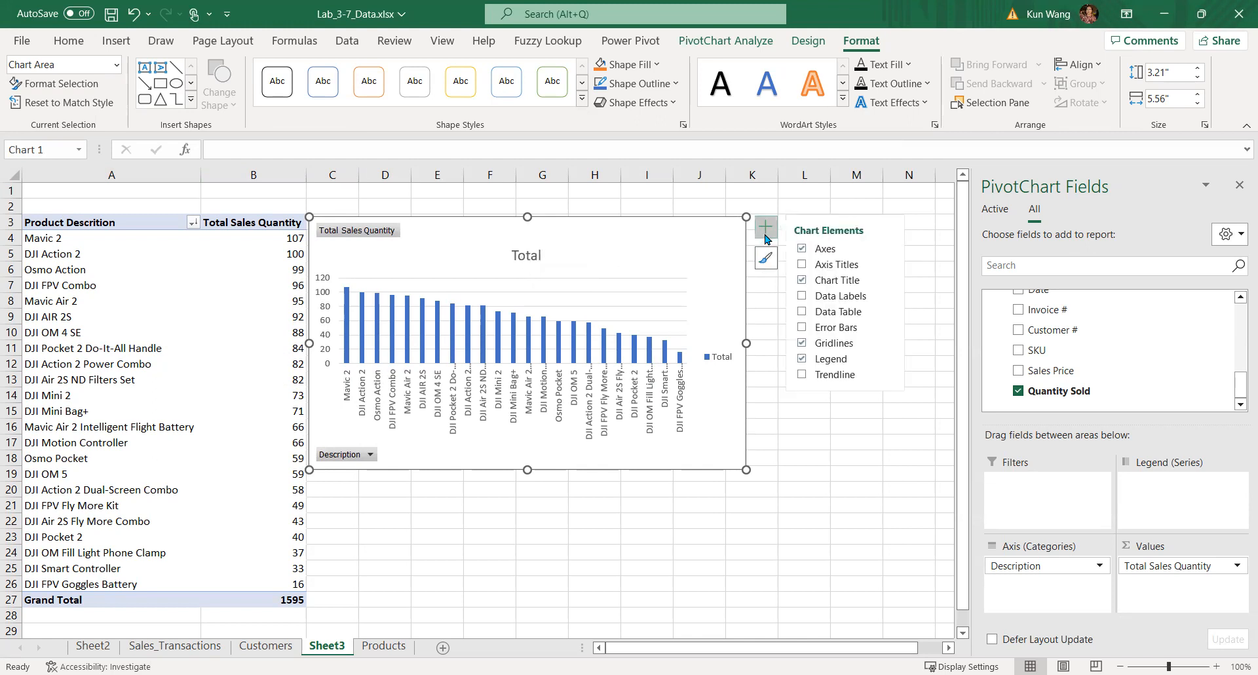
pyautogui.click(802, 296)
pyautogui.moveTo(746, 469); pyautogui.dragTo(764, 475)
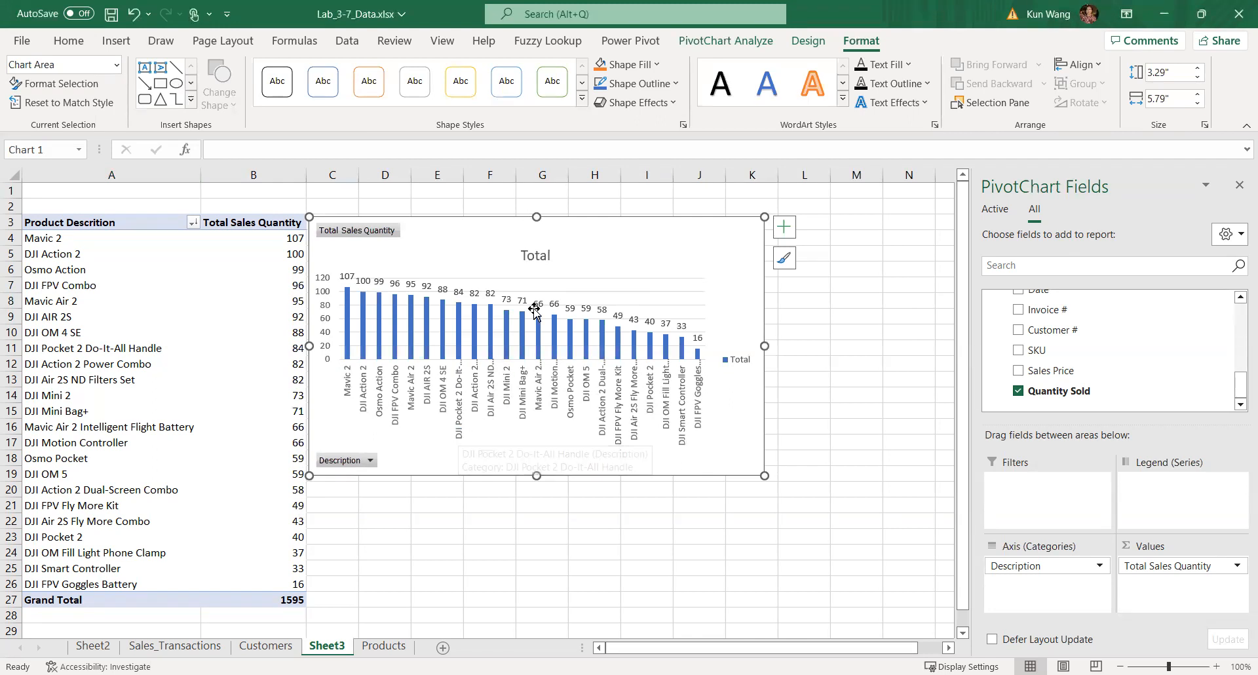
# Change the PivotChart's title to "Total Sales Quantity"
pyautogui.click(548, 256)
pyautogui.click(549, 256)
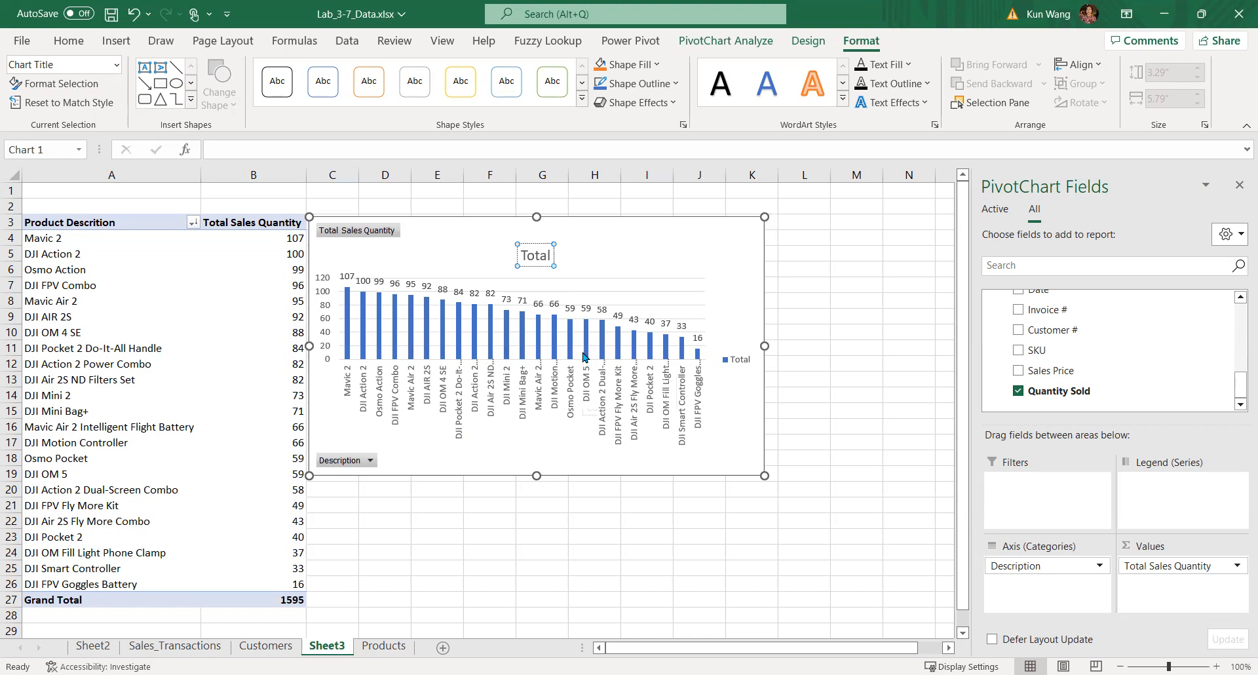
pyautogui.write('S')
pyautogui.press('Tab')
pyautogui.write('als')
pyautogui.press('BackSpace')
pyautogui.press('BackSpace')
pyautogui.press('BackSpace')
pyautogui.press('BackSpace')
pyautogui.press('BackSpace')
pyautogui.press('BackSpace')
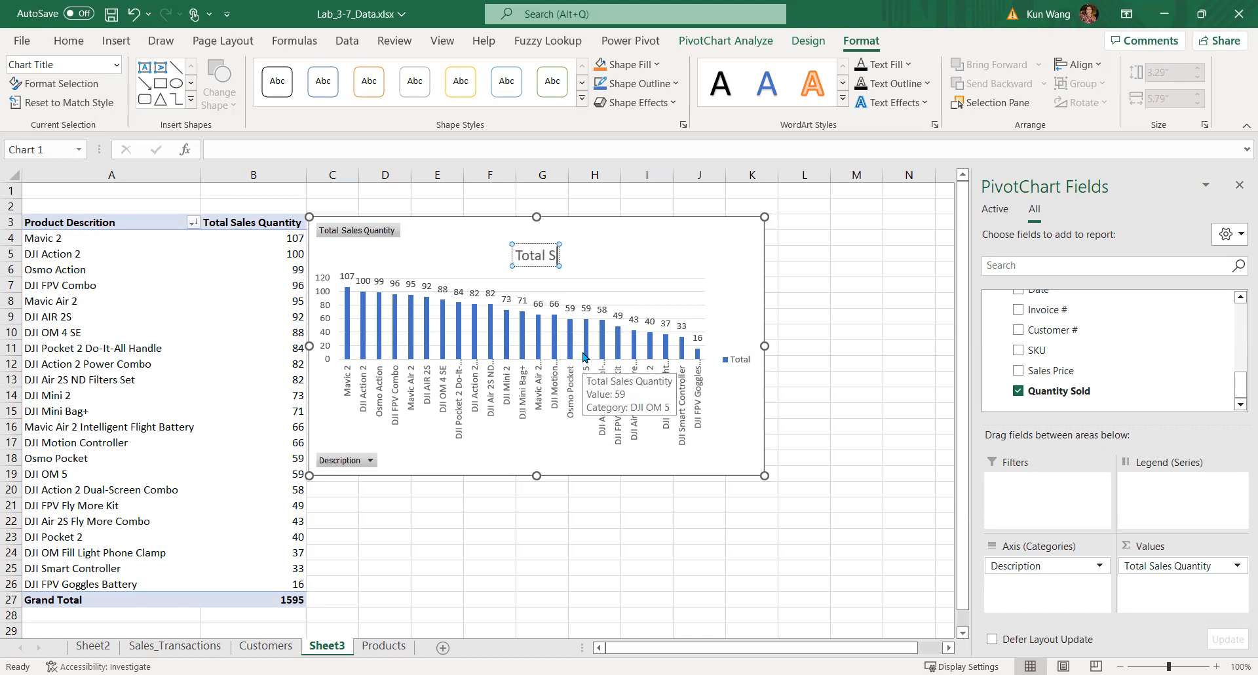
pyautogui.write('Sales W')
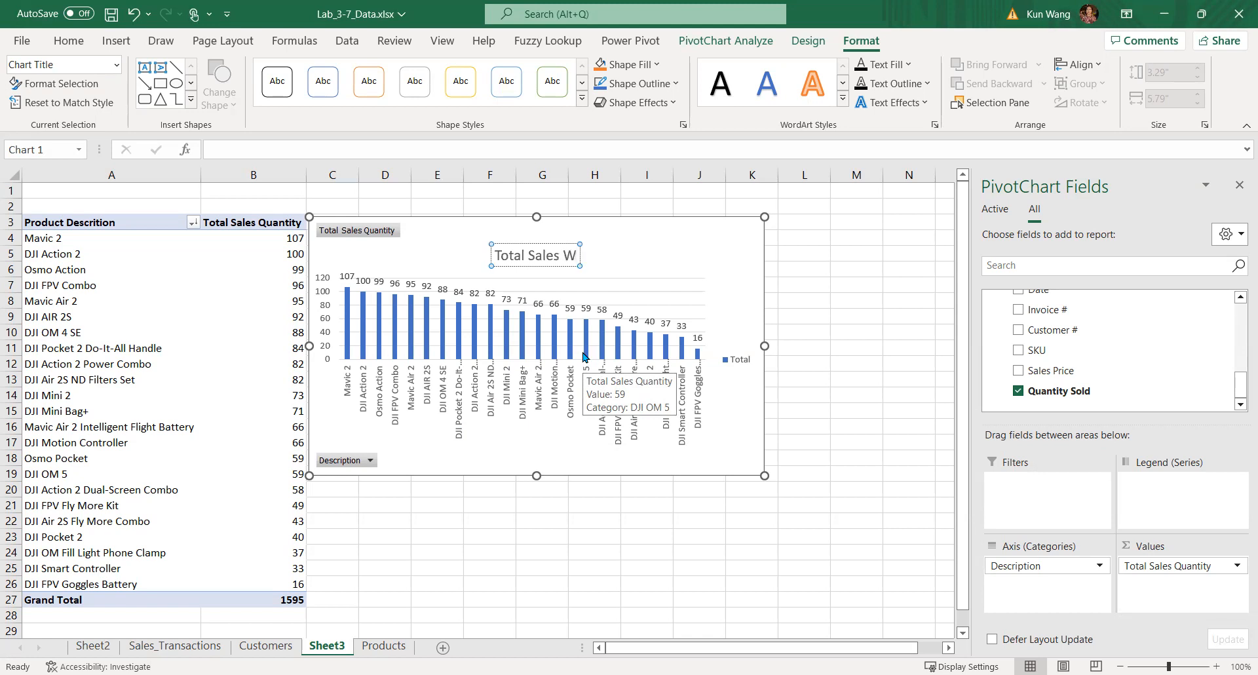
pyautogui.press('BackSpace')
pyautogui.write('Quantity')
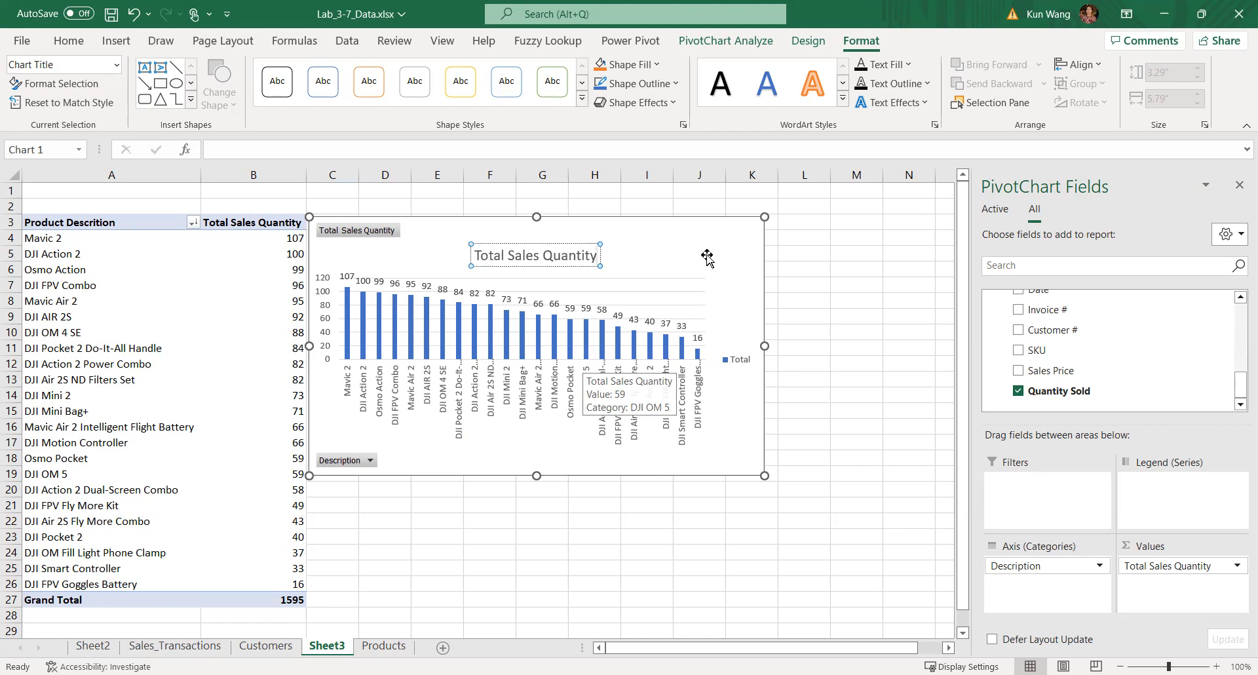
# Try to remove the Total Sales Quantity field through its chart button, and undo the removal
pyautogui.click(385, 231)
pyautogui.click(382, 230)
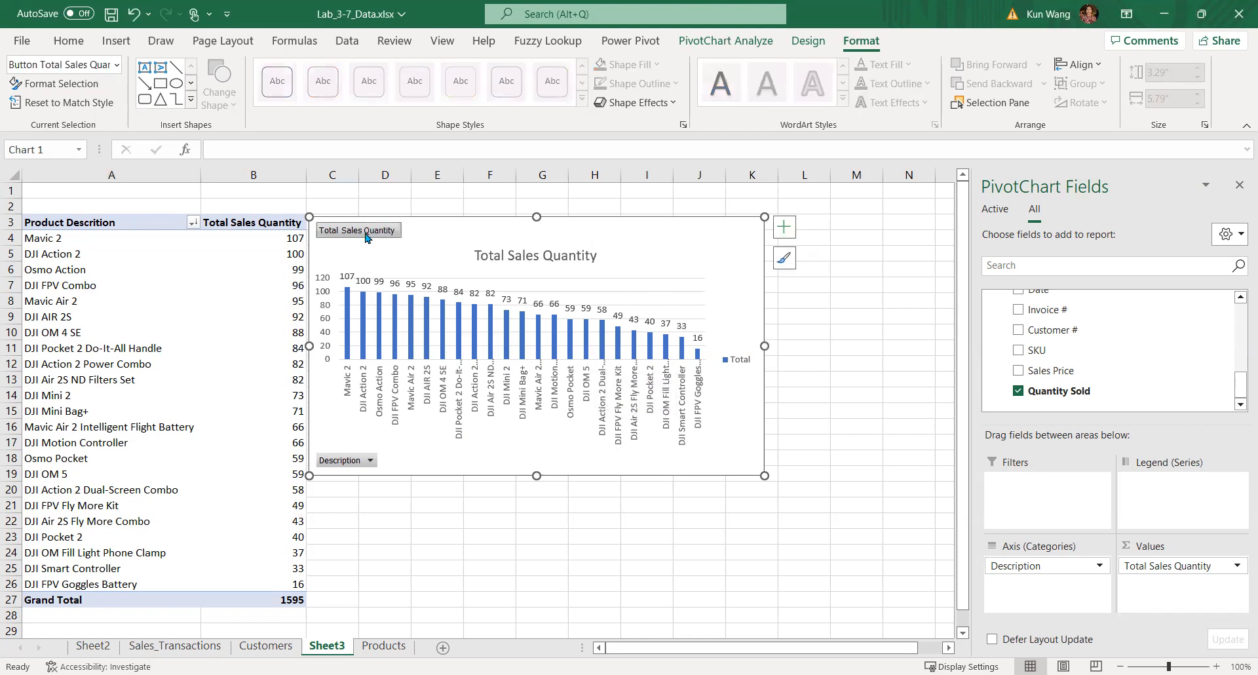
pyautogui.rightClick(365, 236)
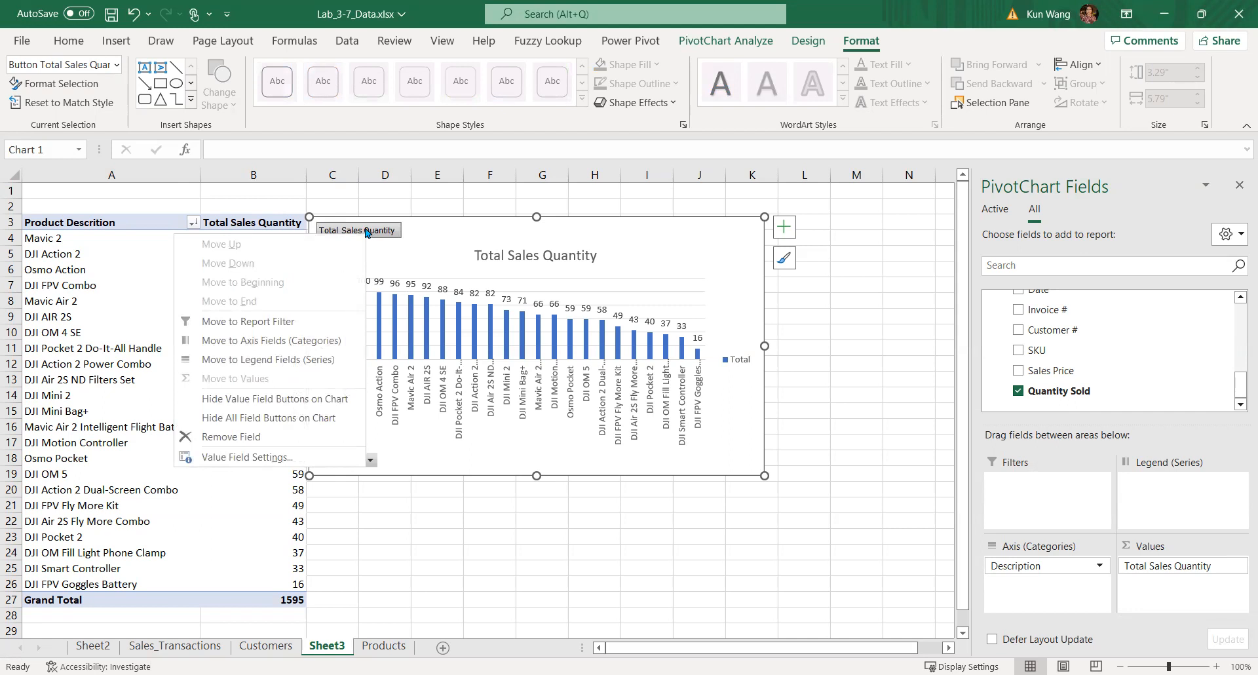
pyautogui.click(253, 438)
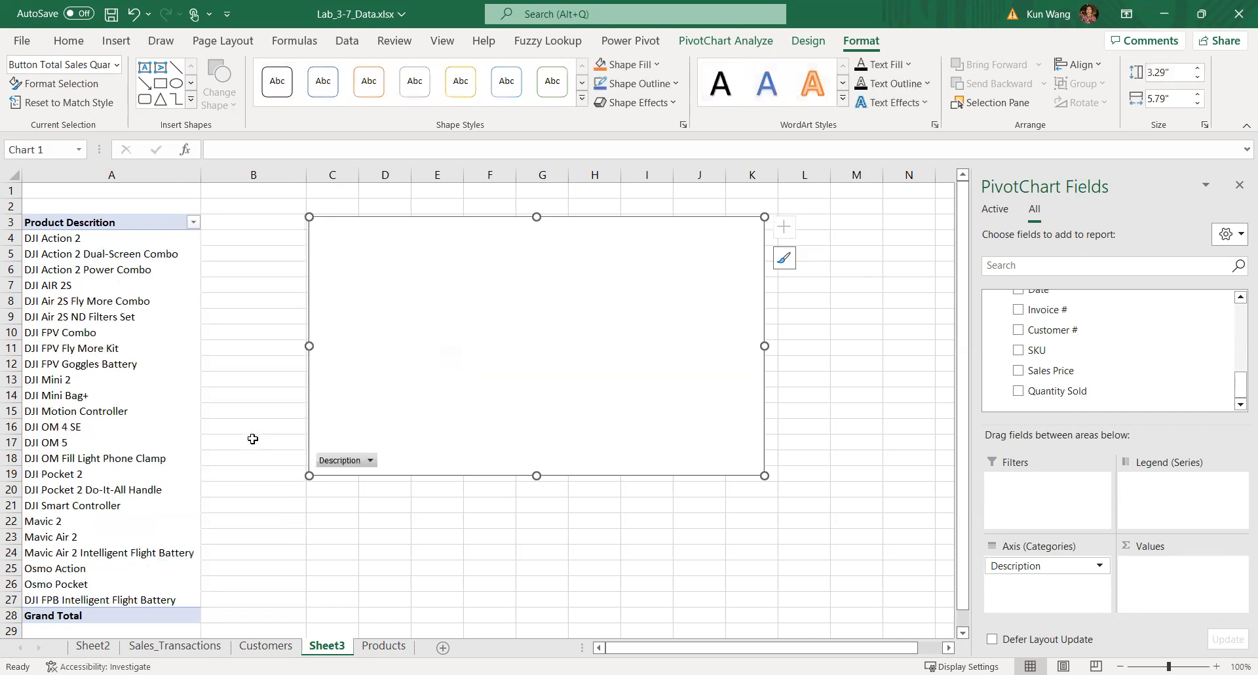
pyautogui.click(134, 13)
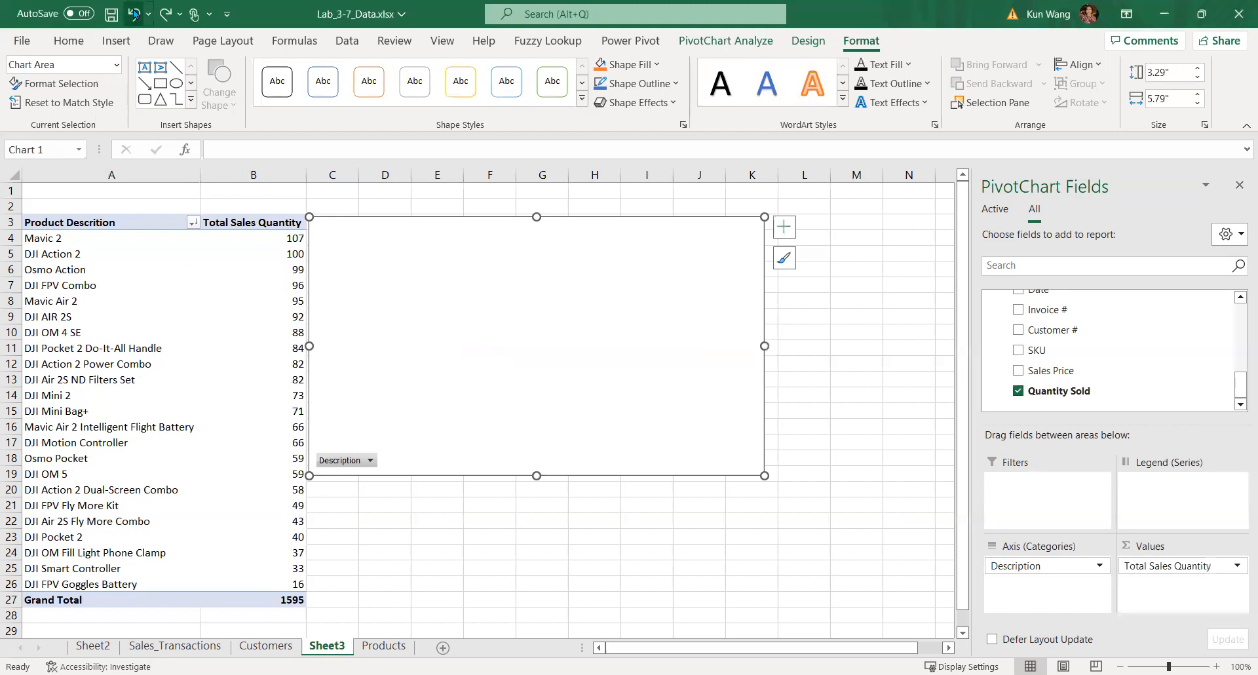
# Hide all field buttons on the PivotChart
pyautogui.rightClick(358, 233)
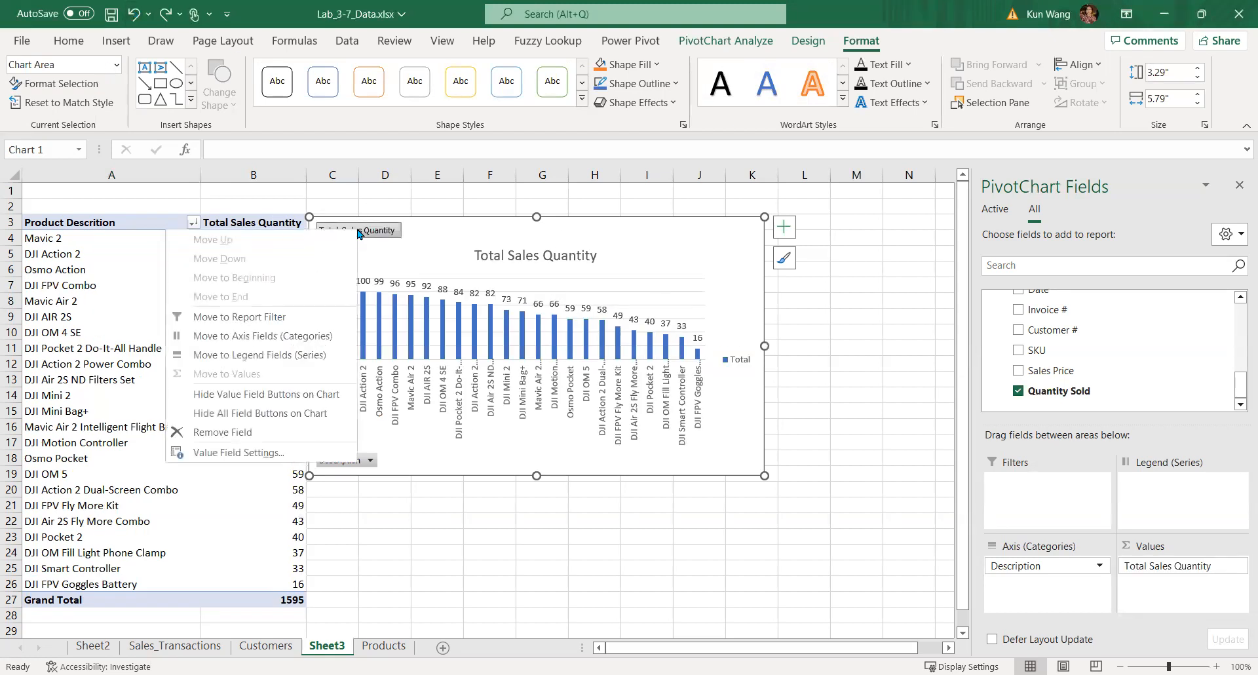
pyautogui.click(318, 413)
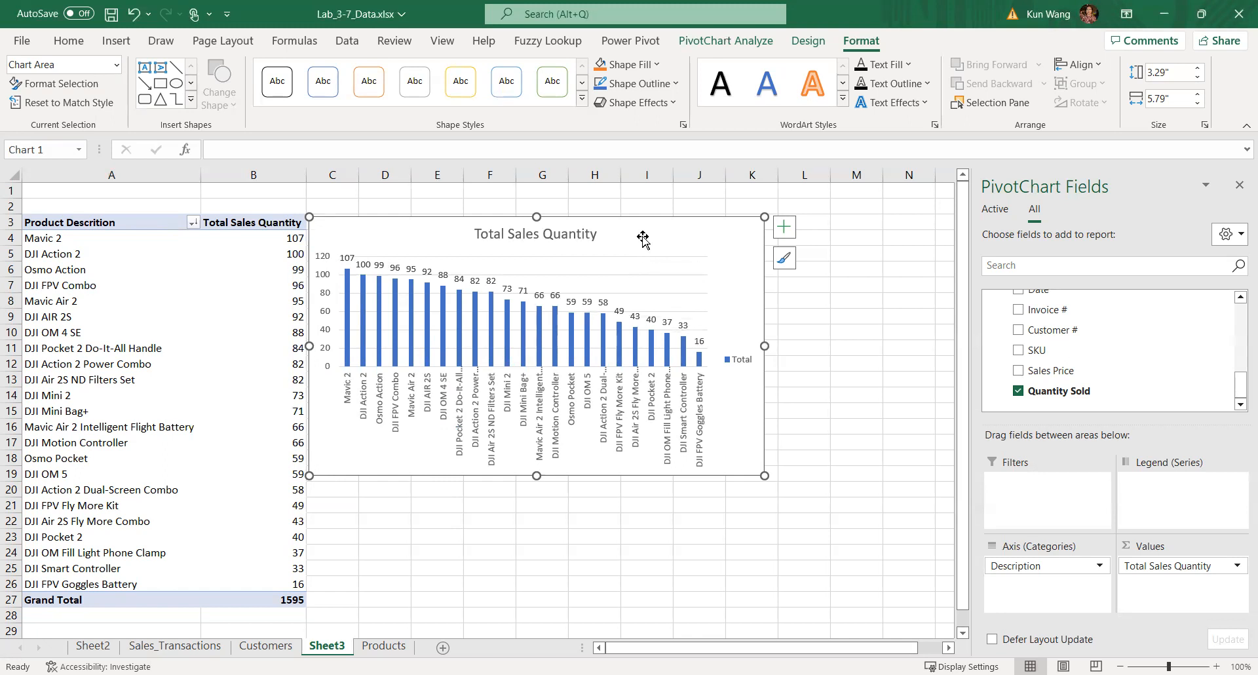
# Try to copy the Total Sales Quantity PivotChart
pyautogui.moveTo(643, 236); pyautogui.dragTo(642, 236)
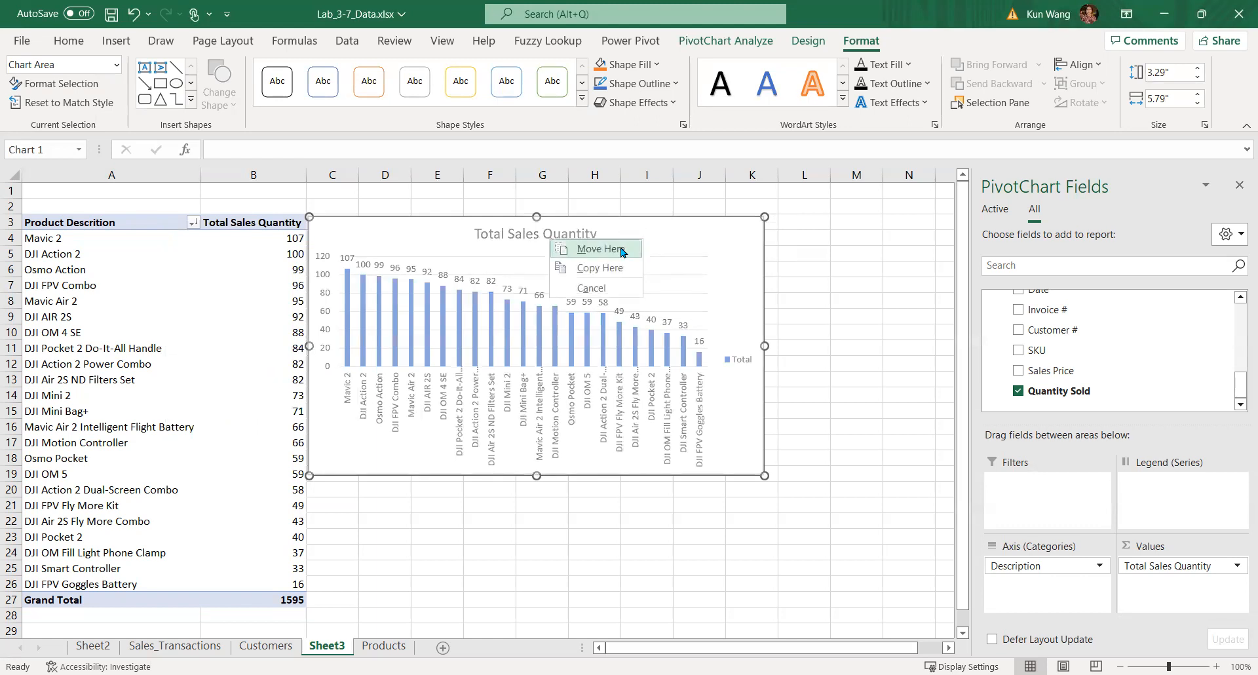
pyautogui.click(69, 41)
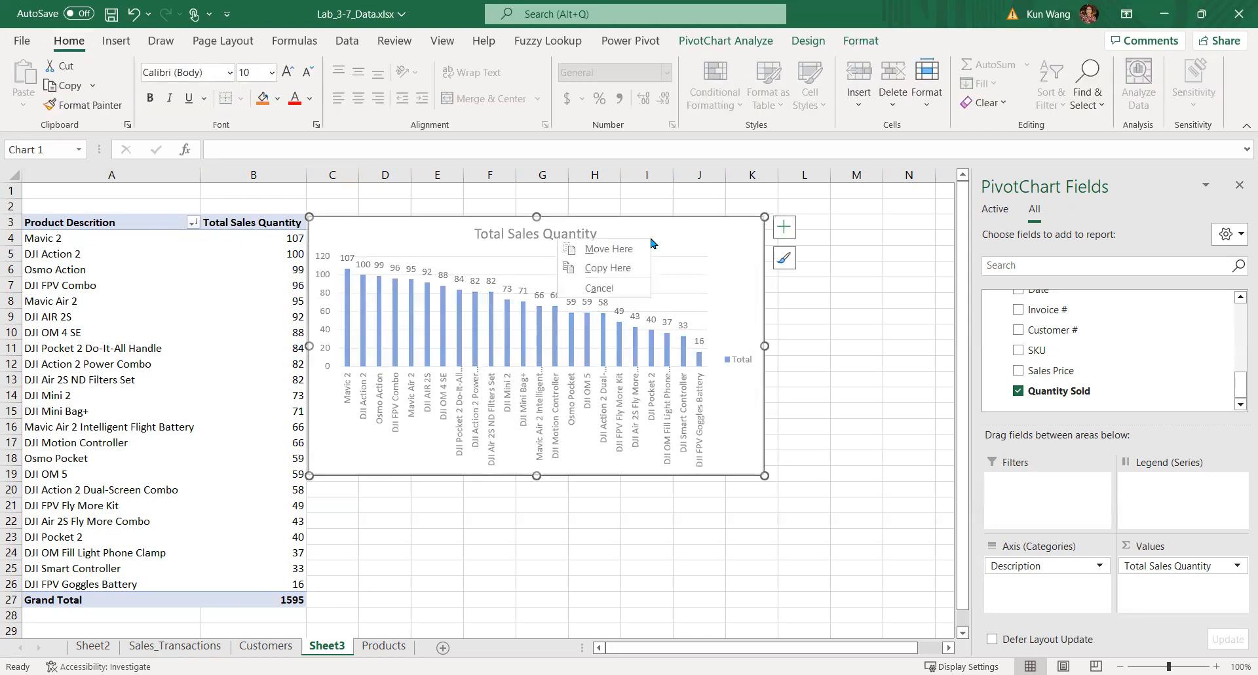
pyautogui.click(652, 252)
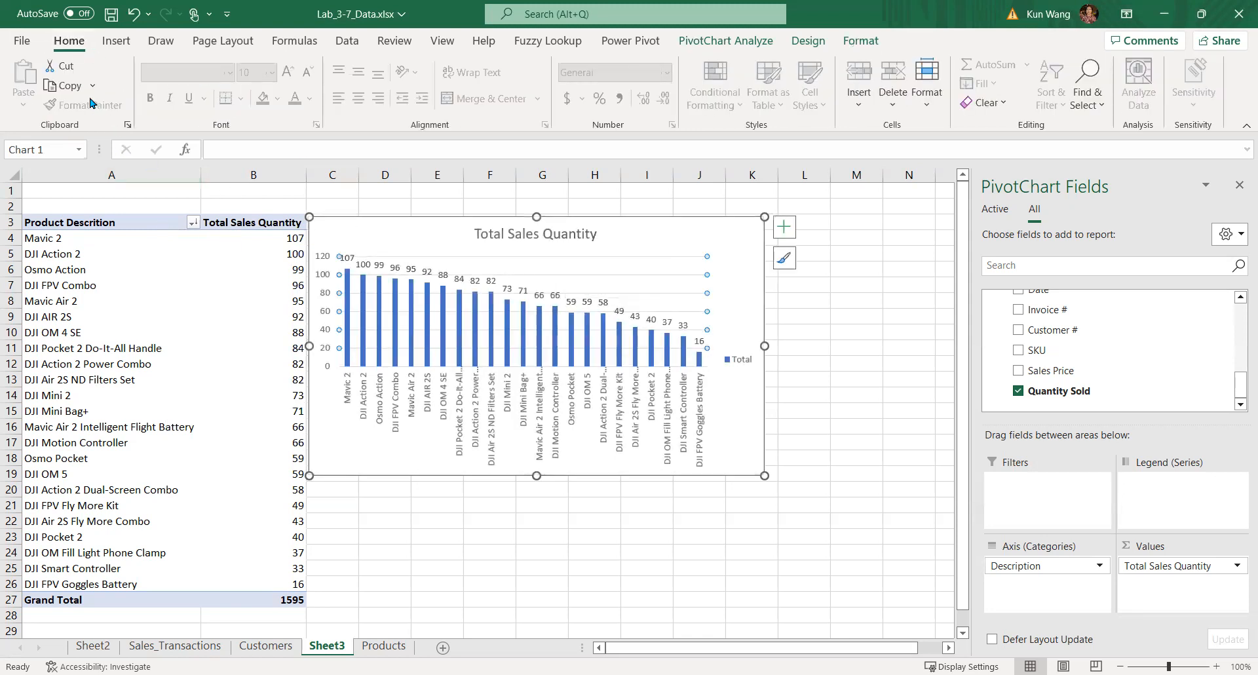
pyautogui.click(69, 86)
pyautogui.scroll(-2, 484, 564)
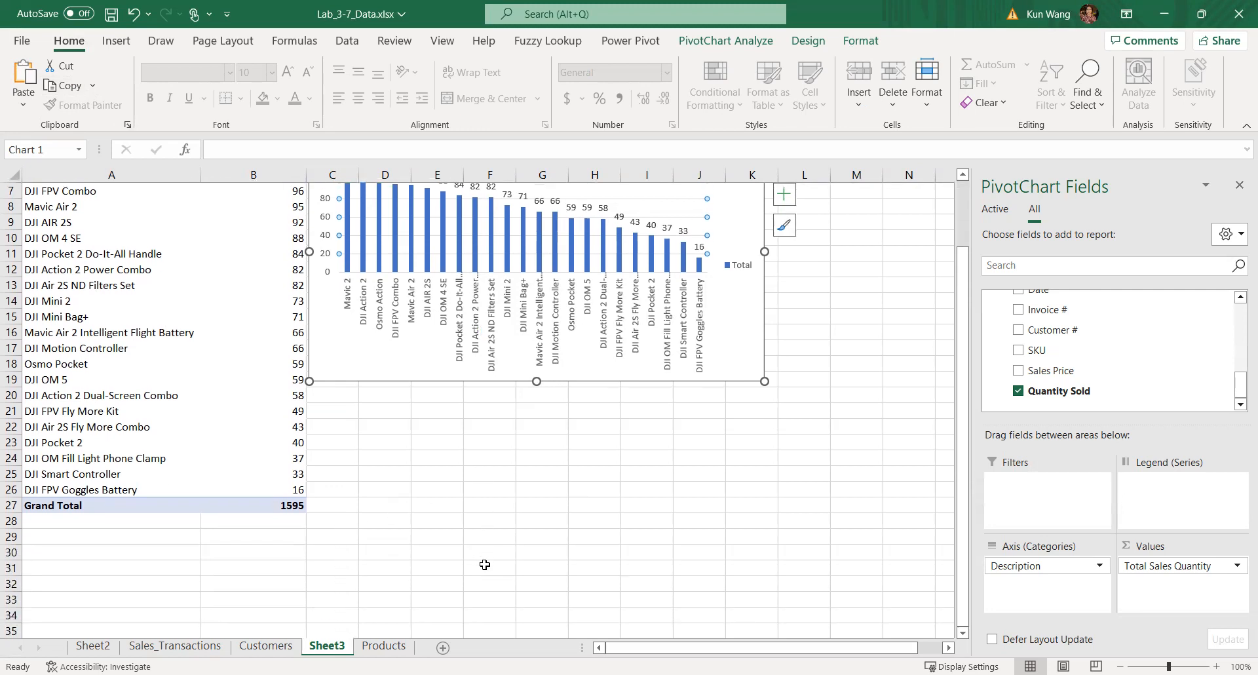
pyautogui.click(725, 231)
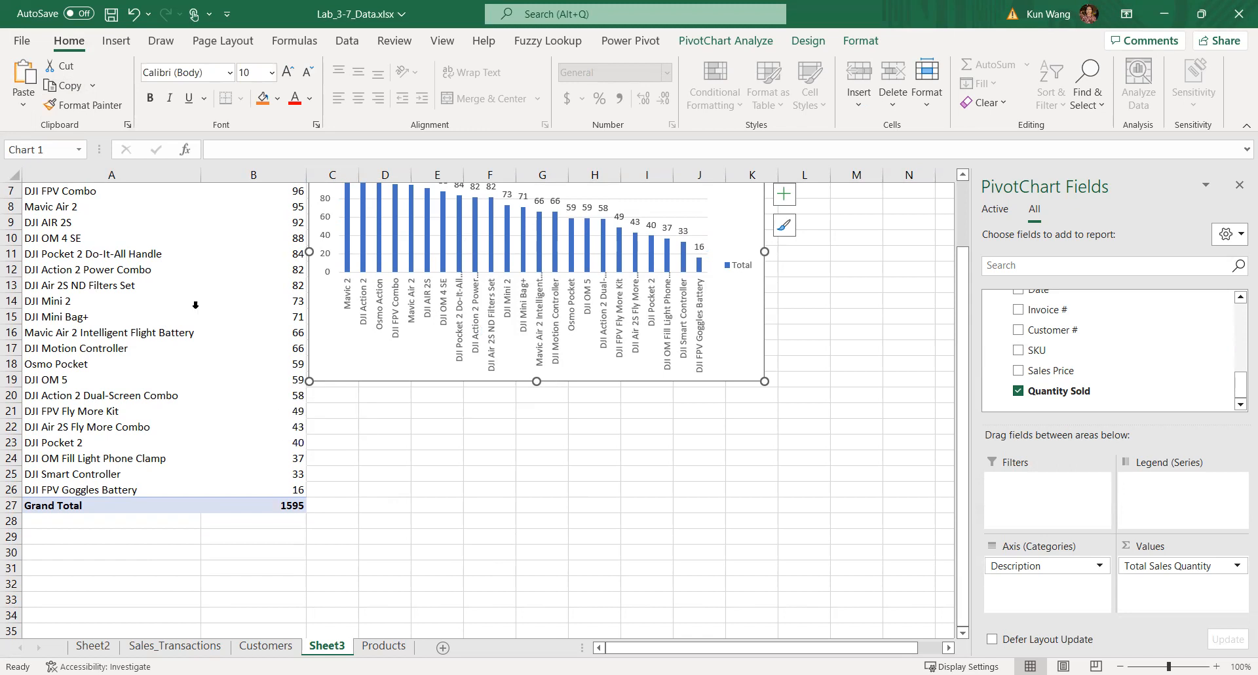
pyautogui.click(189, 261)
pyautogui.click(135, 300)
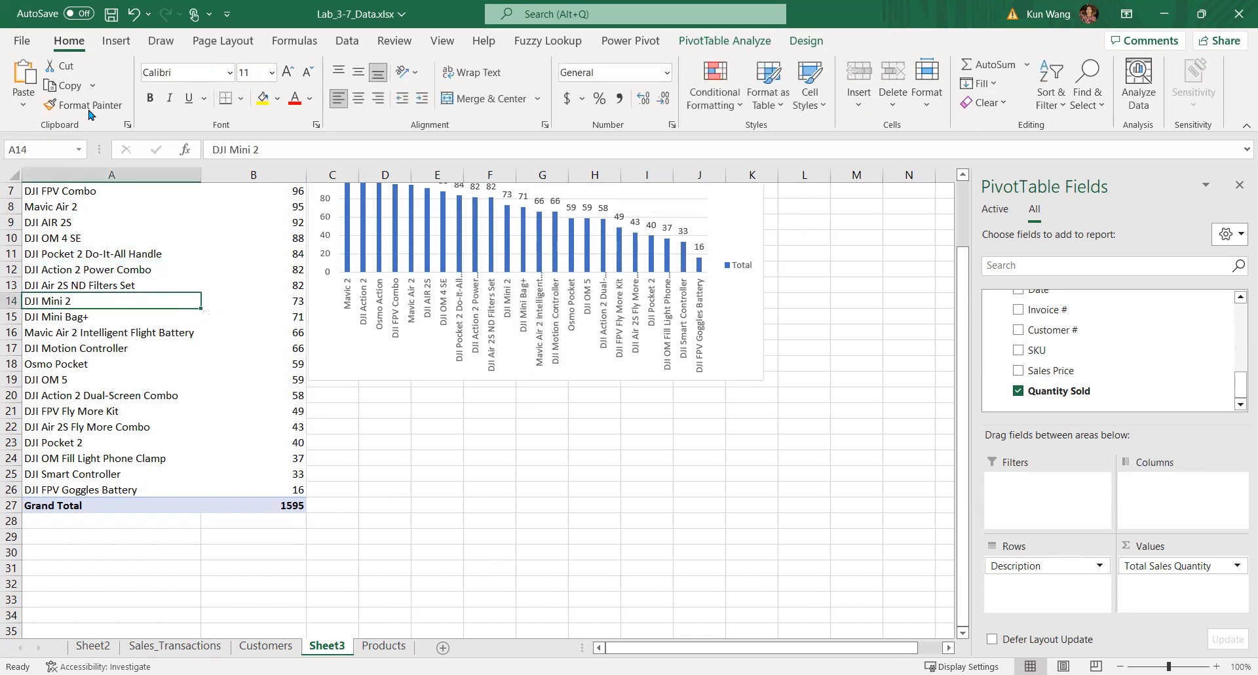
pyautogui.click(62, 85)
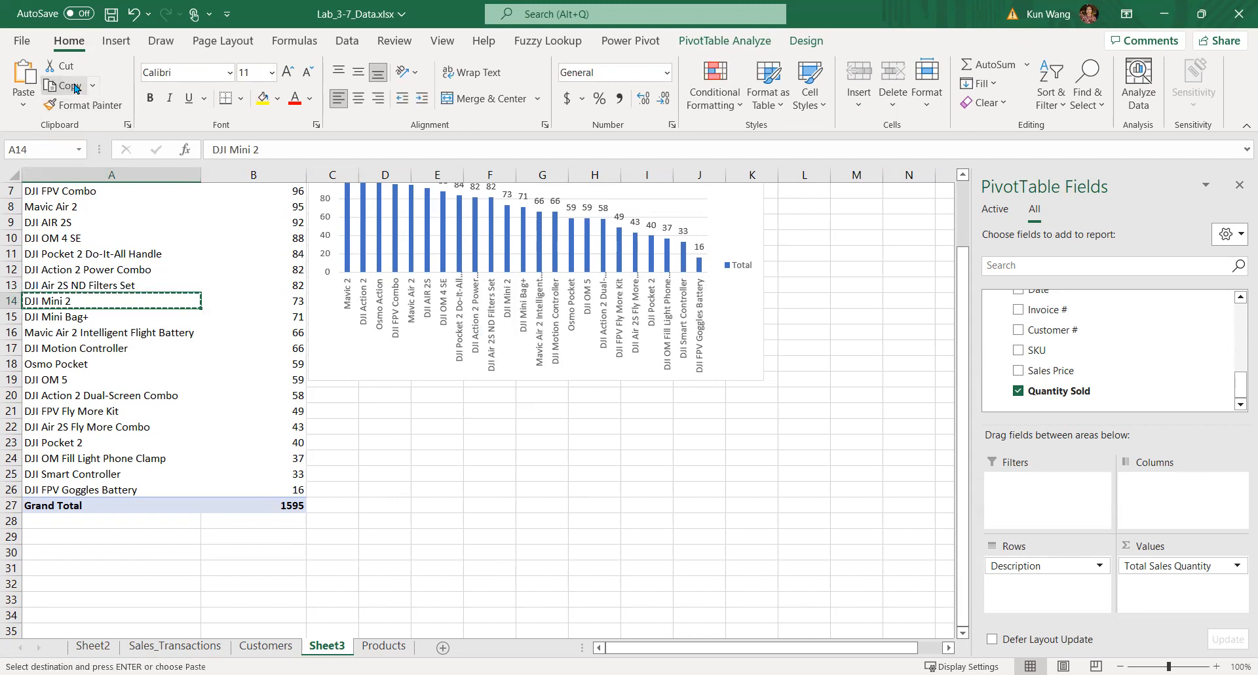
pyautogui.click(68, 534)
pyautogui.click(26, 82)
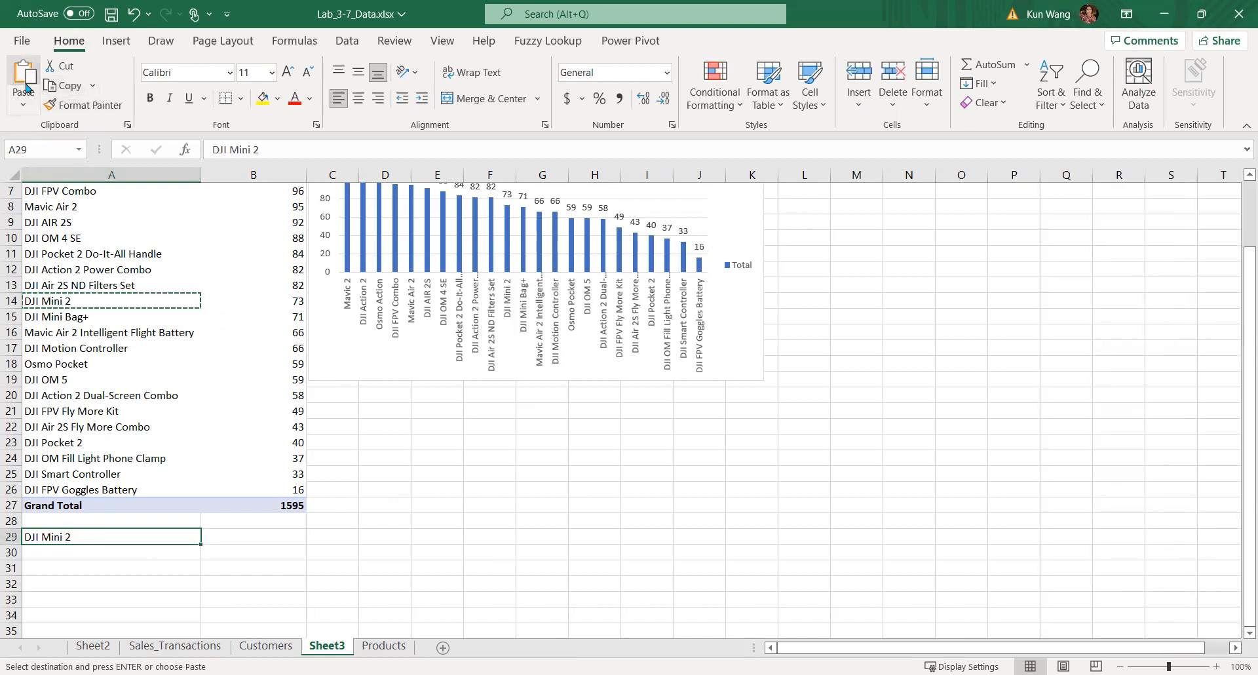
pyautogui.click(141, 13)
# Copy the entire Total Sales Quantity PivotTable, A3:B27, and paste it below the original starting at cell A30
pyautogui.scroll(2, 352, 491)
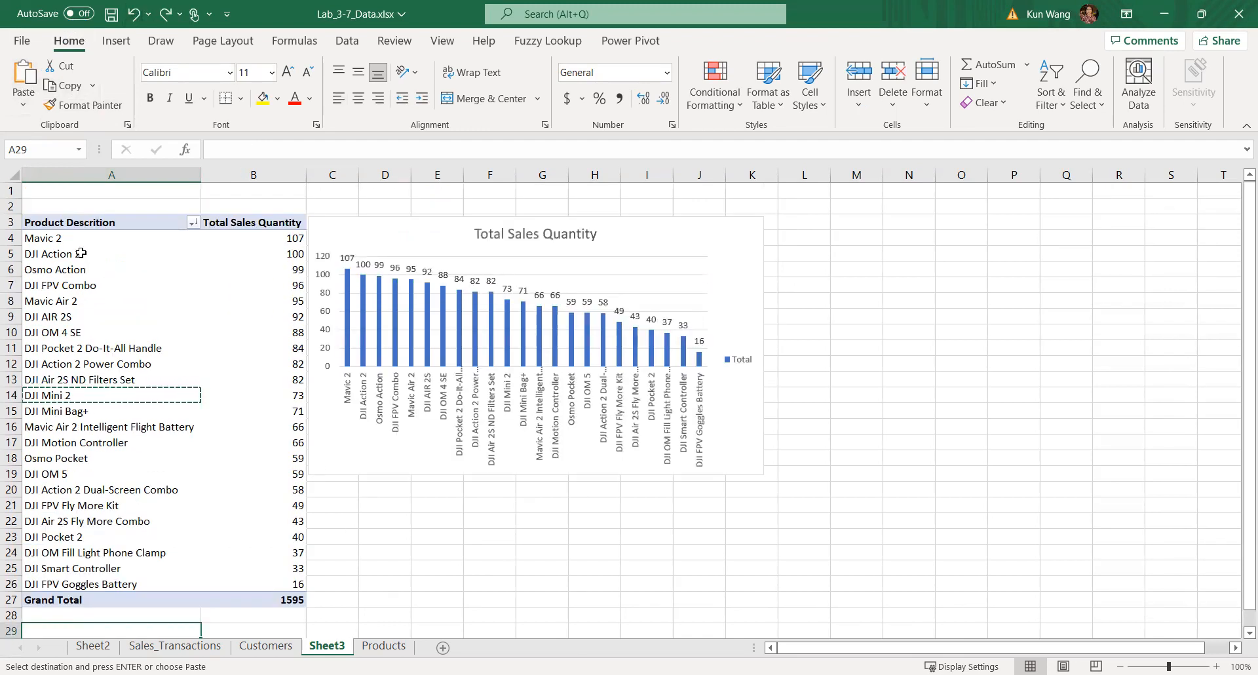
pyautogui.moveTo(73, 224); pyautogui.dragTo(254, 593)
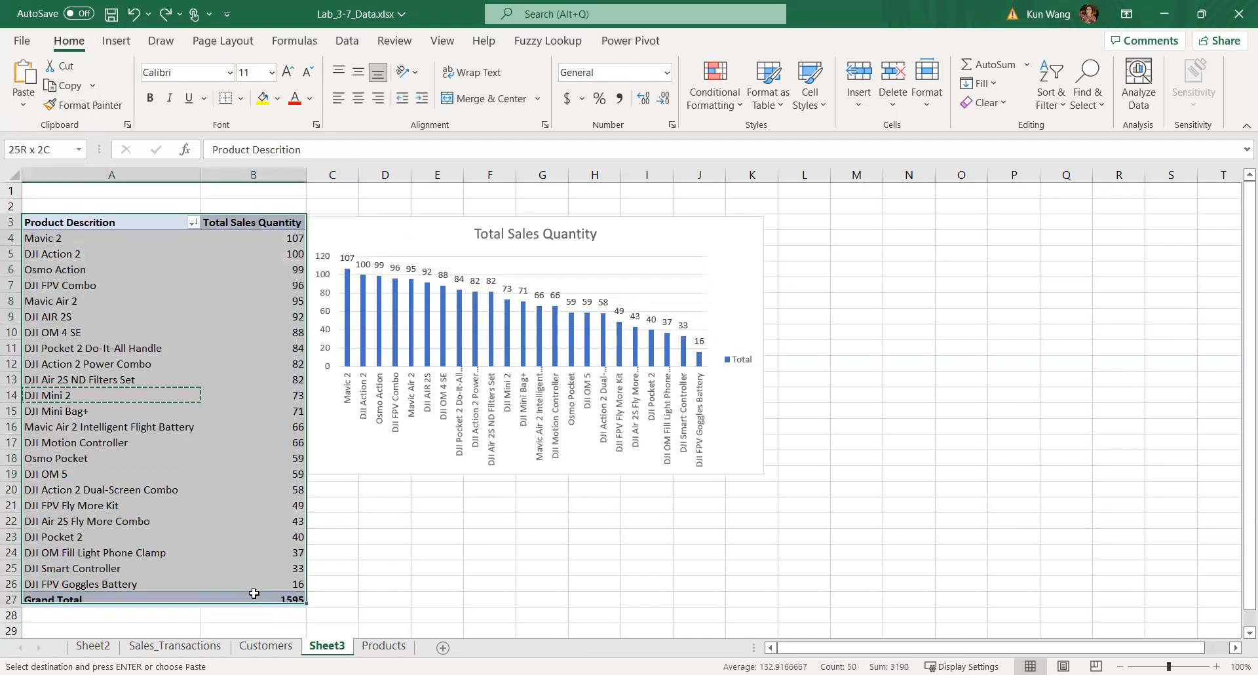
pyautogui.click(74, 85)
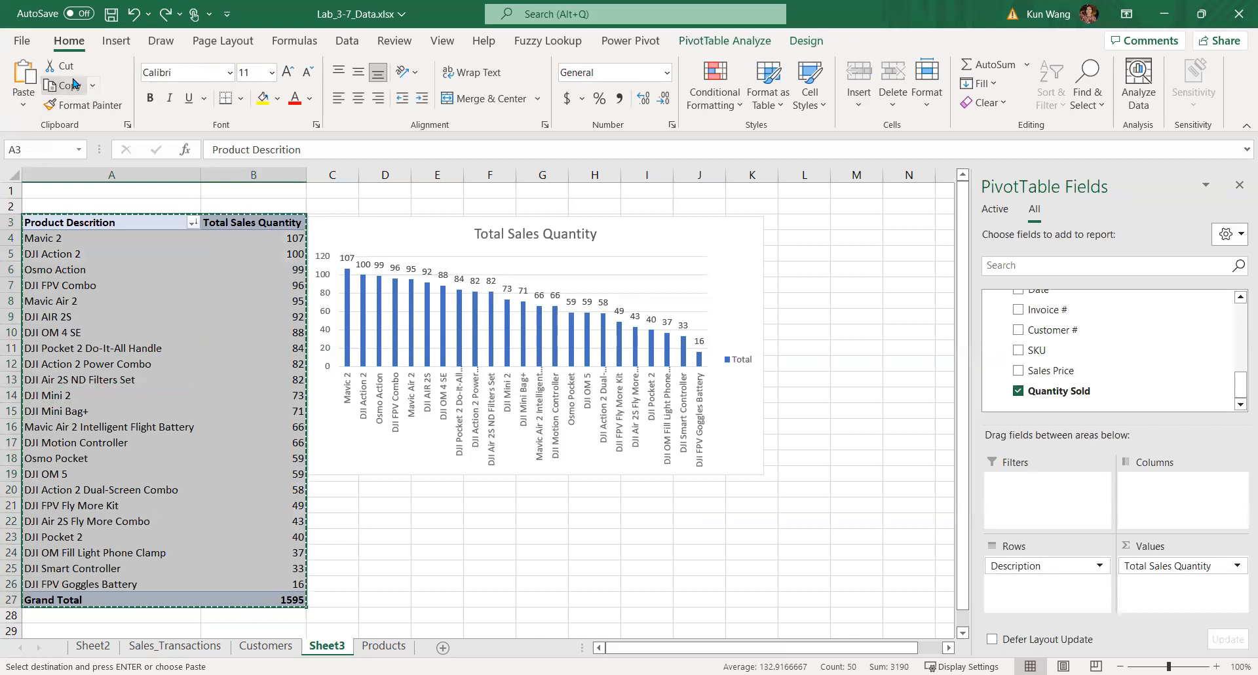
pyautogui.scroll(-2, 420, 537)
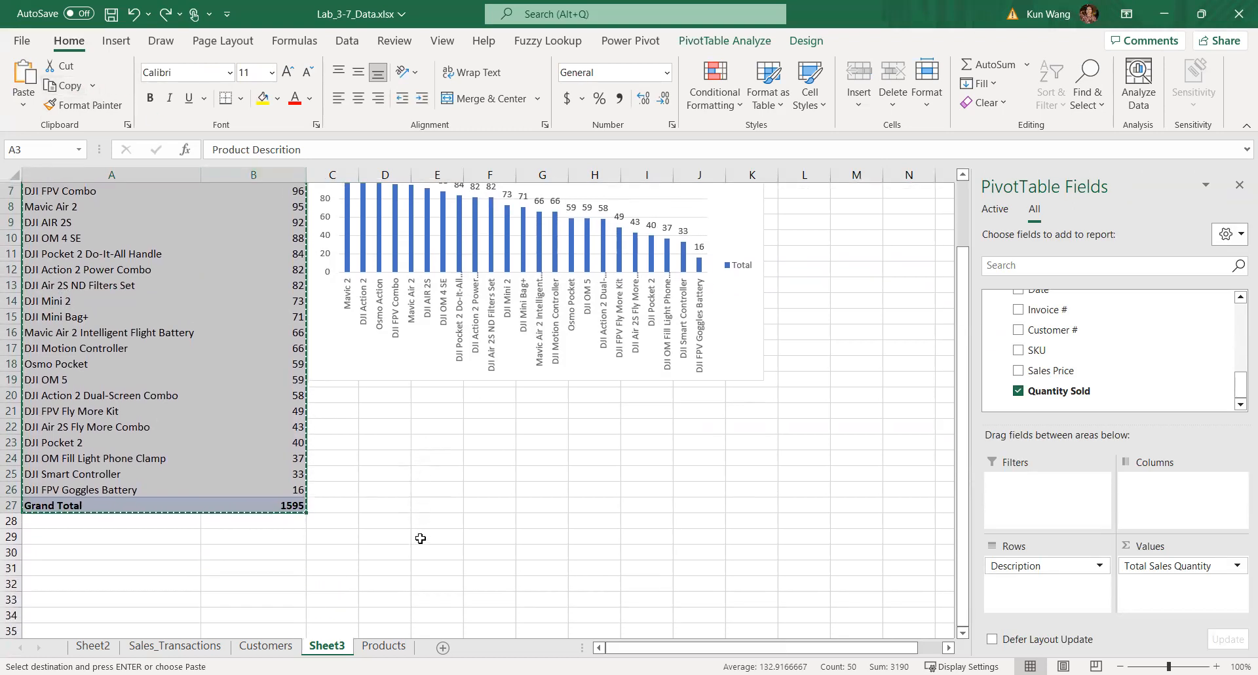
pyautogui.scroll(-2, 420, 538)
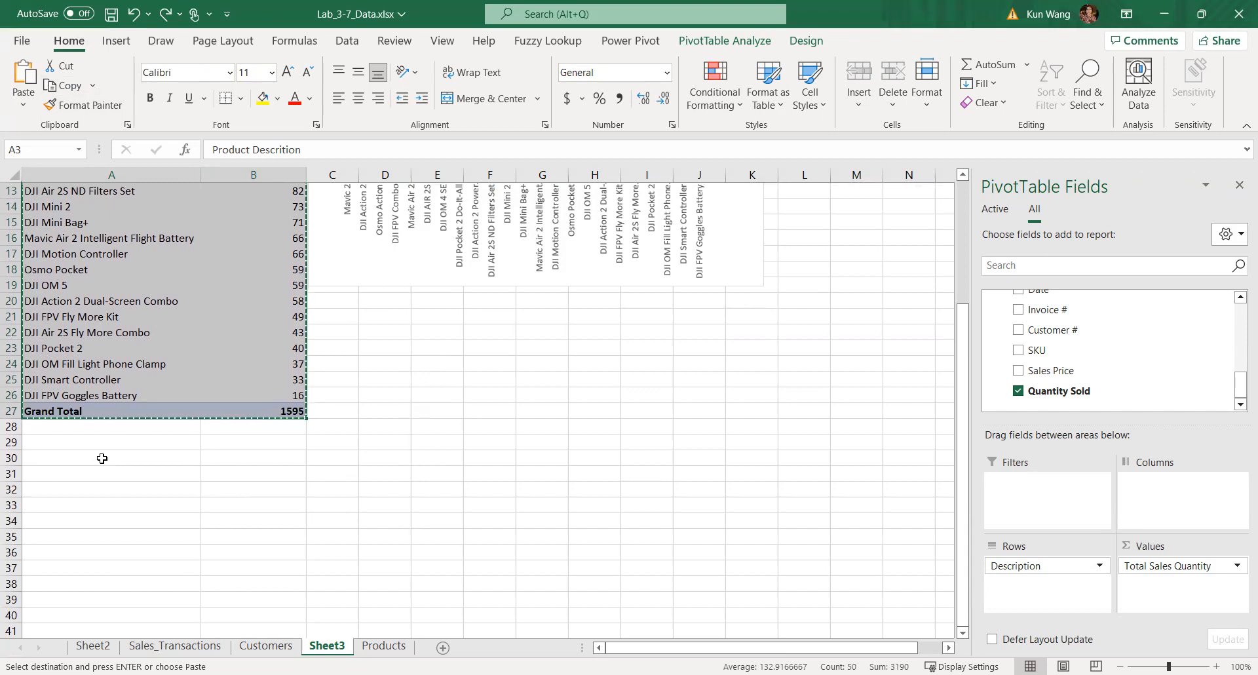
pyautogui.click(102, 458)
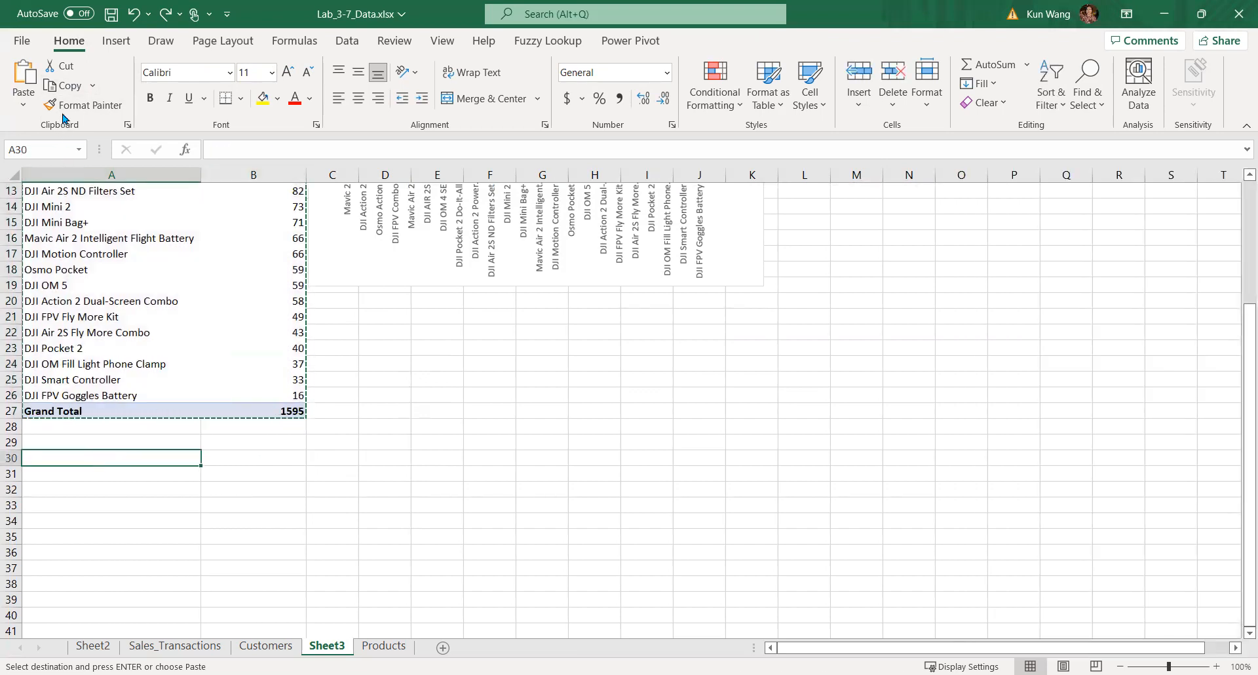
pyautogui.click(27, 78)
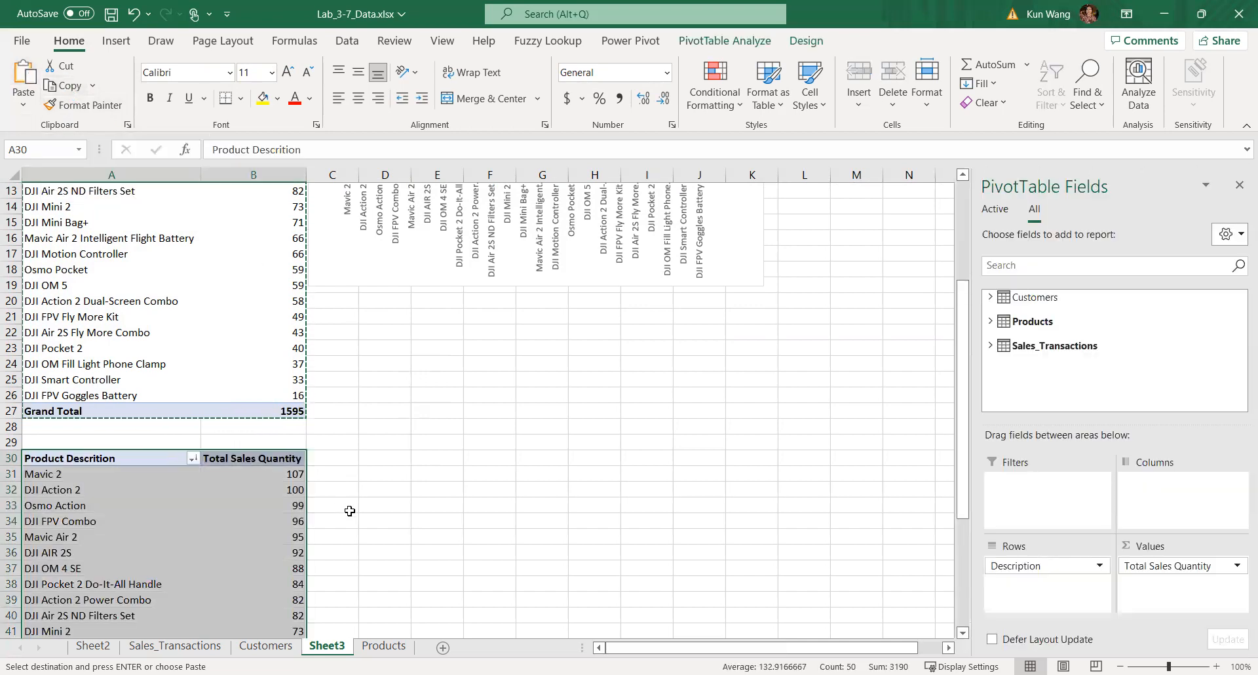
# Replace Total Sales Quantity with Invoice # from Sales_Transactions as the value field of the copied PivotTable
pyautogui.click(152, 562)
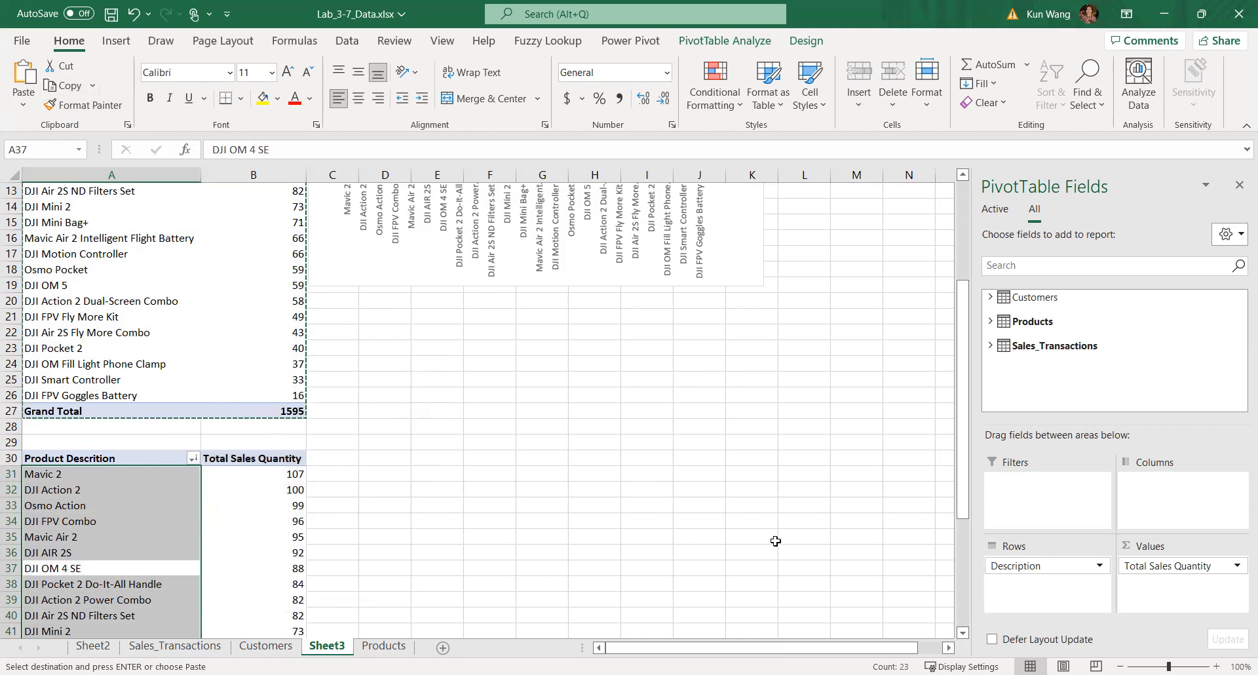
pyautogui.moveTo(1153, 567); pyautogui.dragTo(844, 583)
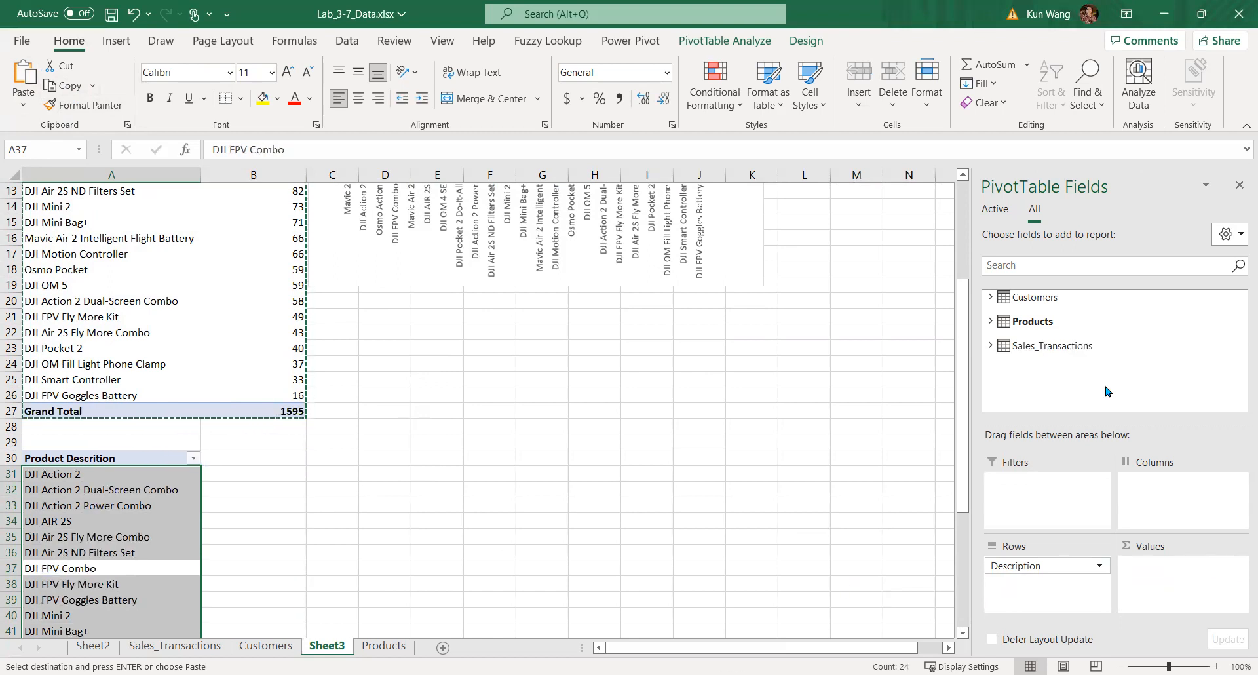
pyautogui.moveTo(963, 354); pyautogui.dragTo(976, 298)
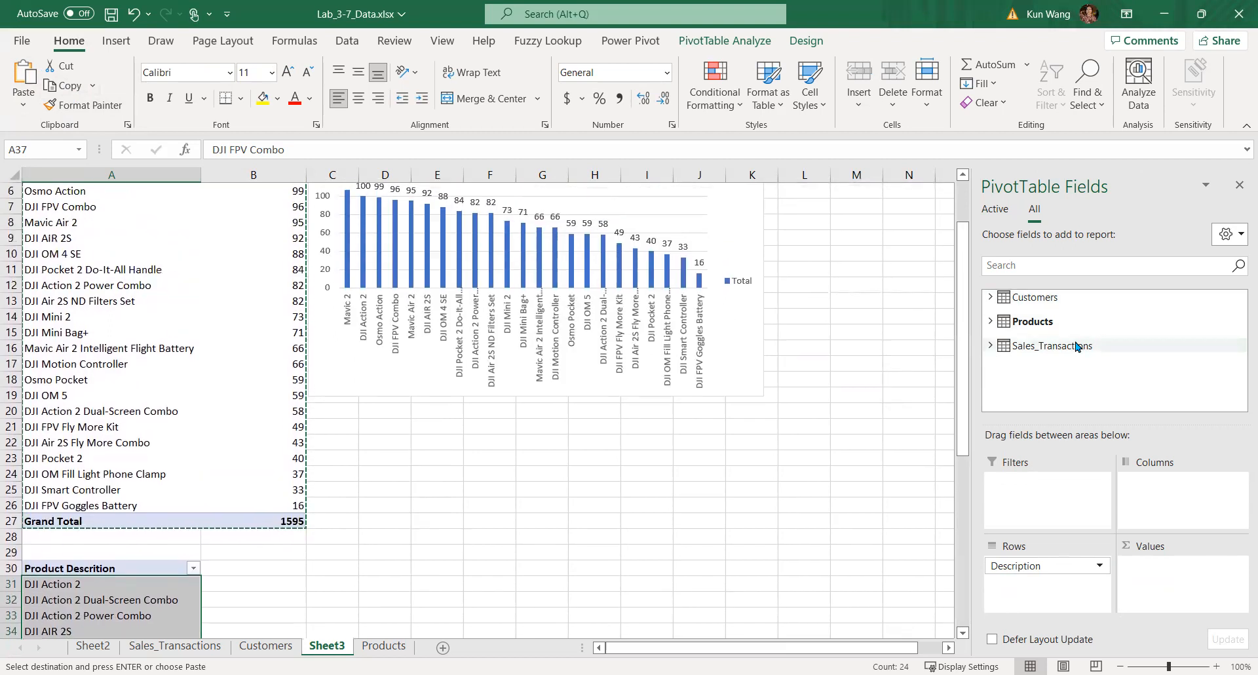
pyautogui.click(989, 345)
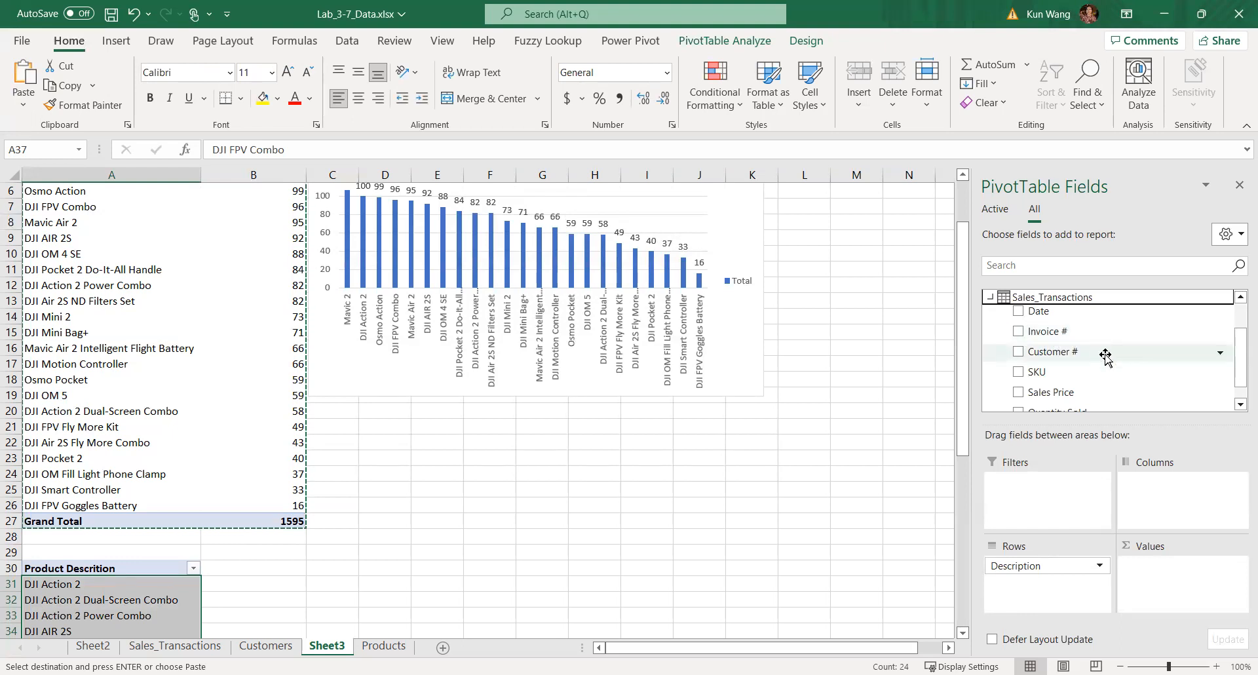
pyautogui.scroll(1, 1109, 361)
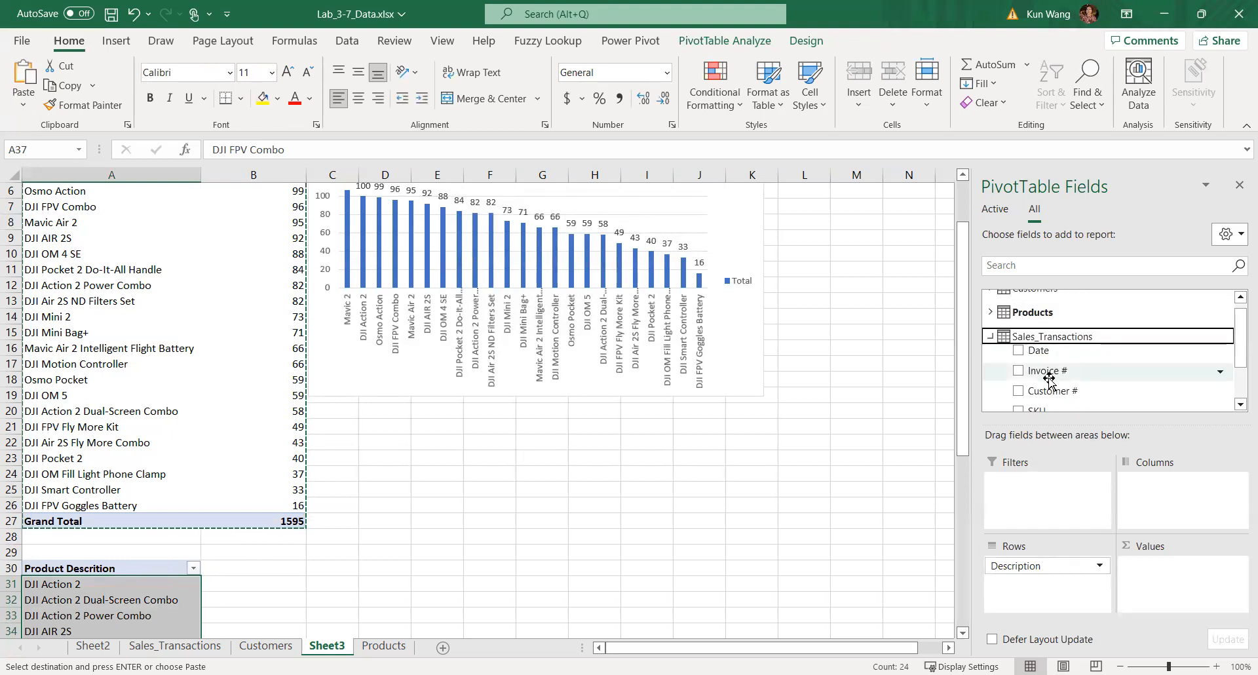
pyautogui.moveTo(1022, 376); pyautogui.dragTo(1157, 568)
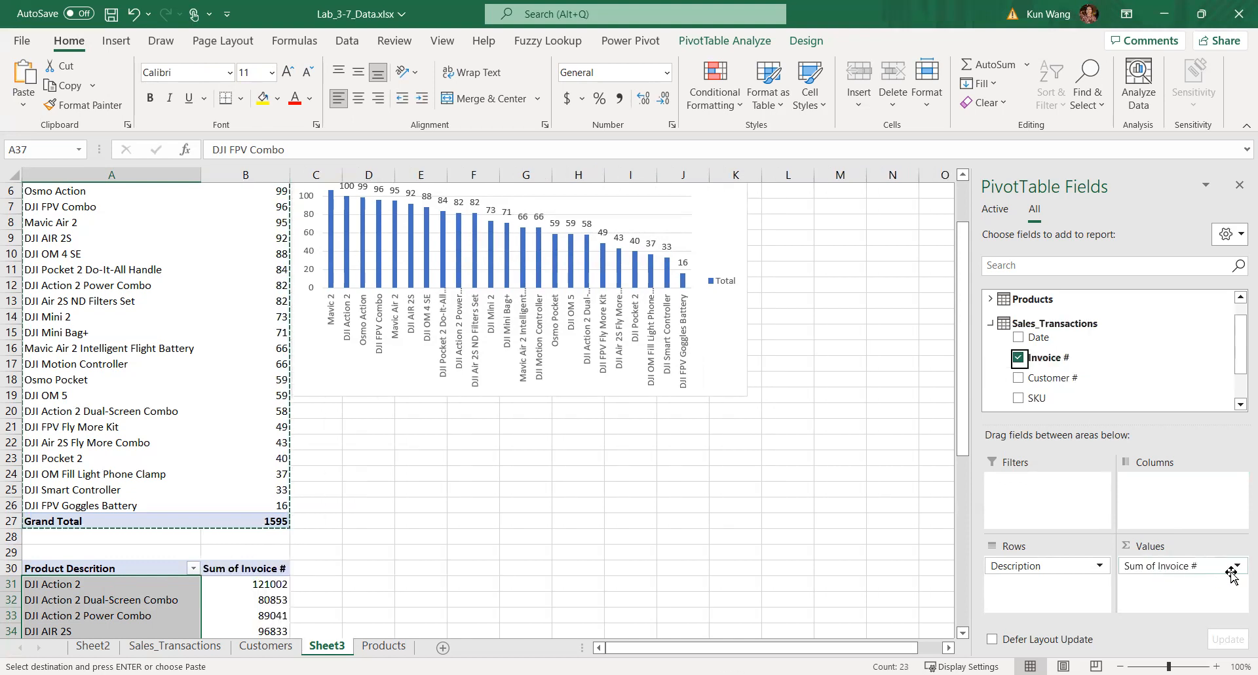
# Summarize the Invoice # value field by Count and name it "Number of Invoices"
pyautogui.click(1236, 567)
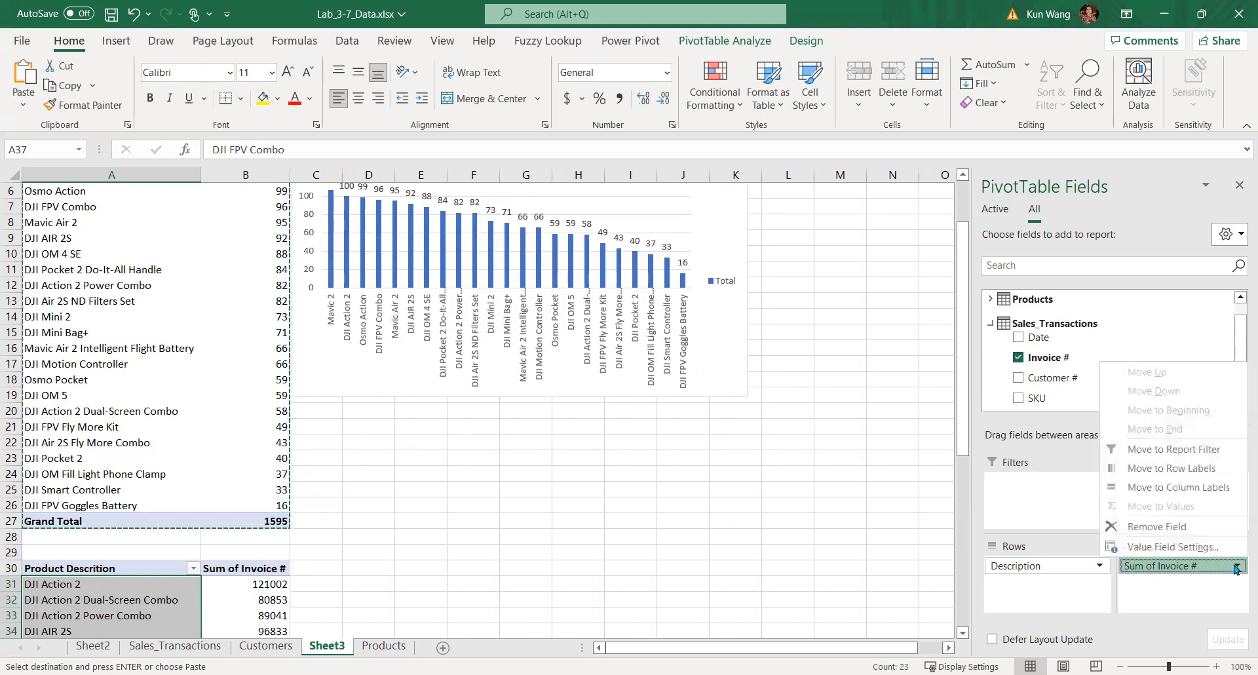
pyautogui.click(1197, 549)
pyautogui.click(477, 275)
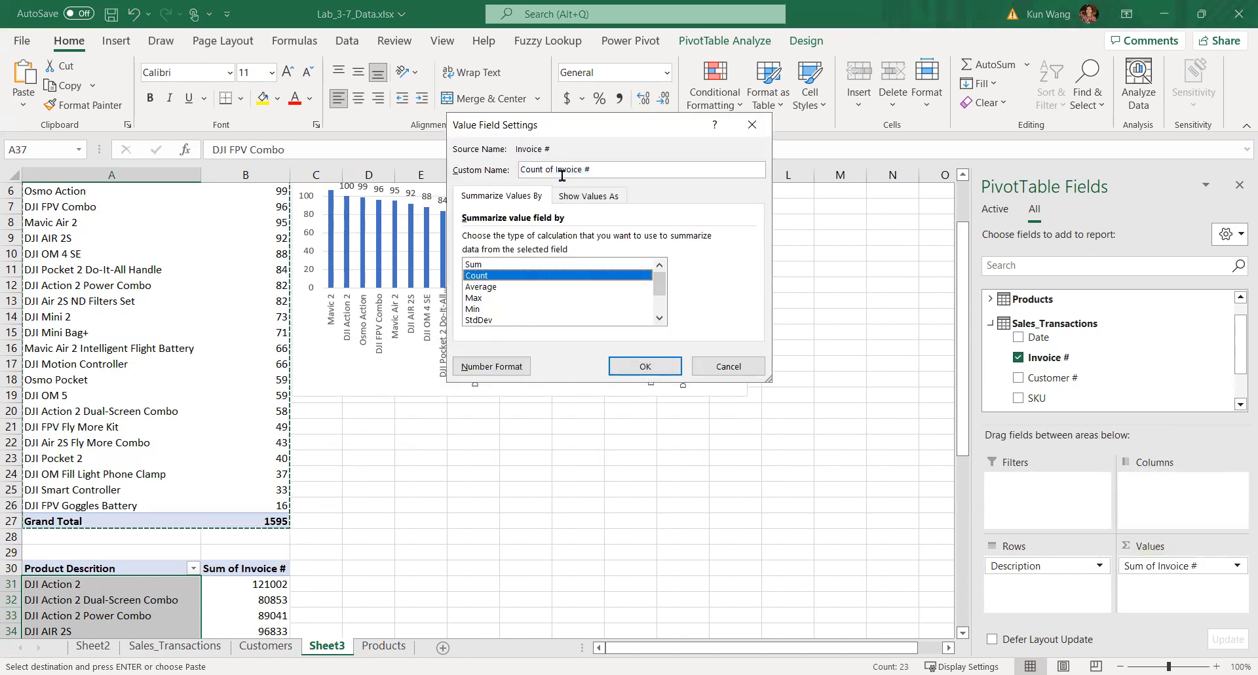
pyautogui.moveTo(552, 169); pyautogui.dragTo(507, 170)
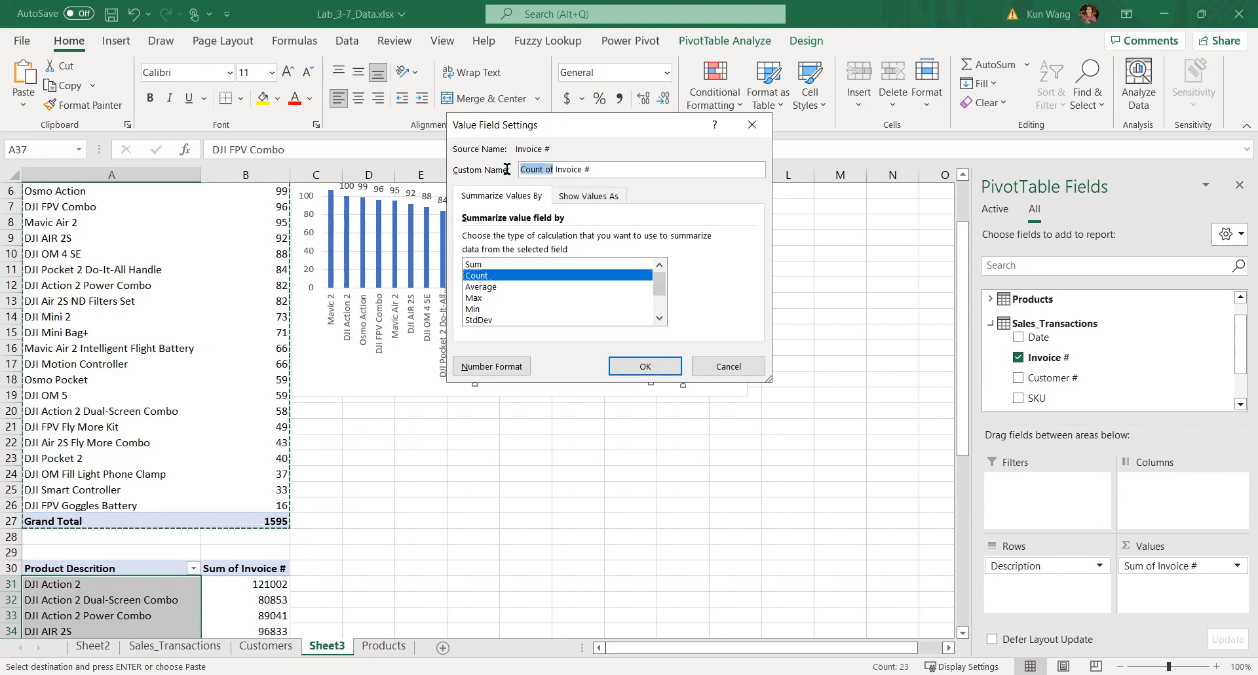
pyautogui.write('Number of')
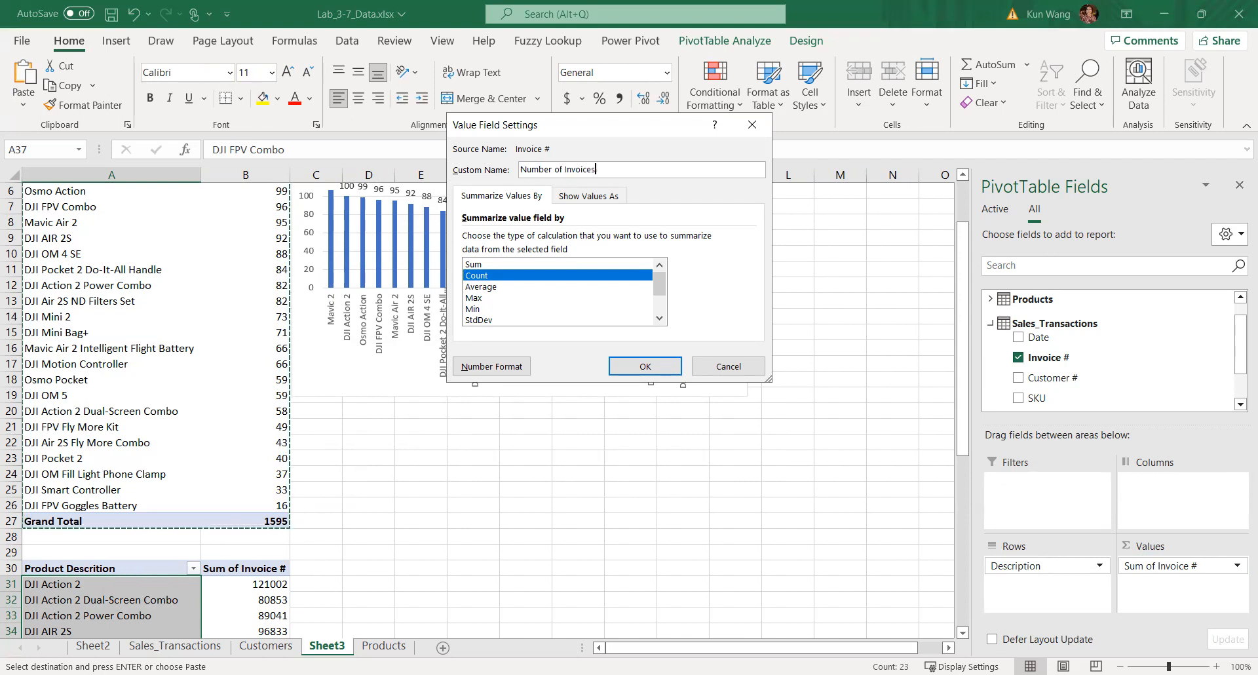
pyautogui.click(638, 367)
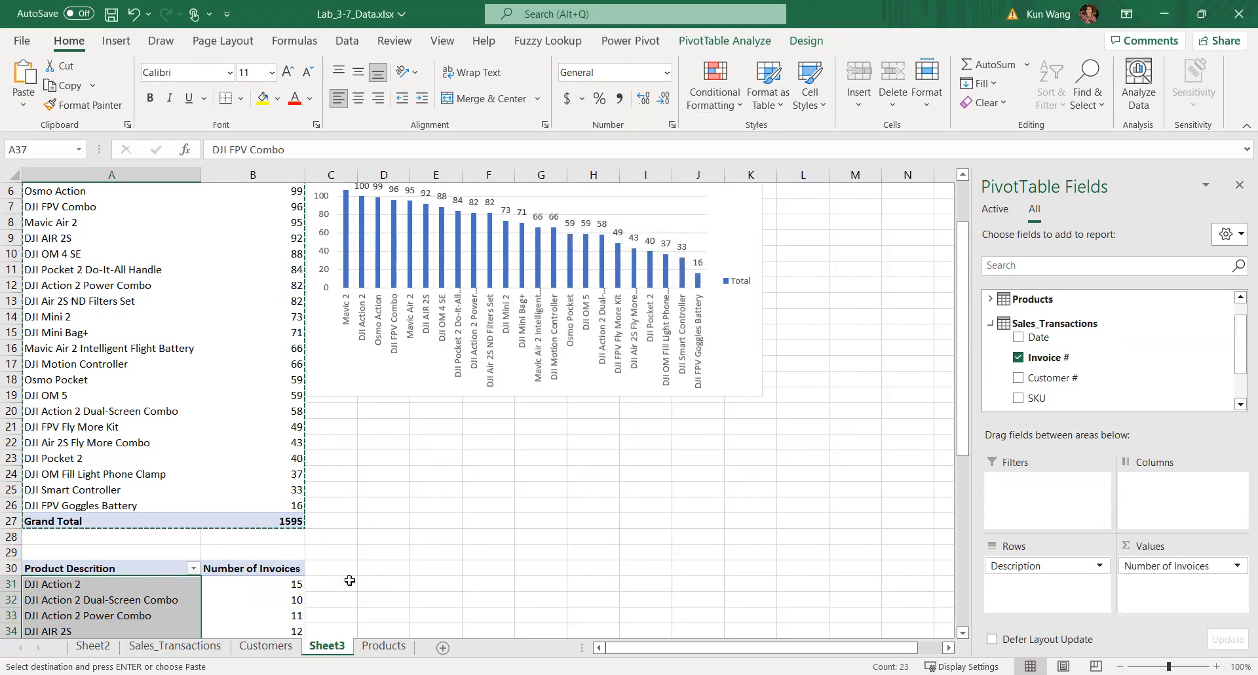
# Examine the invoice counts per product in the lower PivotTable against the sales quantities in the upper one
pyautogui.click(127, 617)
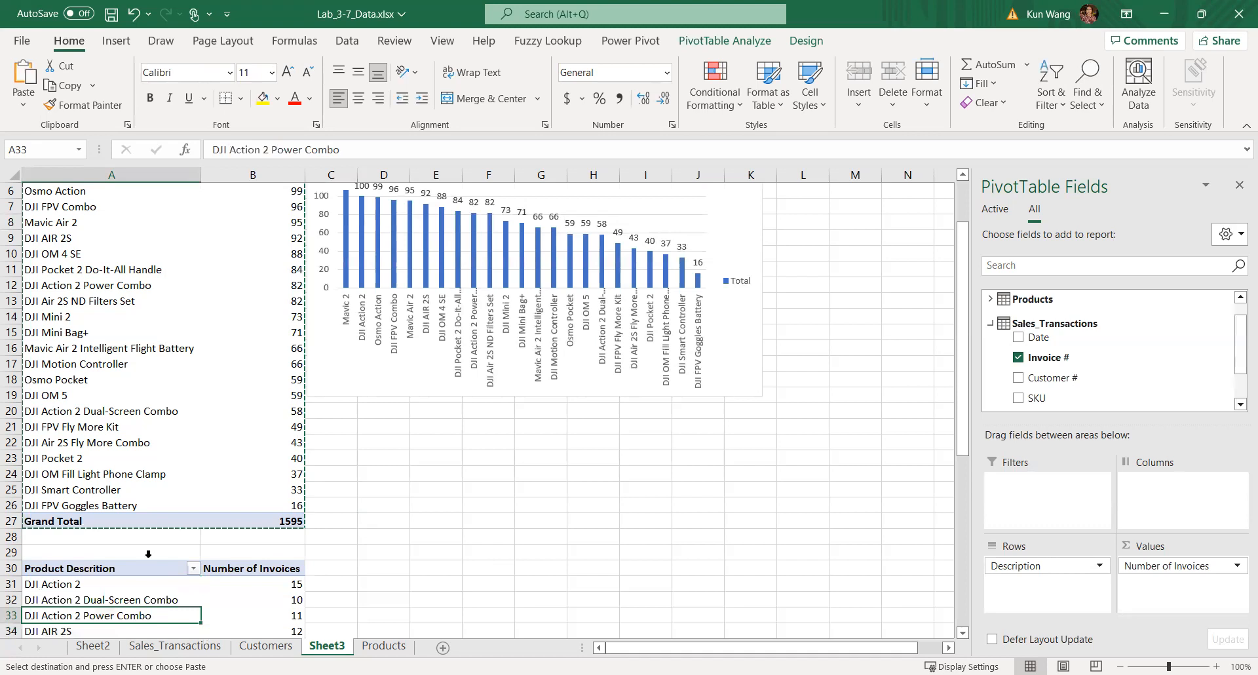
pyautogui.scroll(-2, 148, 553)
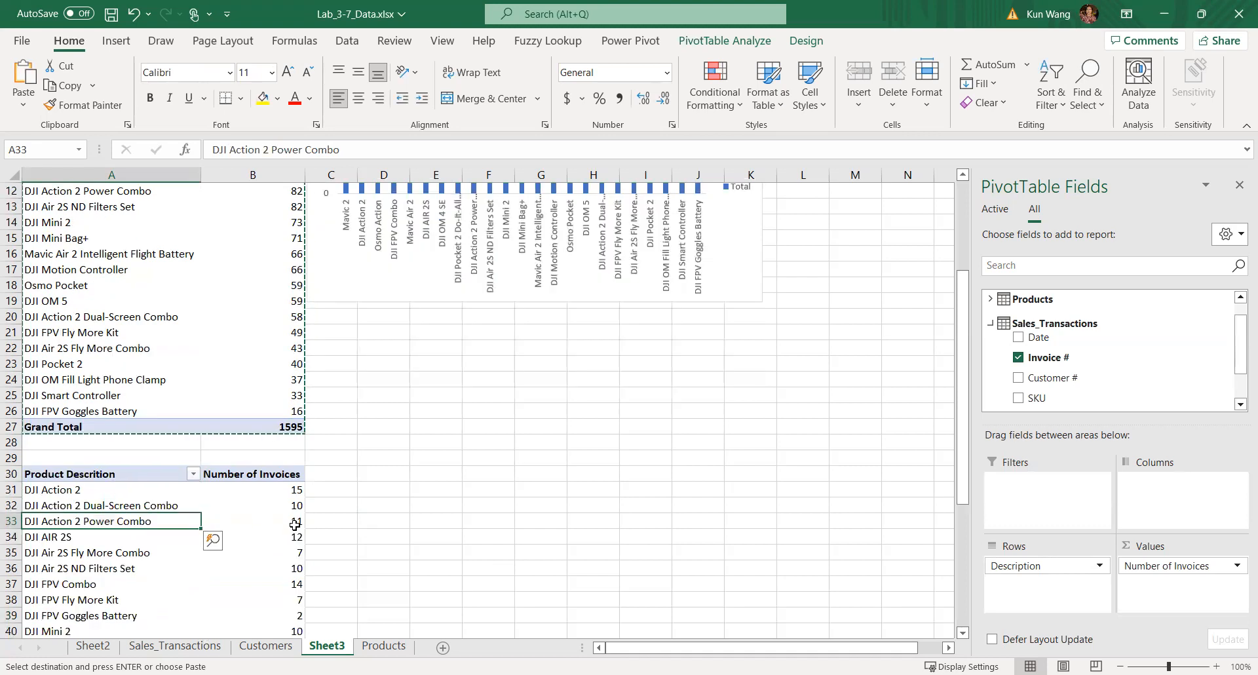
pyautogui.scroll(-3, 365, 530)
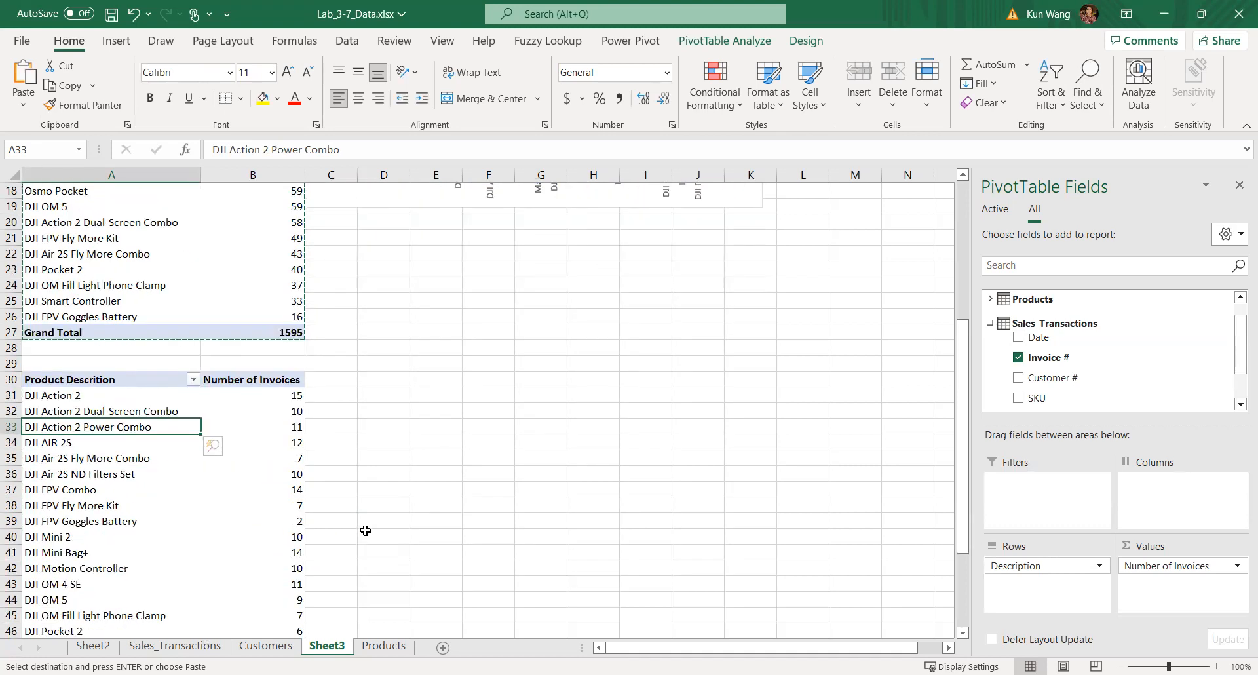
pyautogui.scroll(-1, 364, 530)
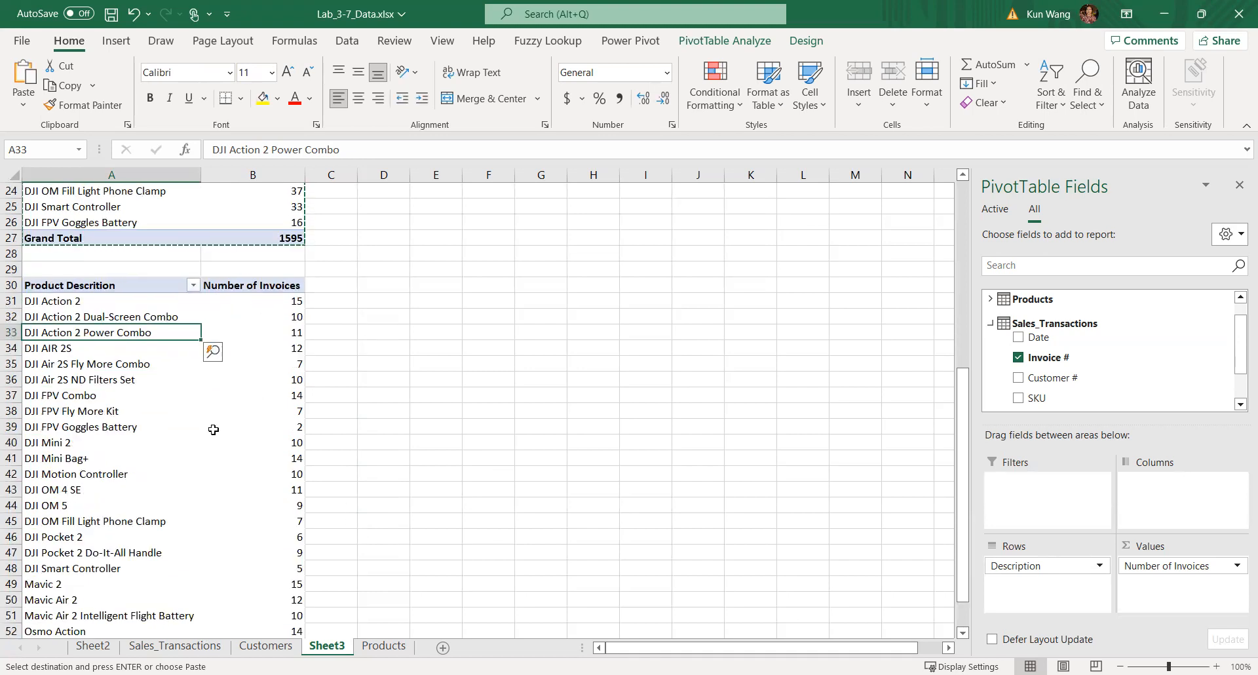
pyautogui.scroll(8, 178, 261)
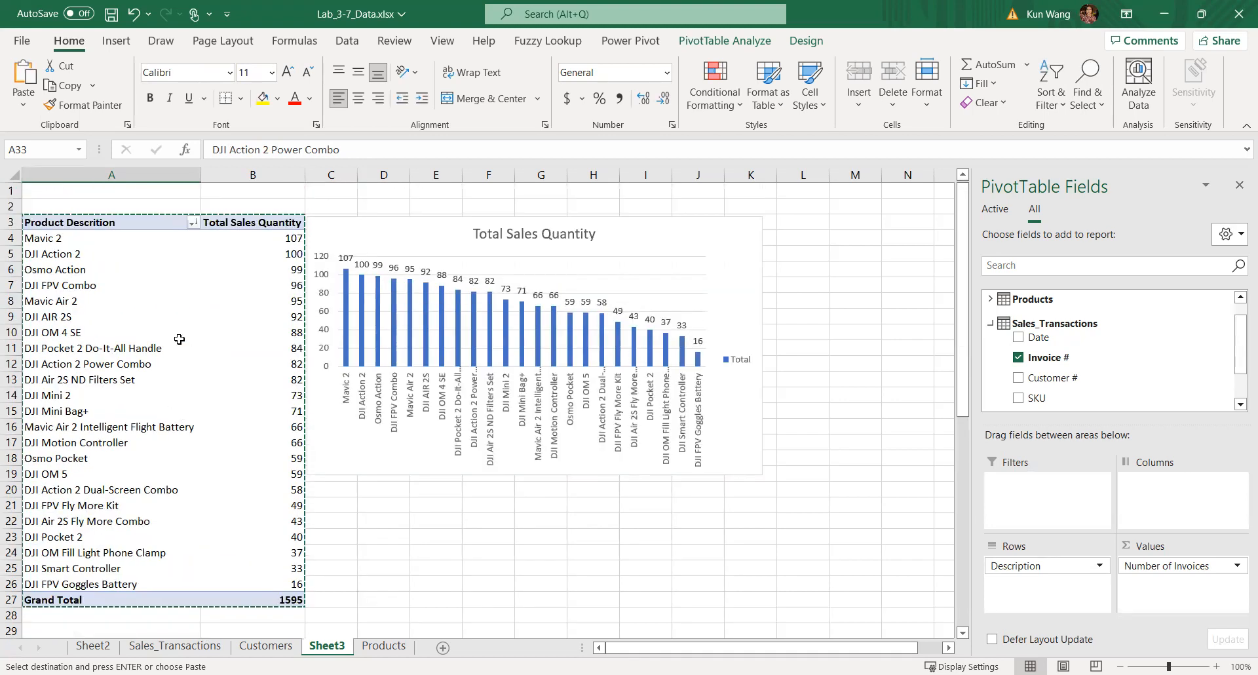
pyautogui.scroll(-1, 200, 370)
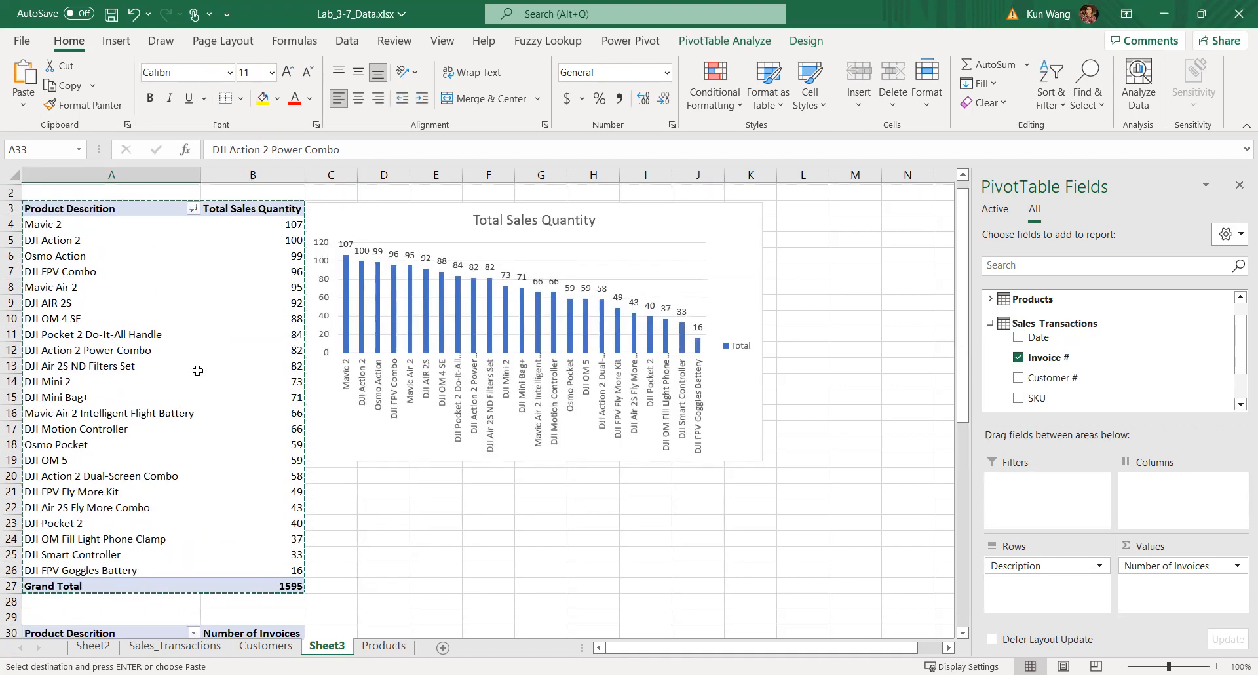
pyautogui.scroll(-6, 209, 374)
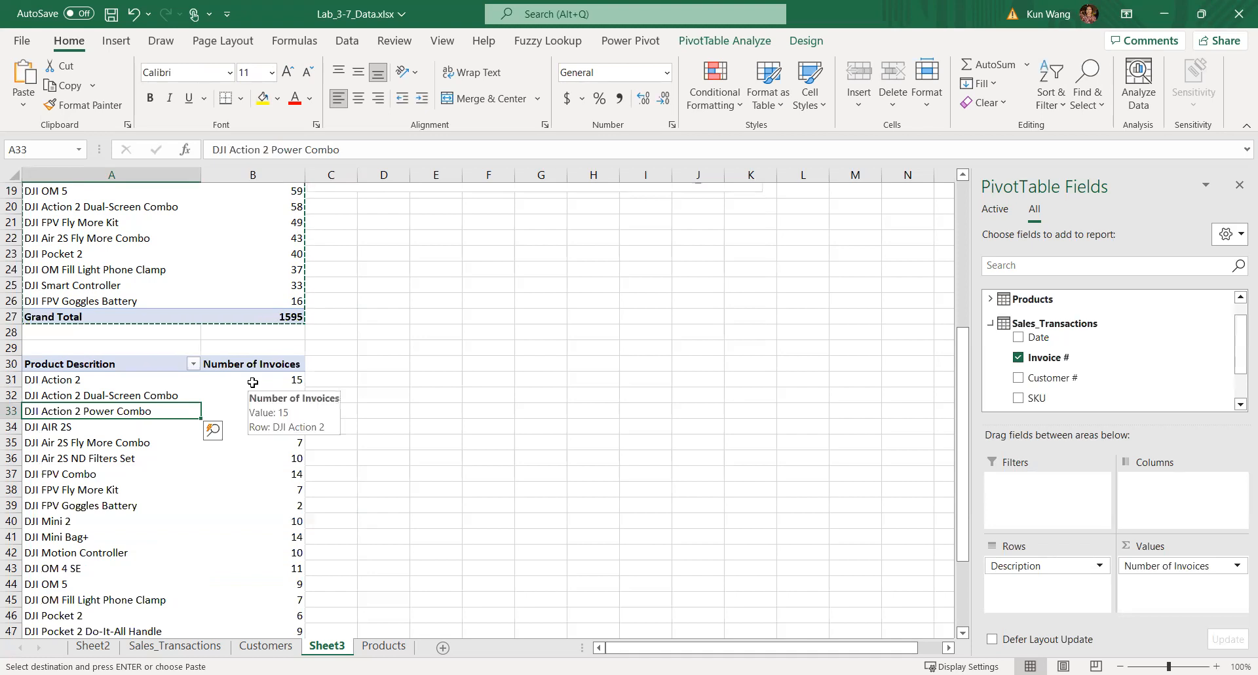
# Sort the lower PivotTable by Number of Invoices from largest to smallest
pyautogui.click(251, 380)
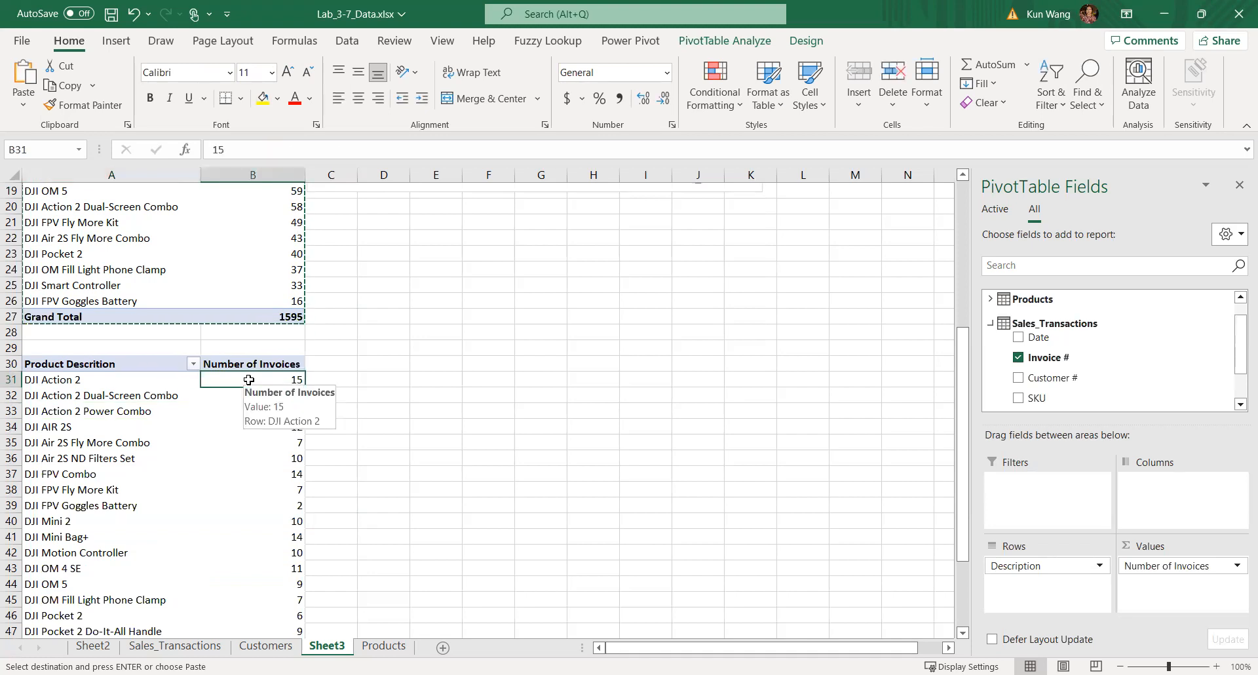
pyautogui.rightClick(249, 381)
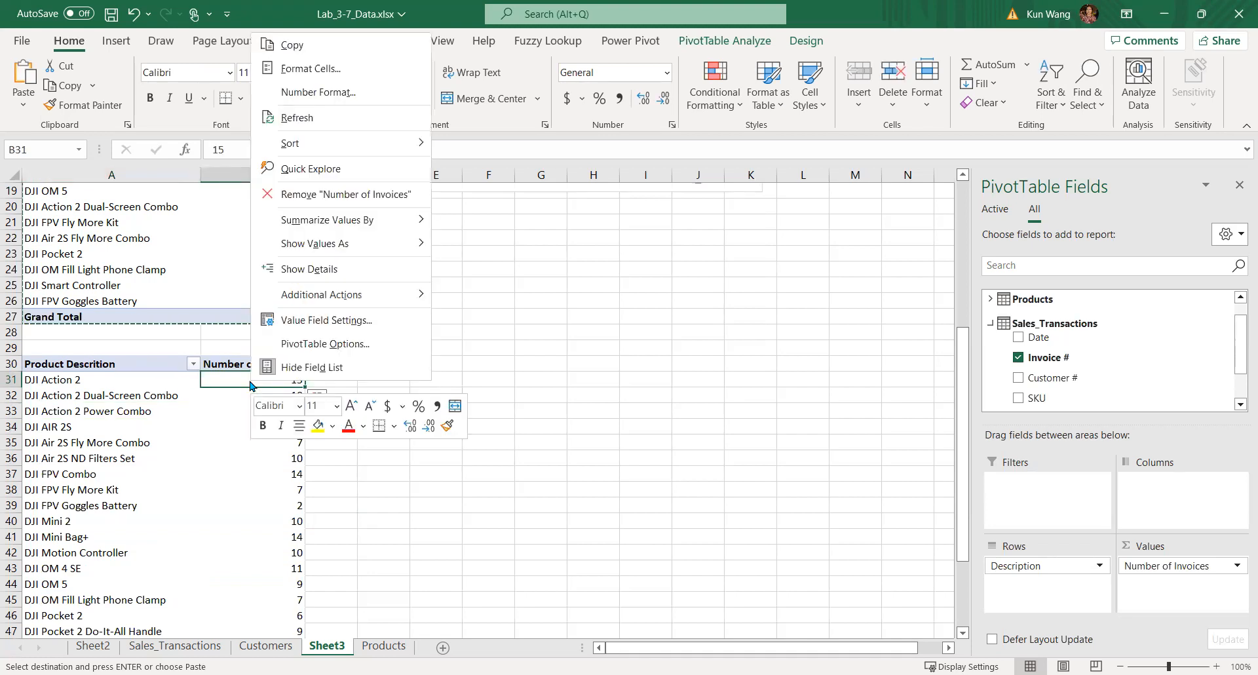
pyautogui.moveTo(385, 152)
pyautogui.click(487, 168)
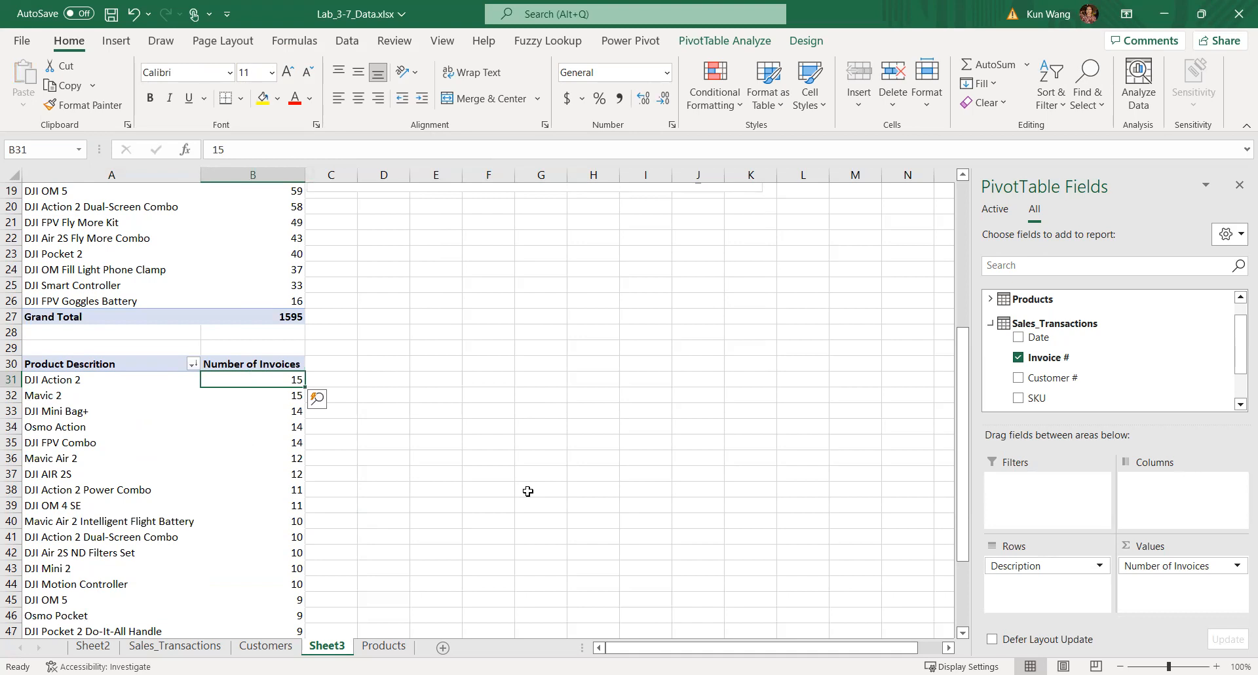
# Insert a column PivotChart from the Number of Invoices PivotTable and place it beside the table, with its upper-left corner at C30
pyautogui.scroll(-1, 528, 490)
pyautogui.click(146, 397)
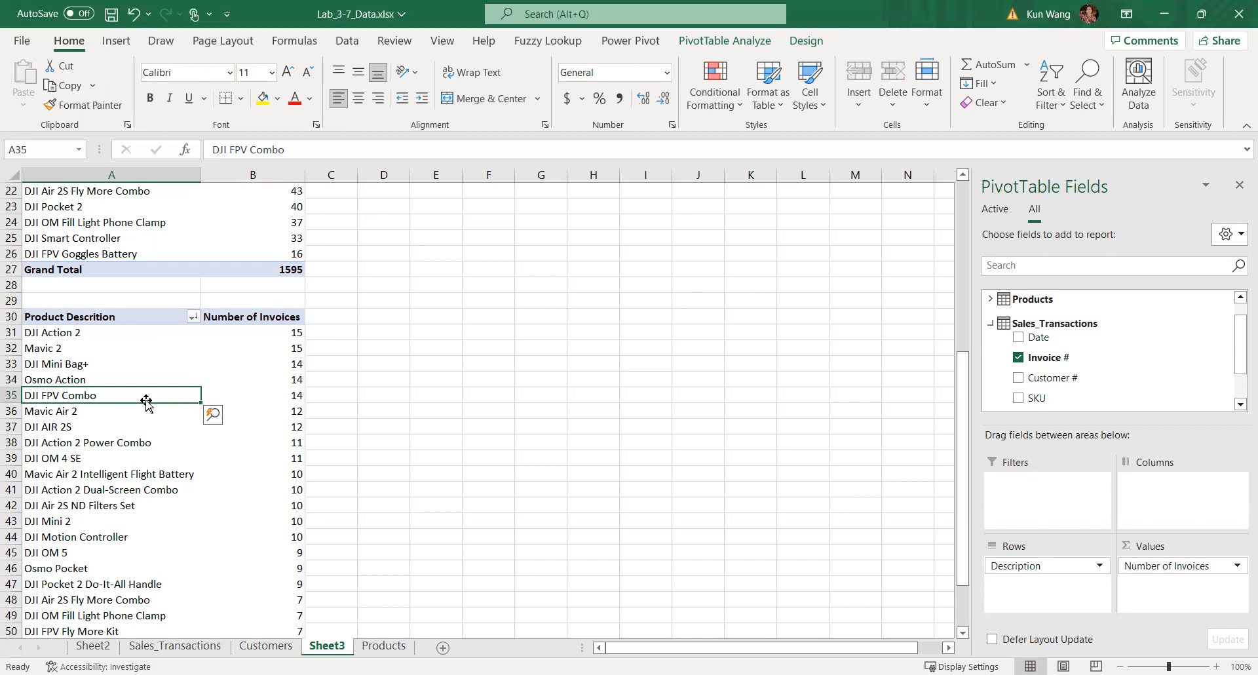
pyautogui.click(704, 48)
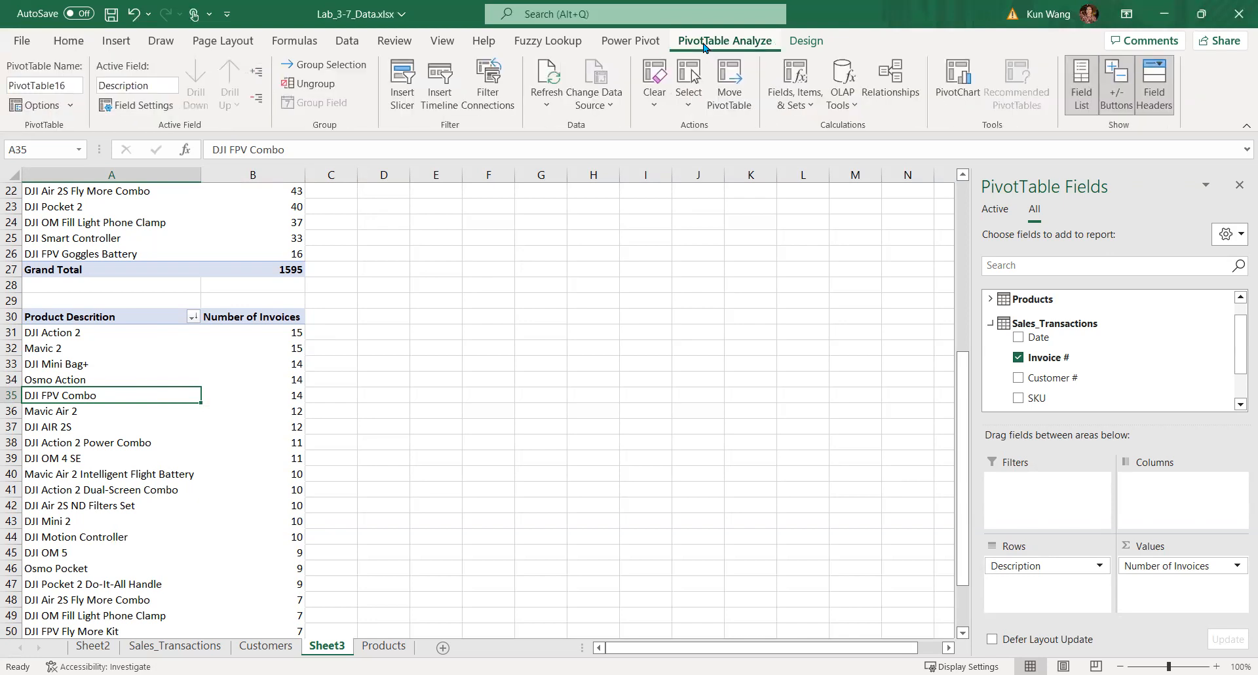
pyautogui.click(958, 79)
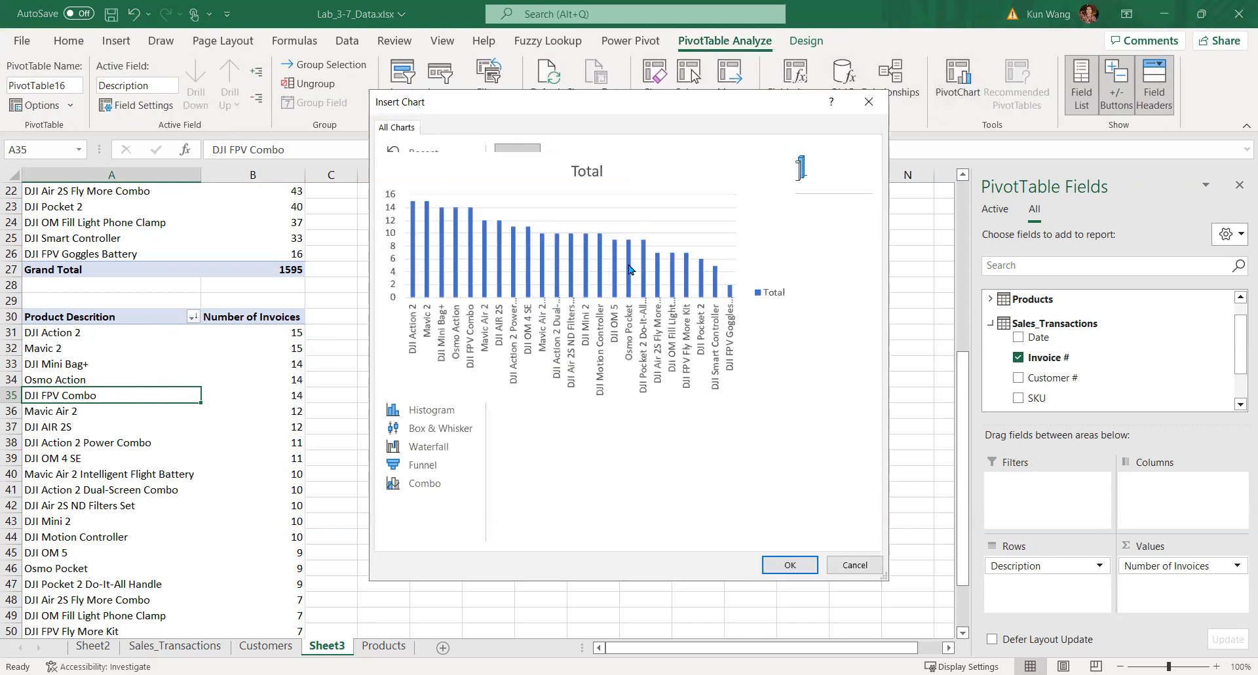
pyautogui.click(776, 563)
pyautogui.moveTo(427, 309)
pyautogui.mouseDown()
pyautogui.moveTo(471, 317)
pyautogui.moveTo(442, 325)
pyautogui.mouseUp()
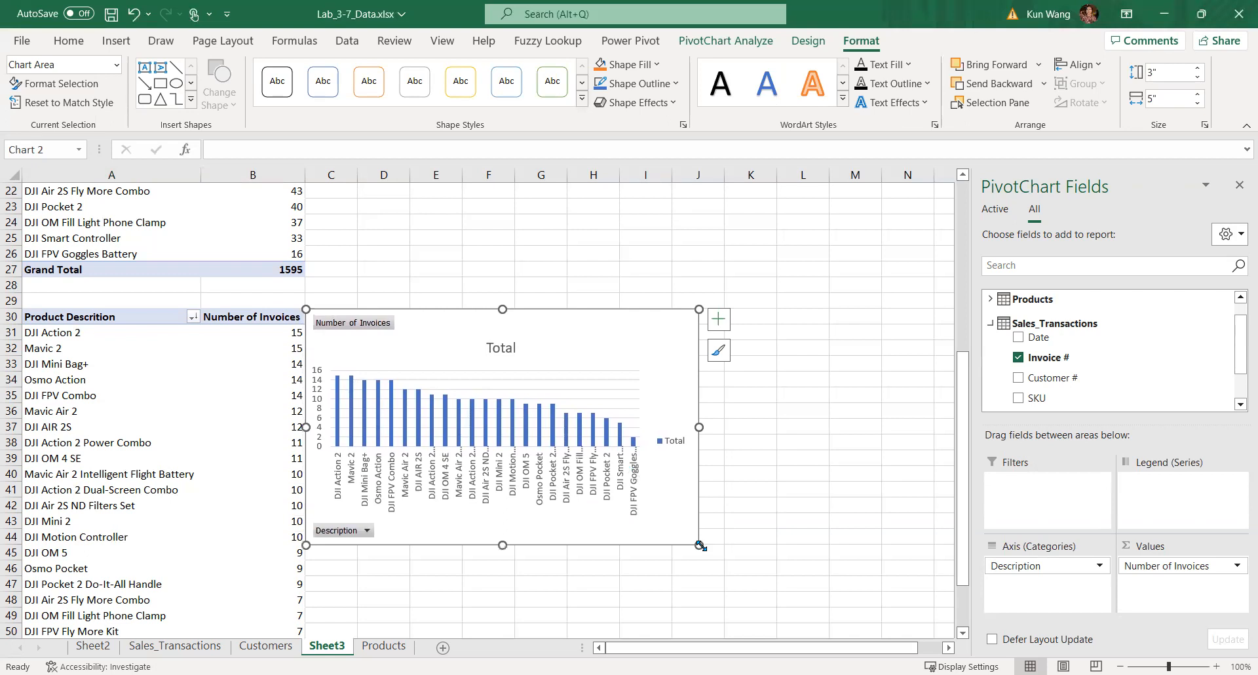
# Enlarge the Number of Invoices PivotChart to about 3.67" high by 5.86" wide and add data labels to its columns
pyautogui.moveTo(699, 544); pyautogui.dragTo(766, 597)
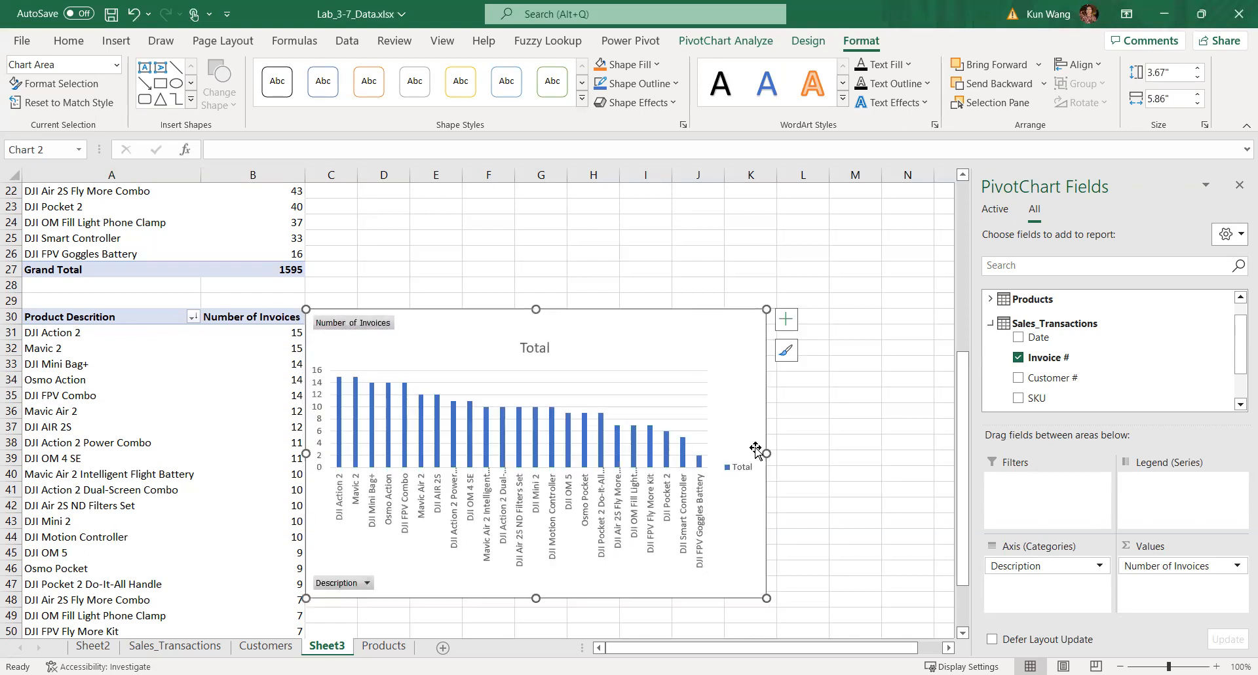
pyautogui.click(786, 319)
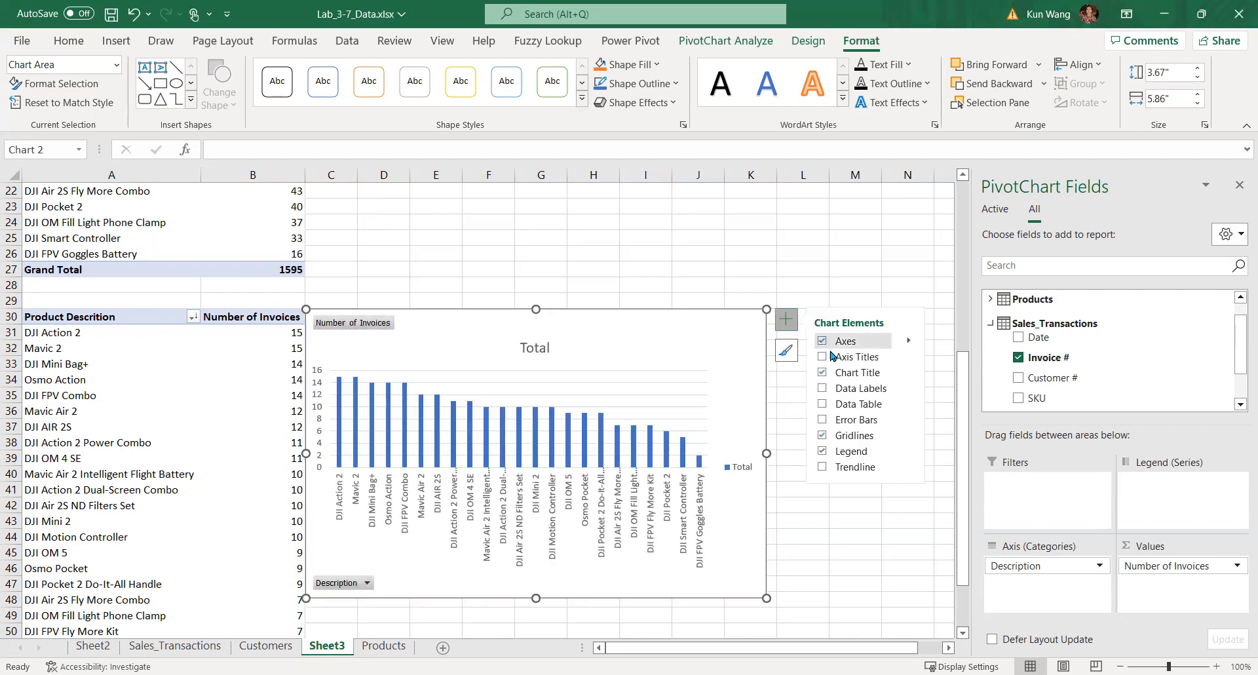
pyautogui.click(823, 389)
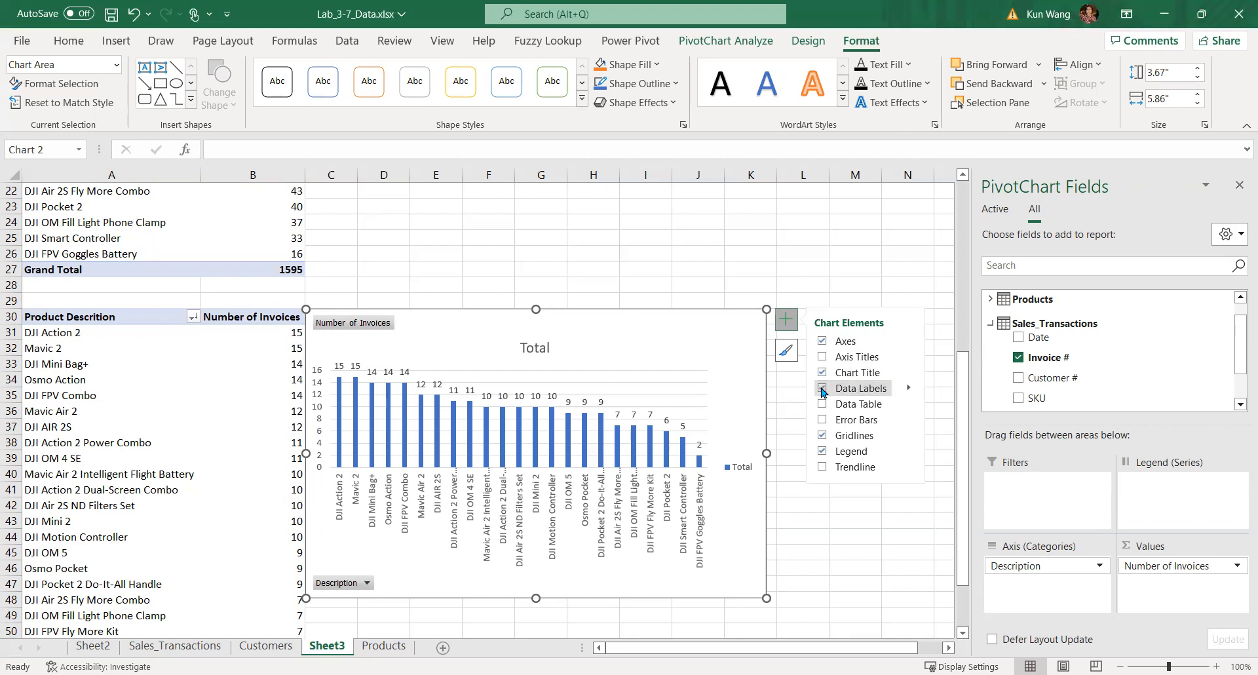
# Retitle the lower PivotChart "Number of Invoices"
pyautogui.click(536, 348)
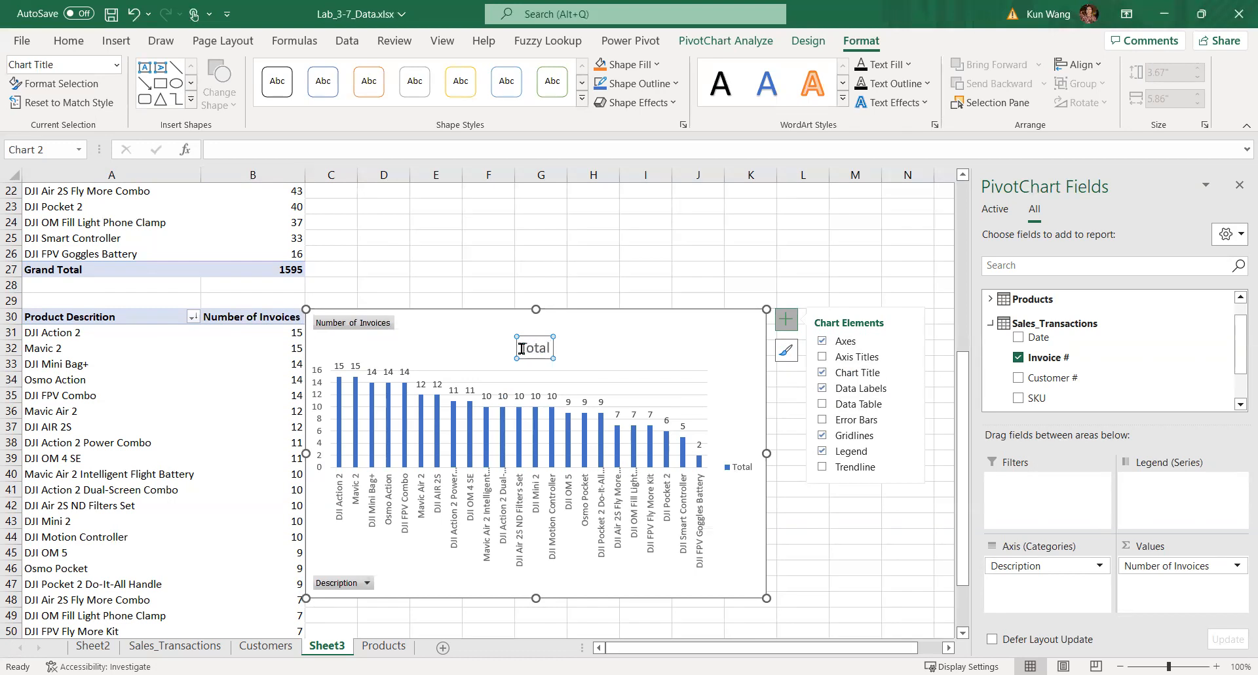
pyautogui.doubleClick(522, 348)
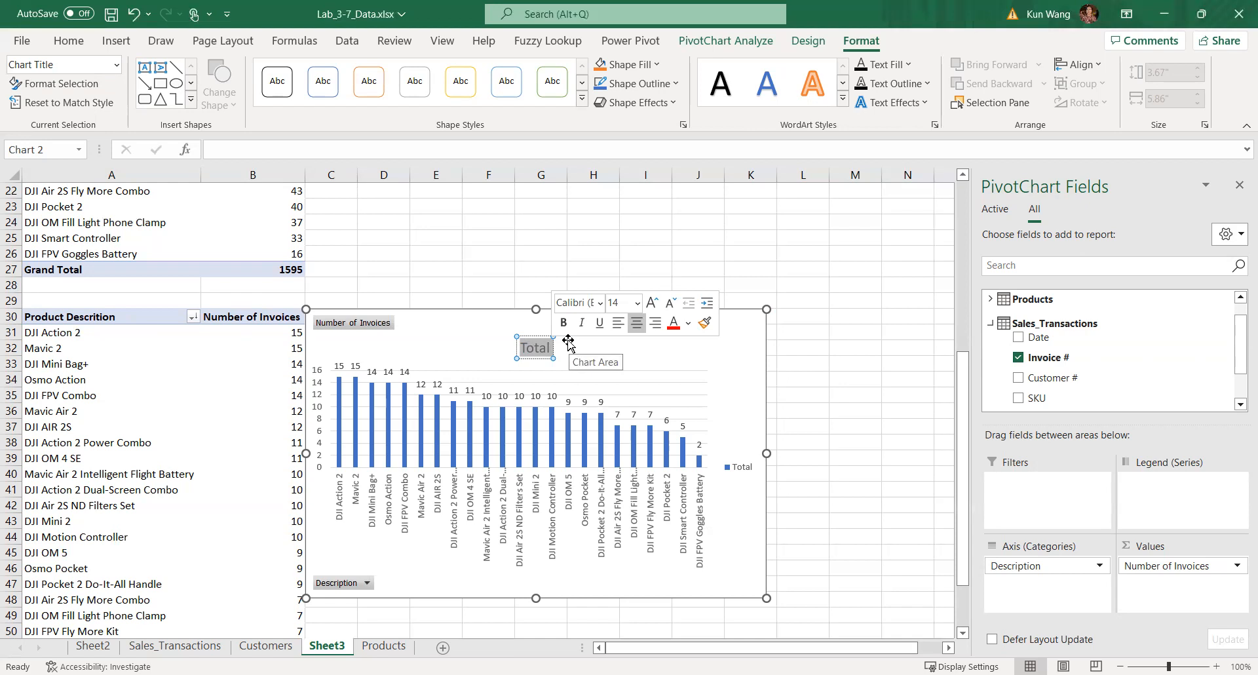
pyautogui.write('Number of')
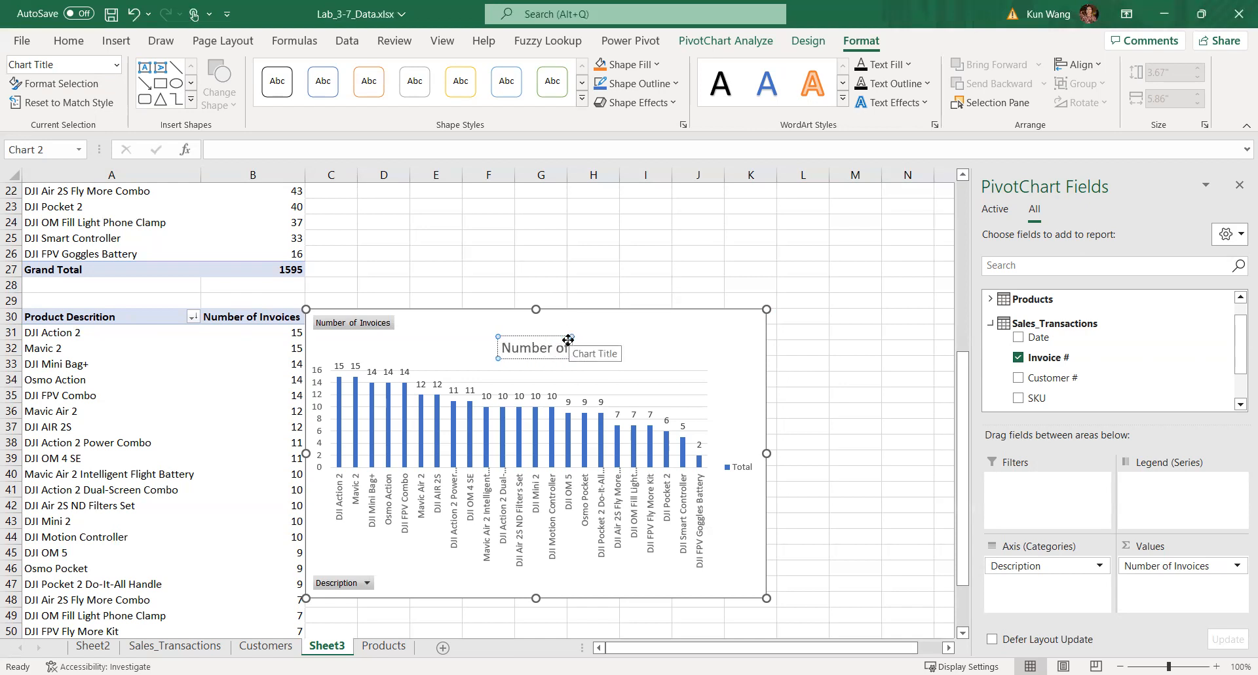
pyautogui.write(' In')
pyautogui.press('BackSpace')
pyautogui.press('BackSpace')
pyautogui.write('iNVOI')
pyautogui.press('BackSpace')
pyautogui.press('BackSpace')
pyautogui.press('BackSpace')
pyautogui.press('BackSpace')
pyautogui.press('BackSpace')
pyautogui.write('Invocies')
pyautogui.press('BackSpace')
pyautogui.press('BackSpace')
pyautogui.press('BackSpace')
pyautogui.press('BackSpace')
pyautogui.write('ices')
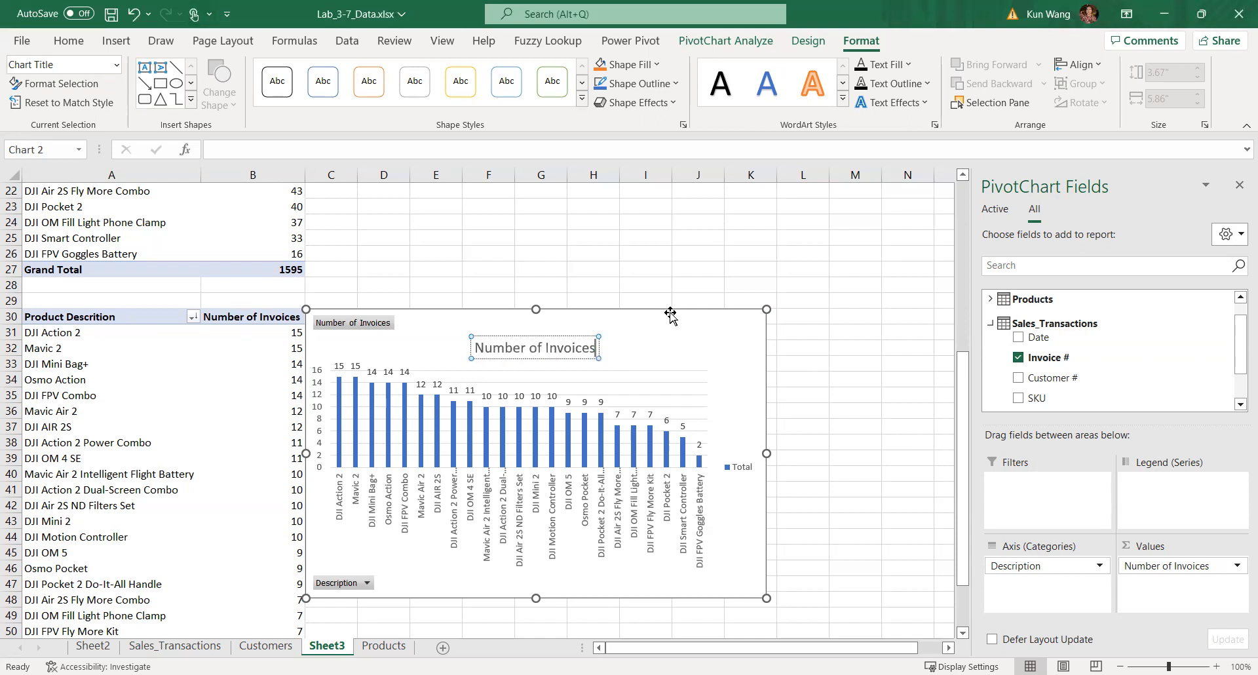
# Hide all field buttons on the Number of Invoices PivotChart
pyautogui.click(341, 336)
pyautogui.rightClick(342, 325)
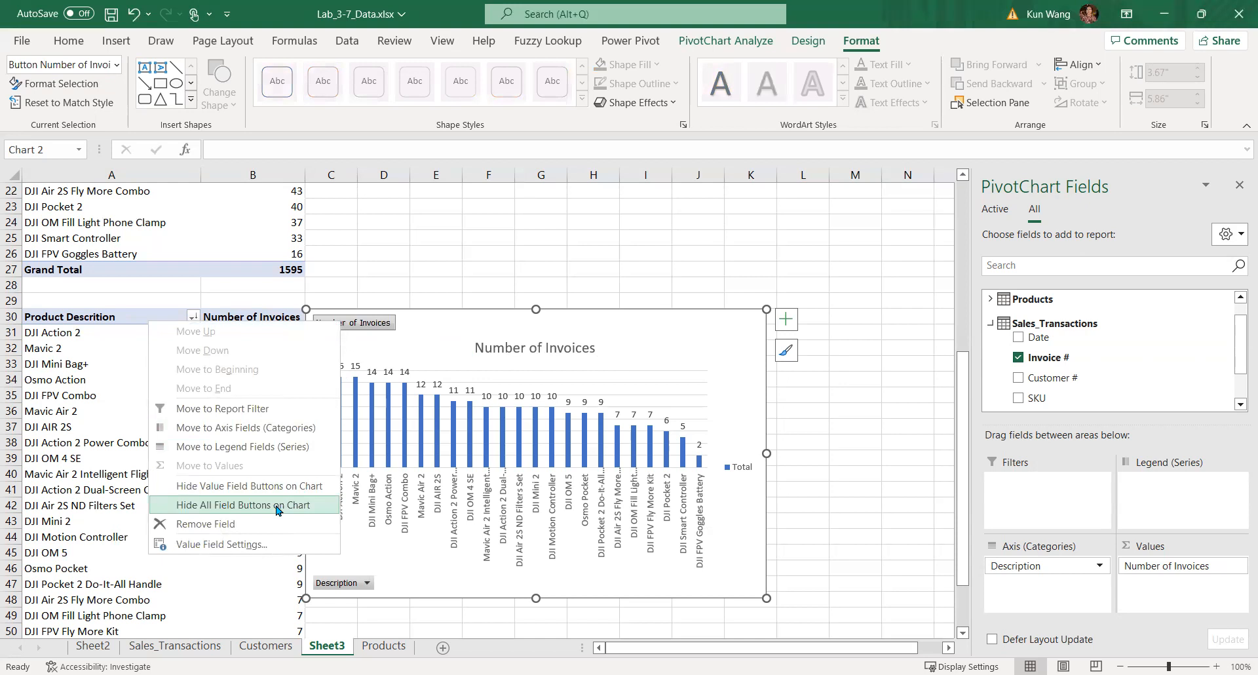
pyautogui.click(278, 505)
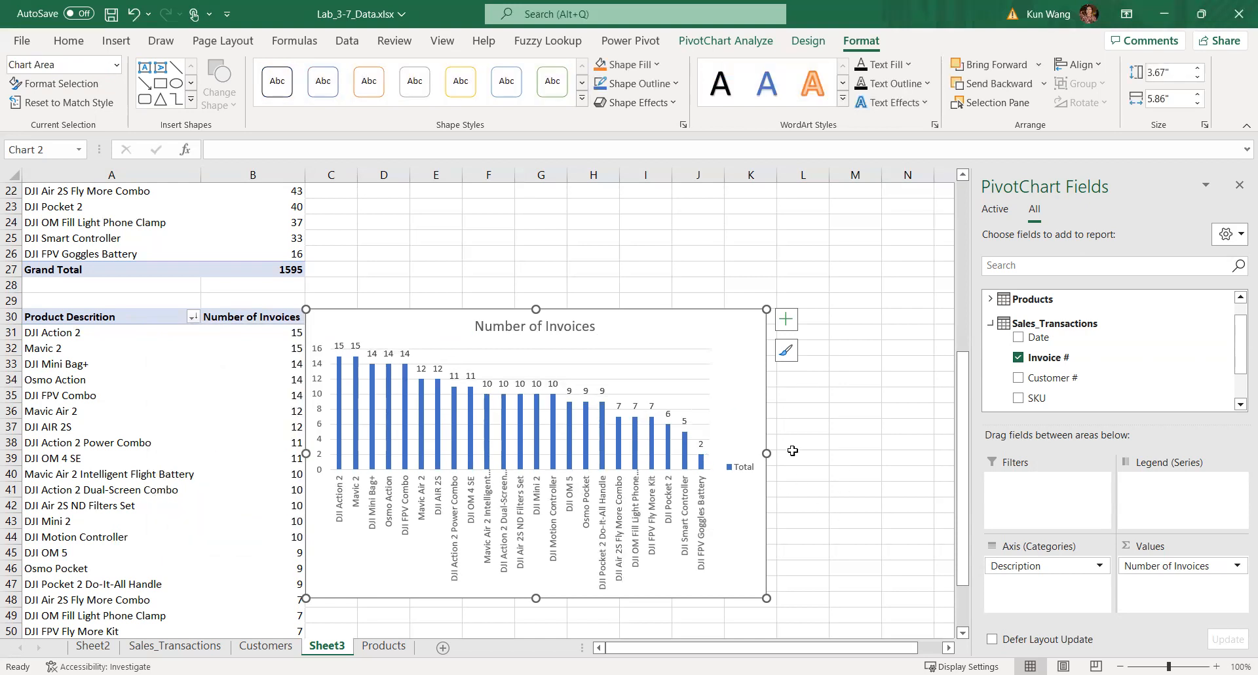
# Copy the entire Number of Invoices PivotTable, including its Grand Total row, and paste the copy at A57
pyautogui.scroll(6, 800, 456)
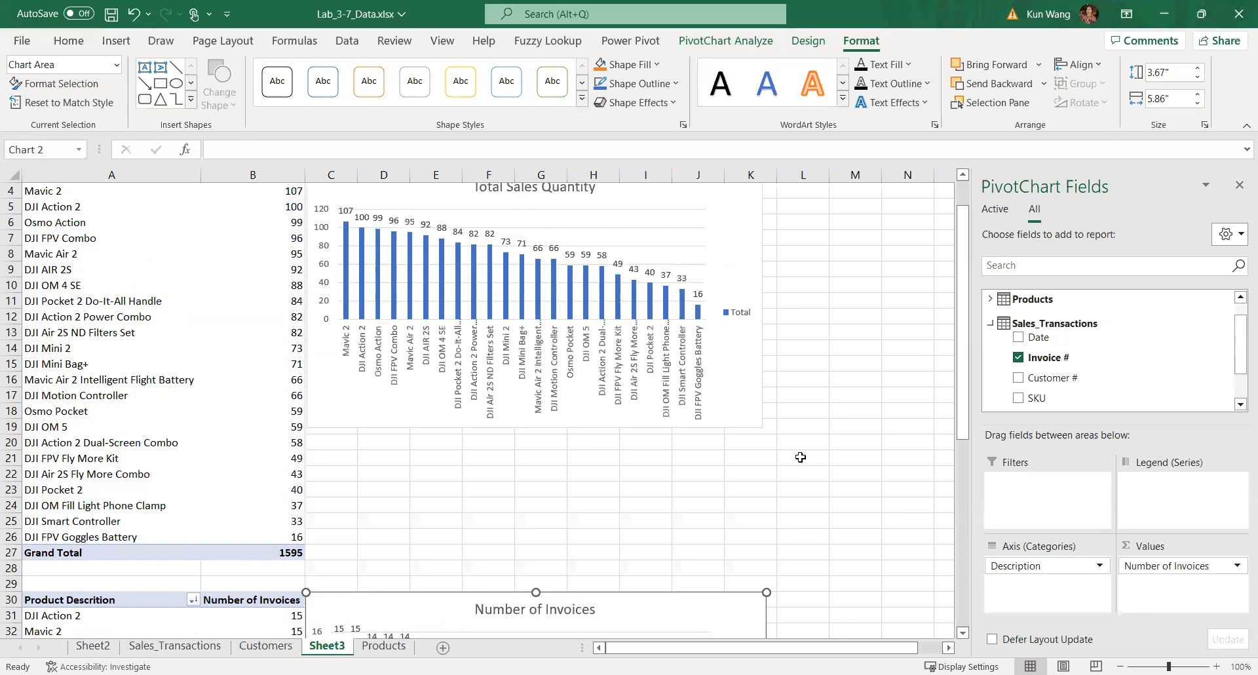
pyautogui.scroll(-13, 800, 456)
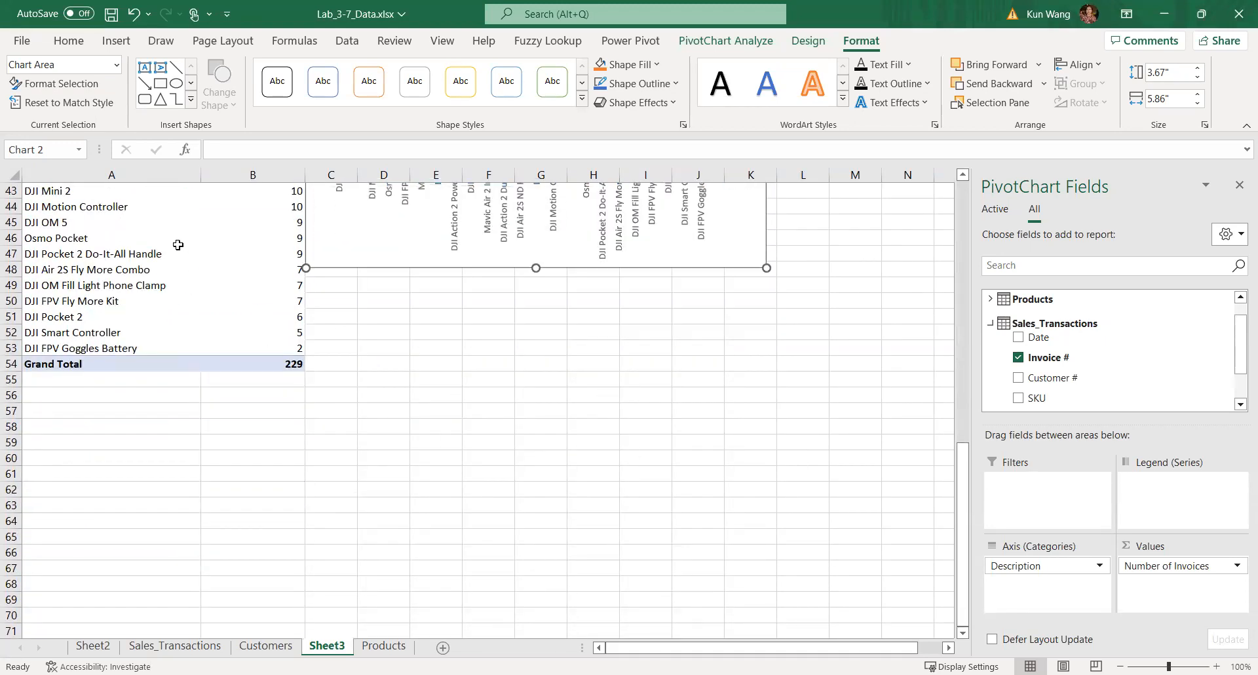
pyautogui.click(177, 244)
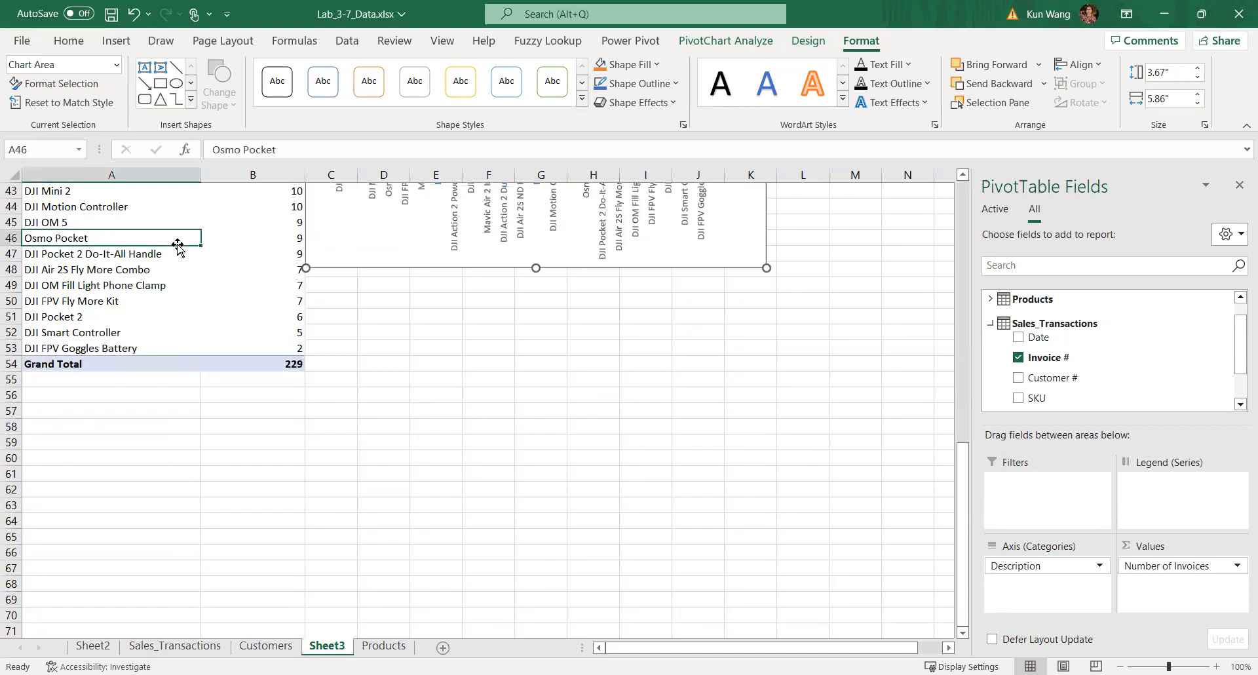
pyautogui.click(62, 412)
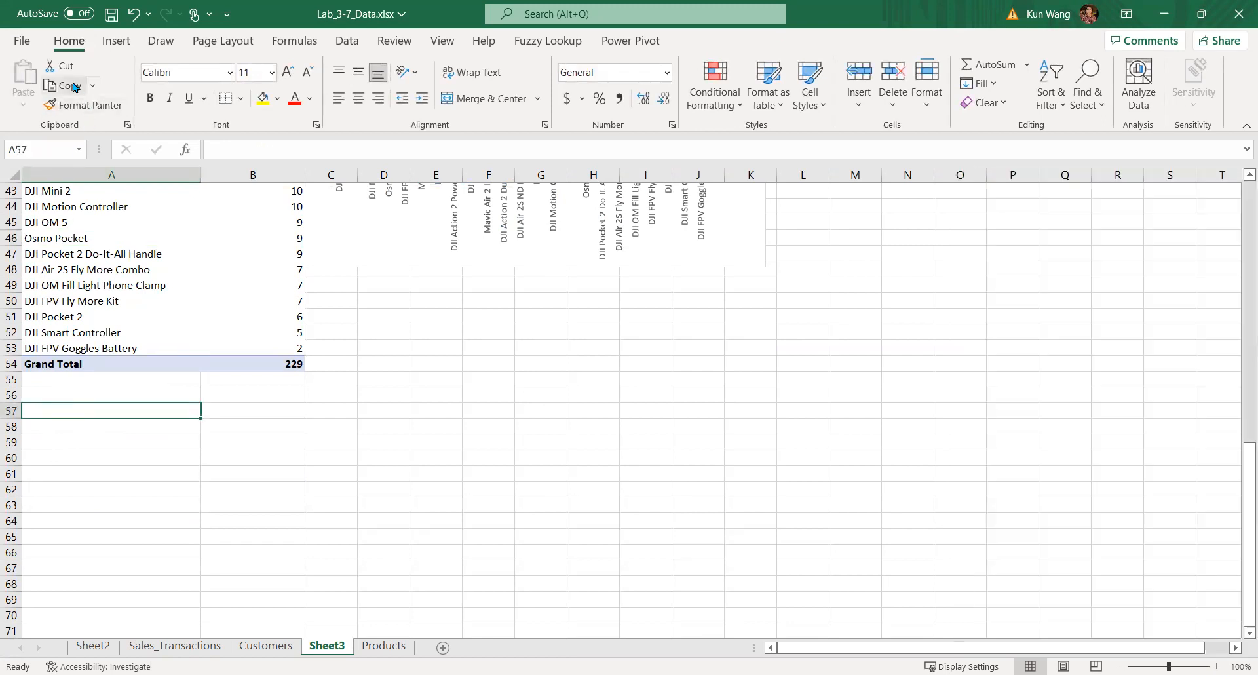
pyautogui.scroll(5, 156, 476)
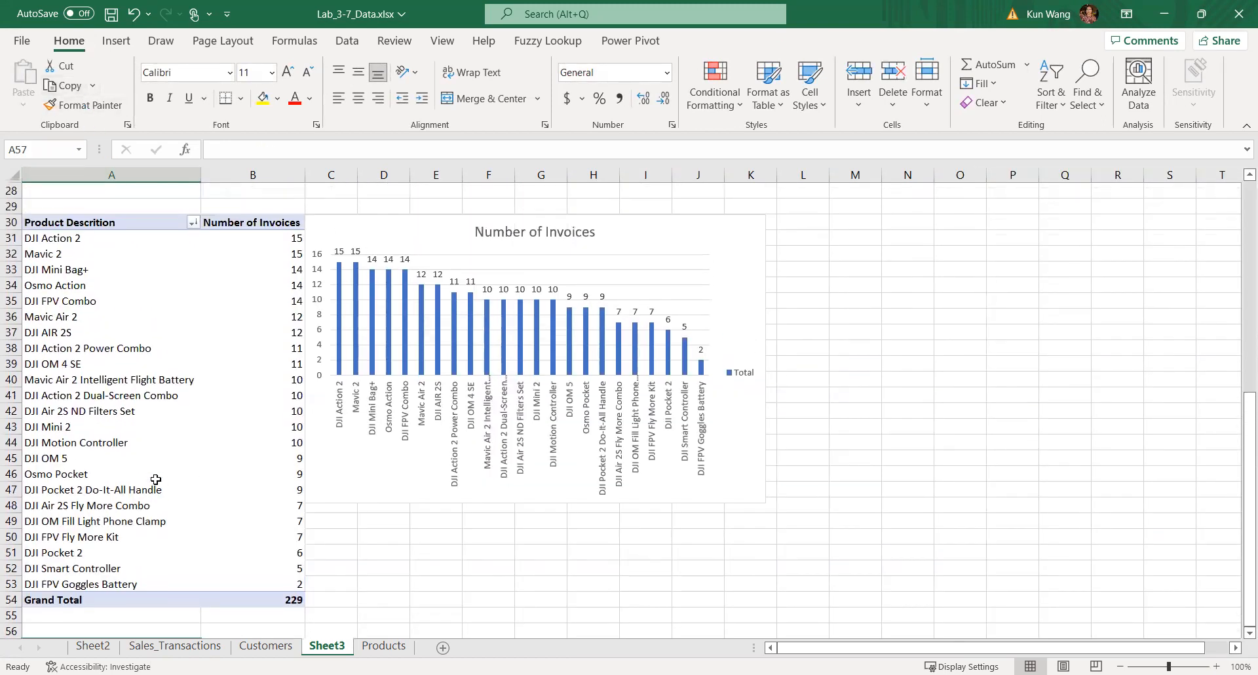
pyautogui.moveTo(46, 223); pyautogui.dragTo(241, 589)
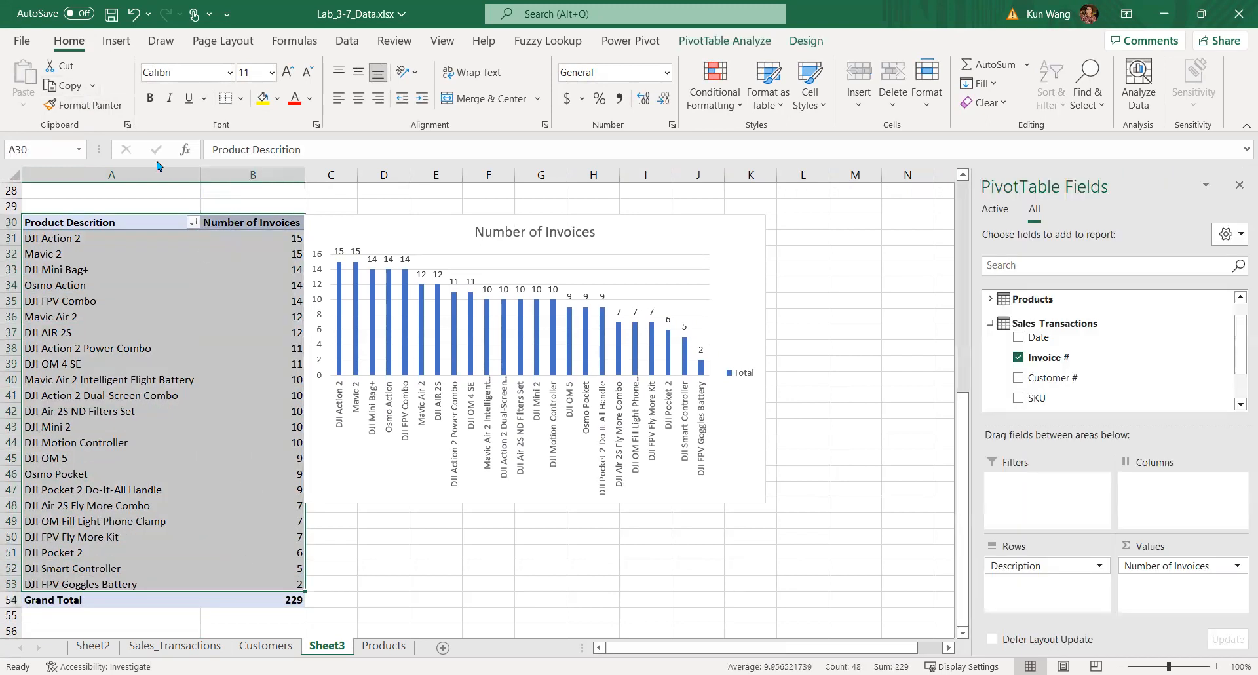
pyautogui.click(342, 553)
pyautogui.moveTo(72, 222); pyautogui.dragTo(281, 595)
pyautogui.click(60, 85)
pyautogui.scroll(-4, 171, 481)
pyautogui.click(42, 463)
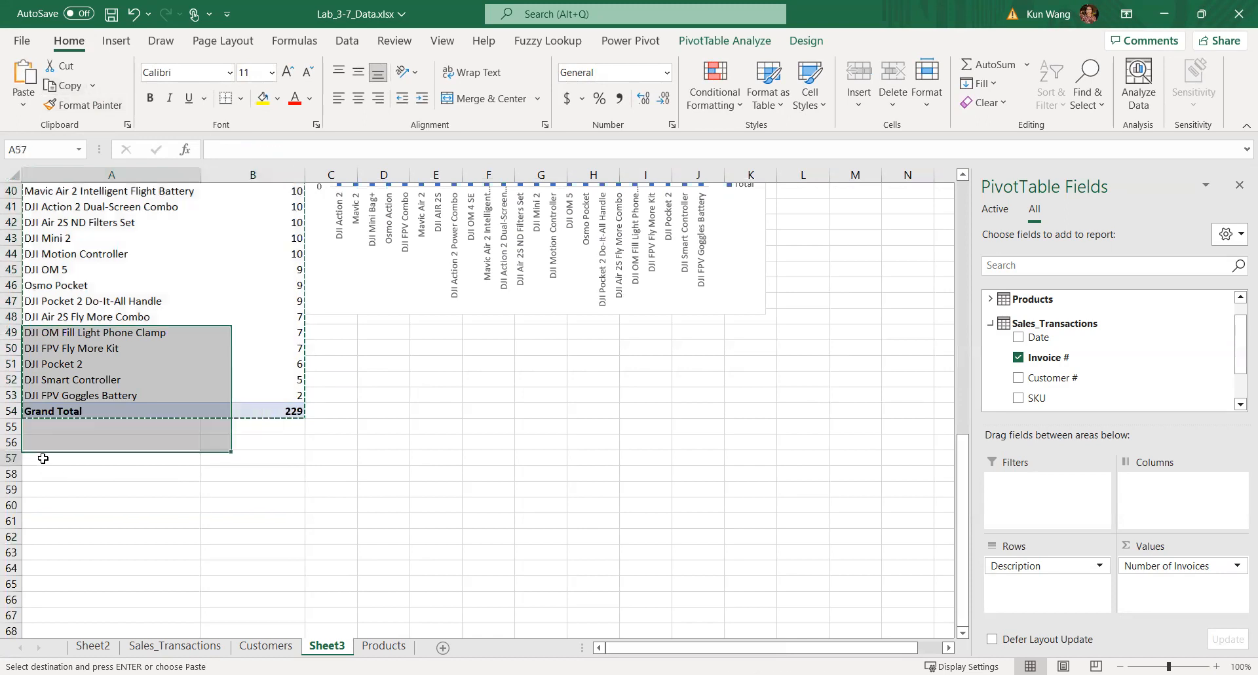
pyautogui.click(29, 80)
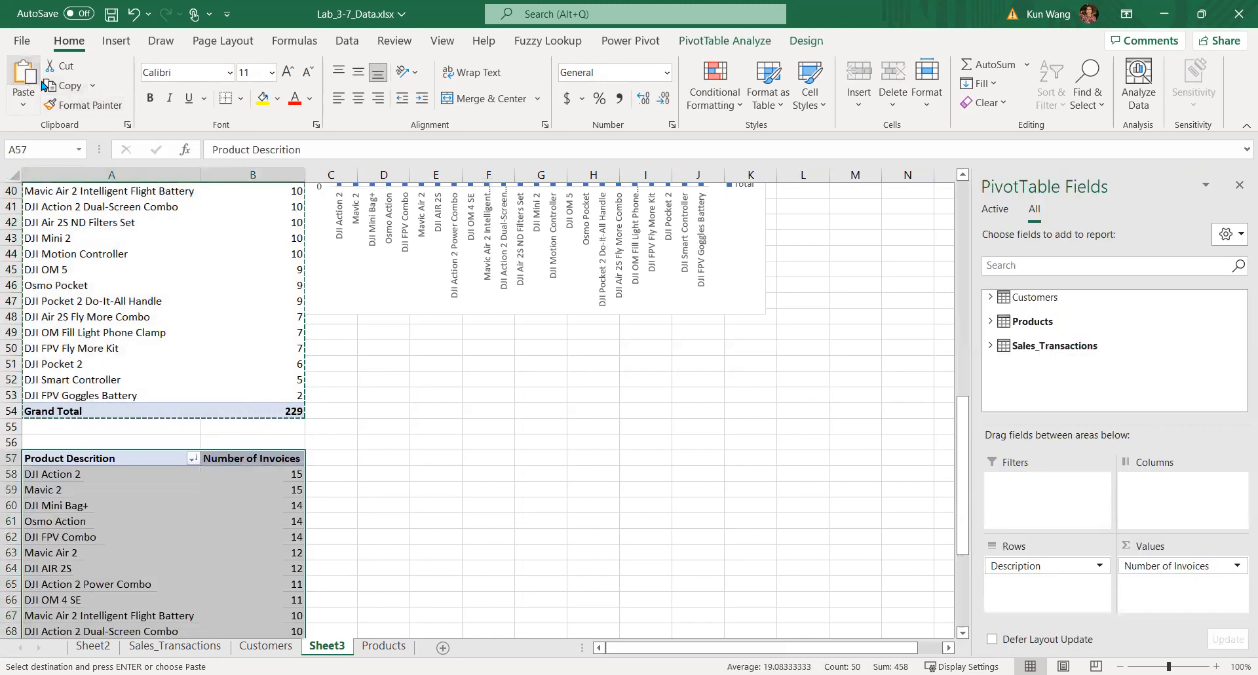
# In the pasted PivotTable, replace Description with Date in the rows and add the sum of Quantity Sold to the values
pyautogui.click(144, 585)
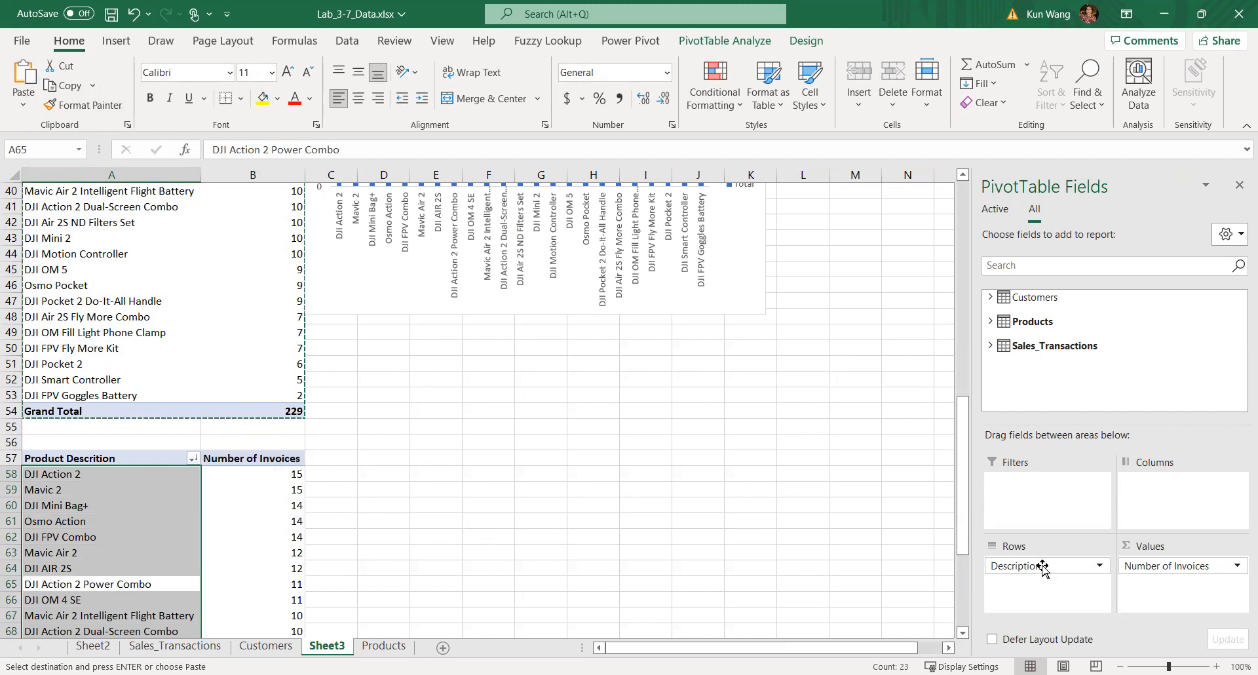
pyautogui.moveTo(1041, 568); pyautogui.dragTo(845, 581)
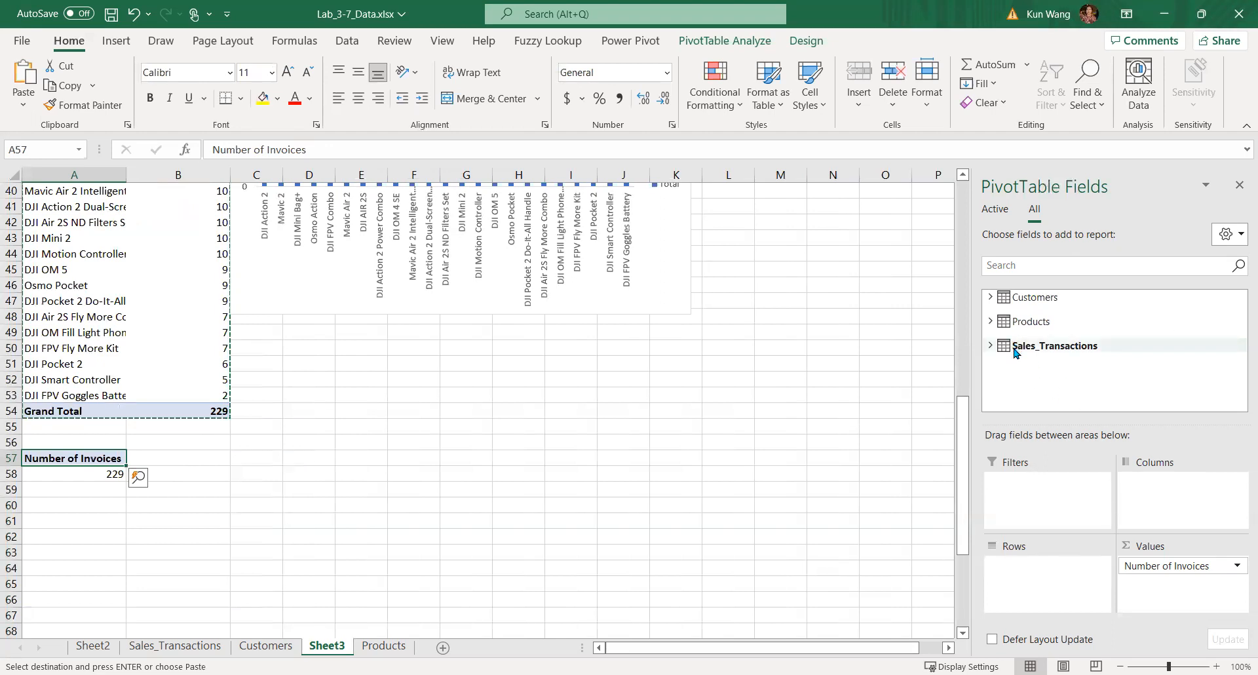
pyautogui.click(990, 346)
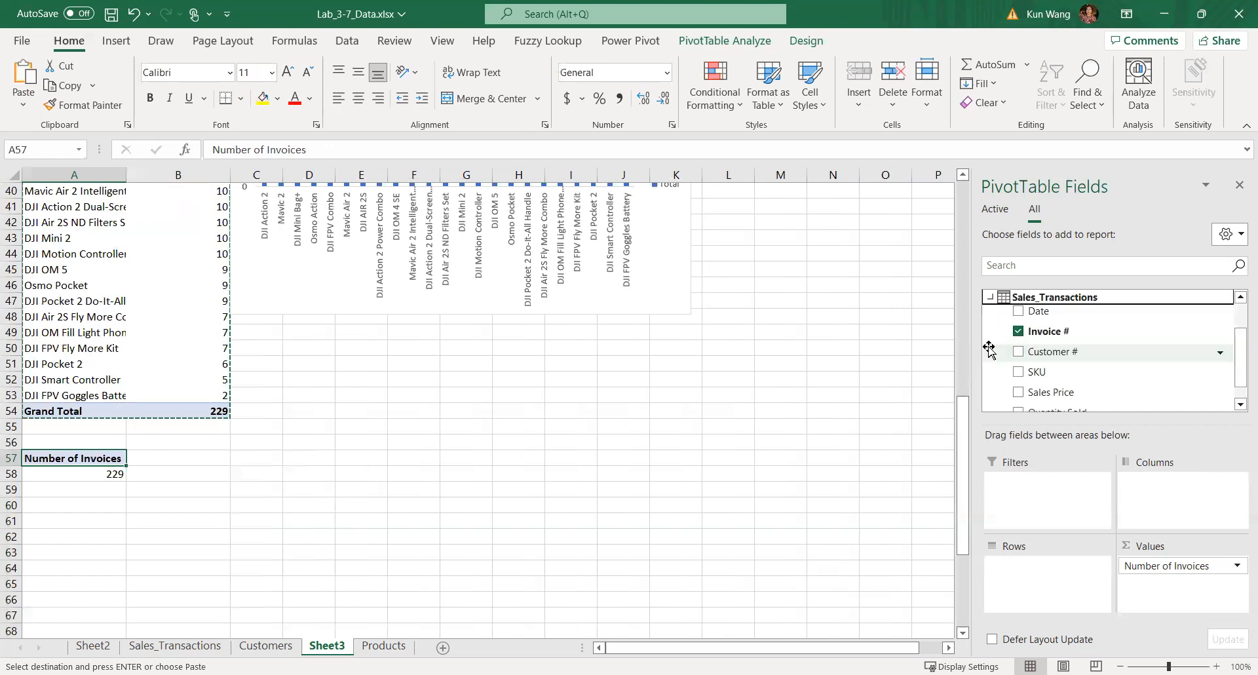
pyautogui.moveTo(1036, 313); pyautogui.dragTo(1032, 565)
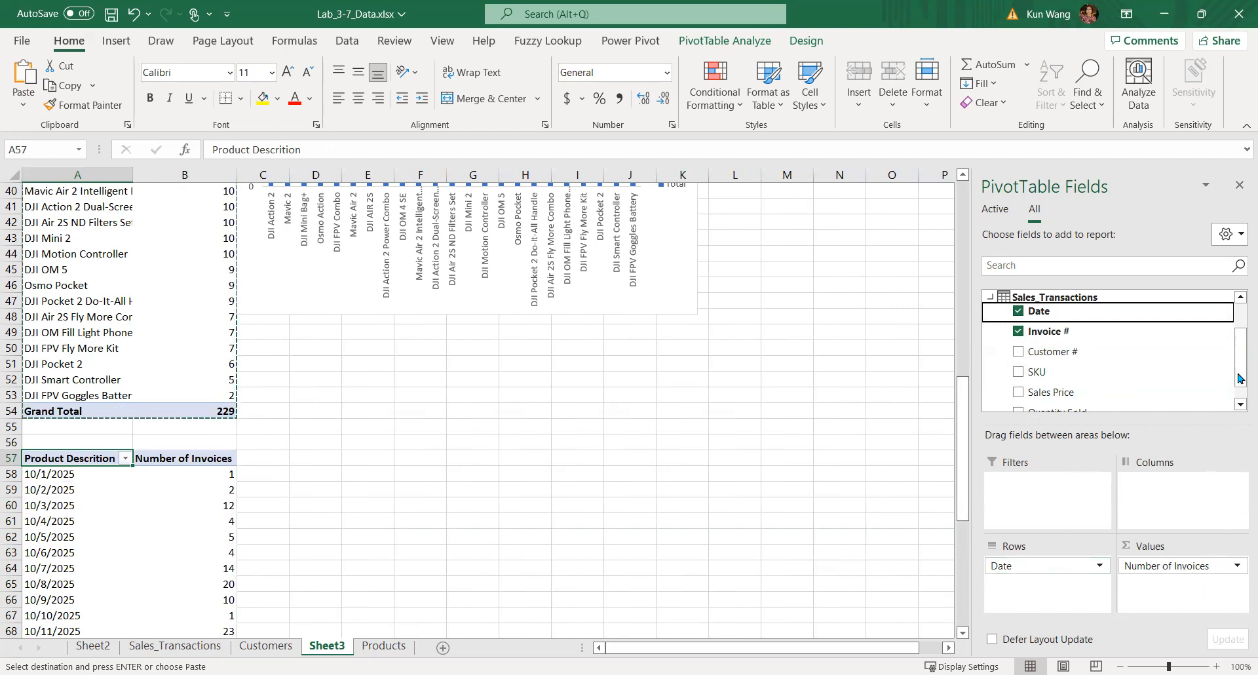
pyautogui.moveTo(1240, 357); pyautogui.dragTo(1240, 377)
pyautogui.moveTo(1077, 391); pyautogui.dragTo(1152, 593)
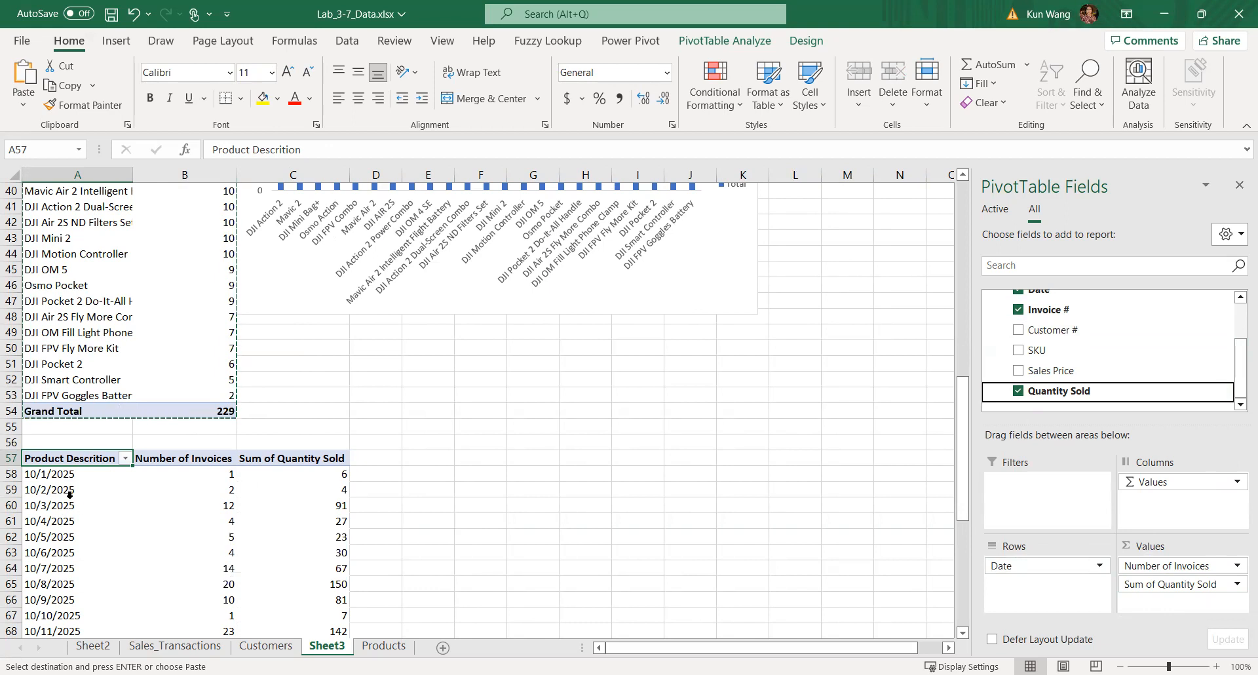
# Insert a Line PivotChart from the PivotTable of invoices and quantity sold by date
pyautogui.scroll(-10, 65, 510)
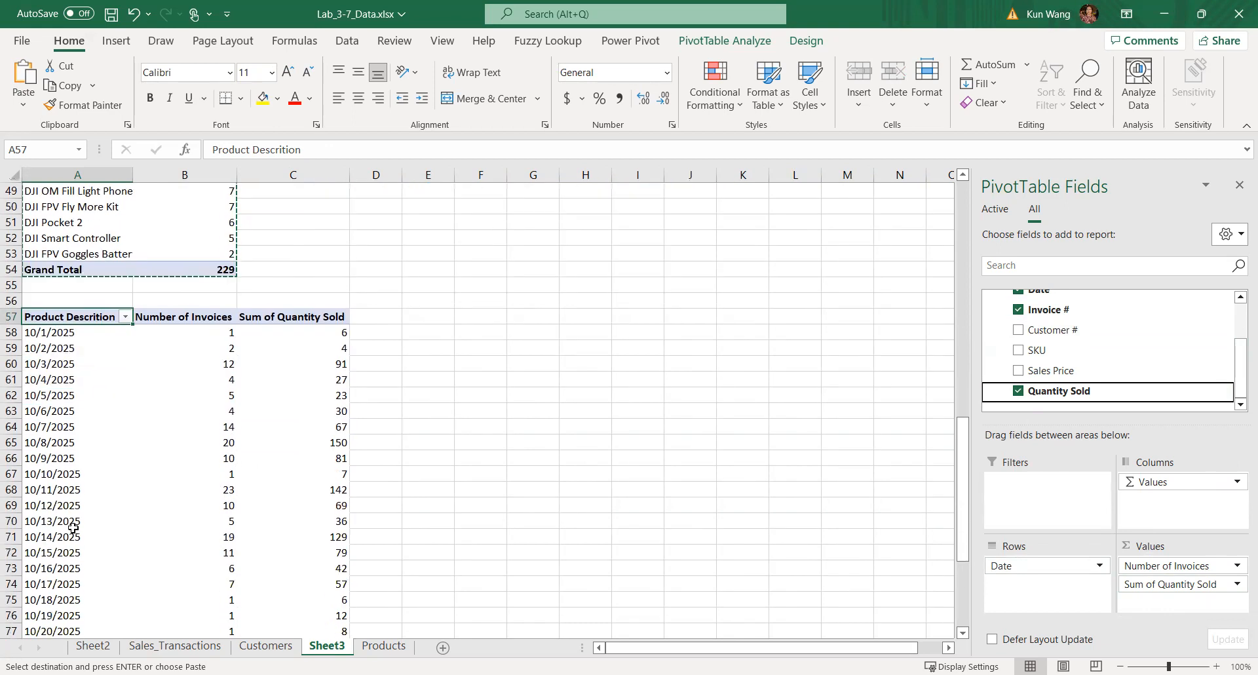
pyautogui.scroll(8, 72, 525)
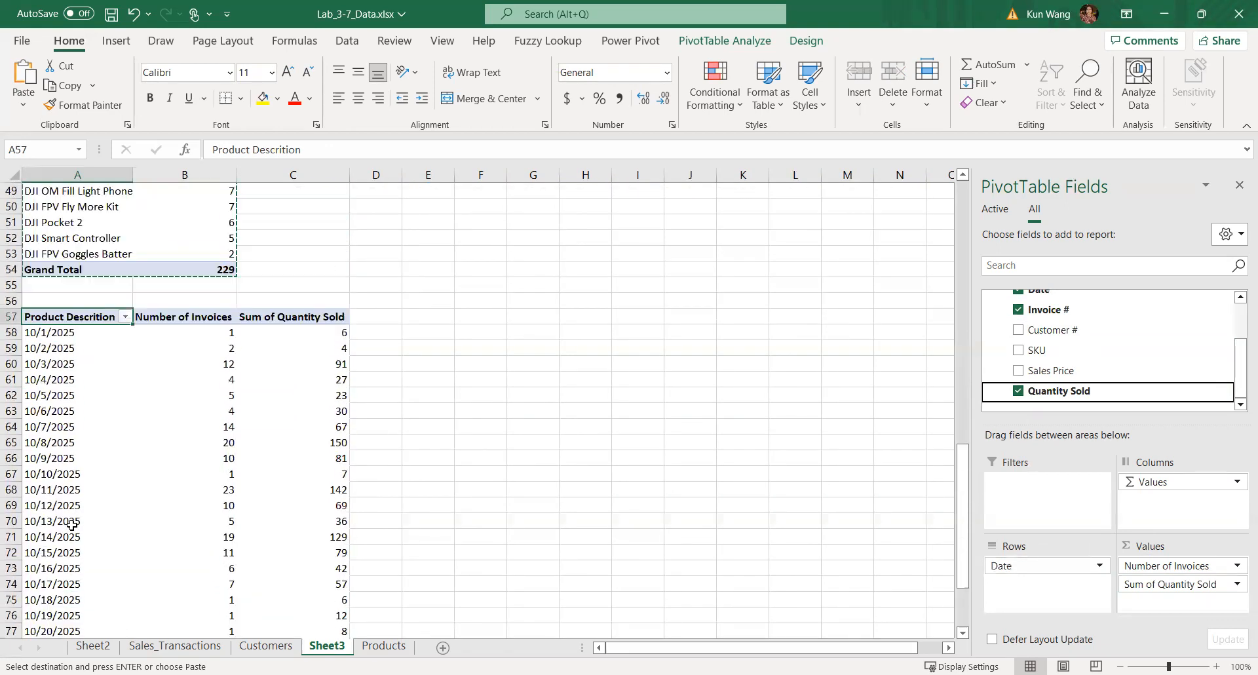
pyautogui.click(62, 430)
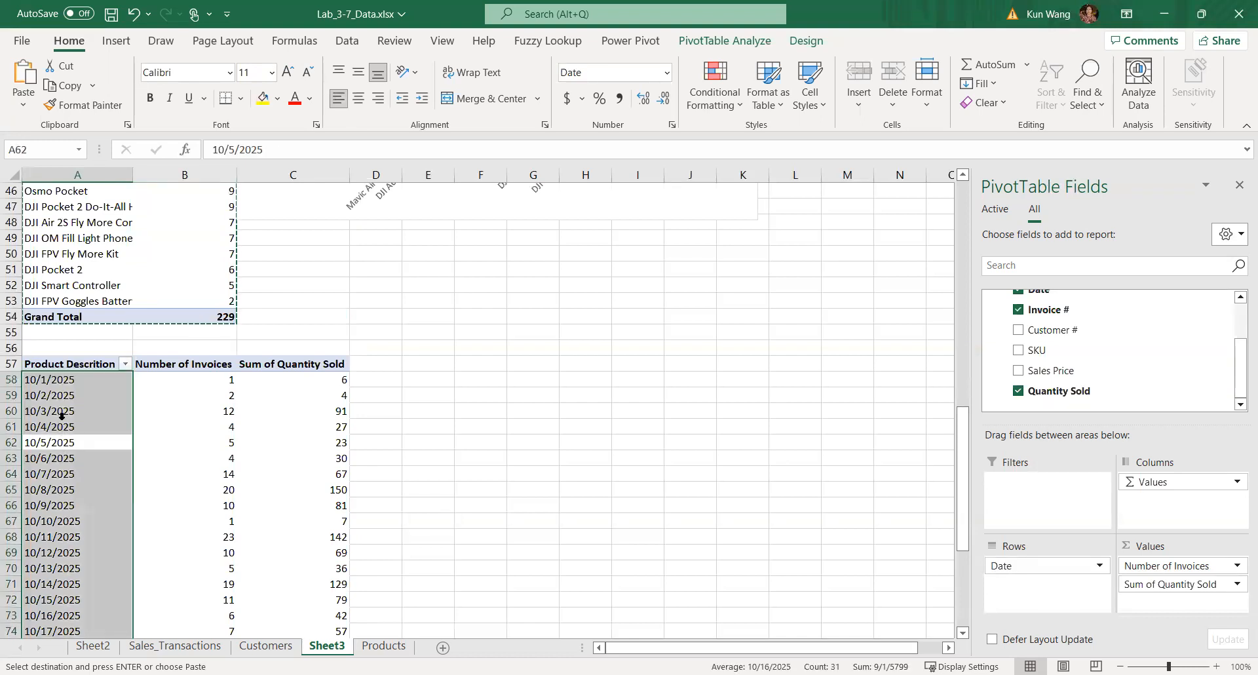
pyautogui.click(61, 412)
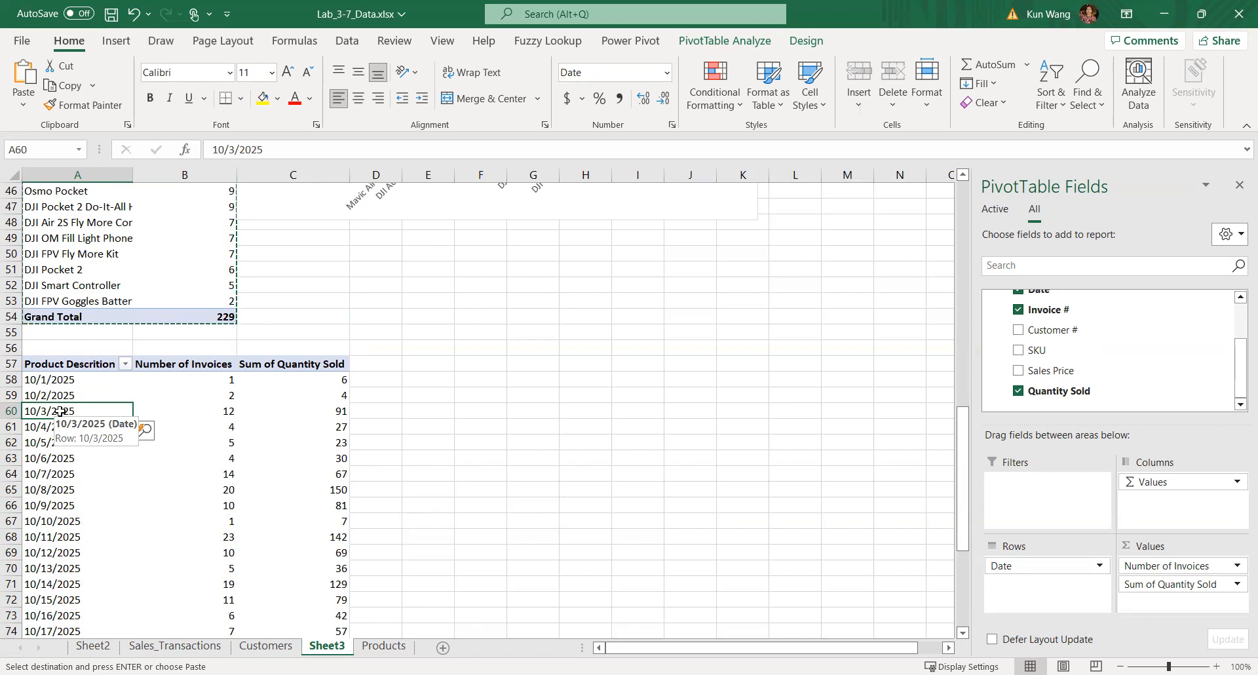
pyautogui.click(726, 42)
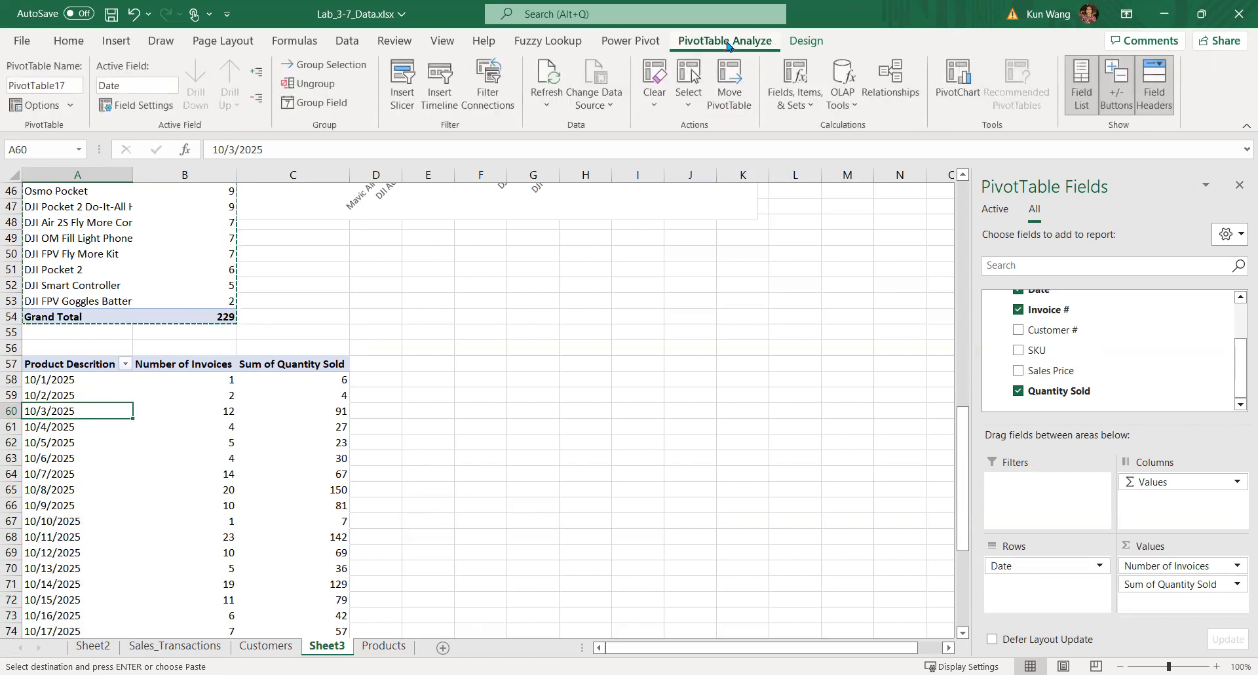
pyautogui.click(963, 79)
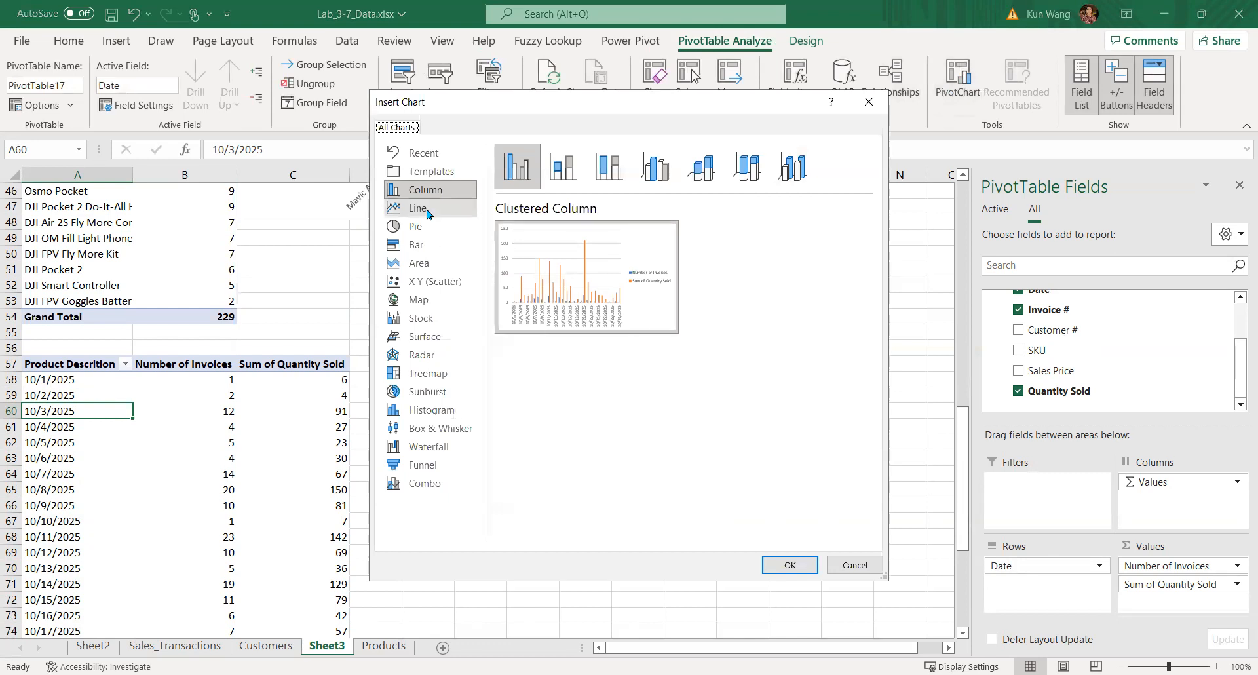
pyautogui.click(427, 214)
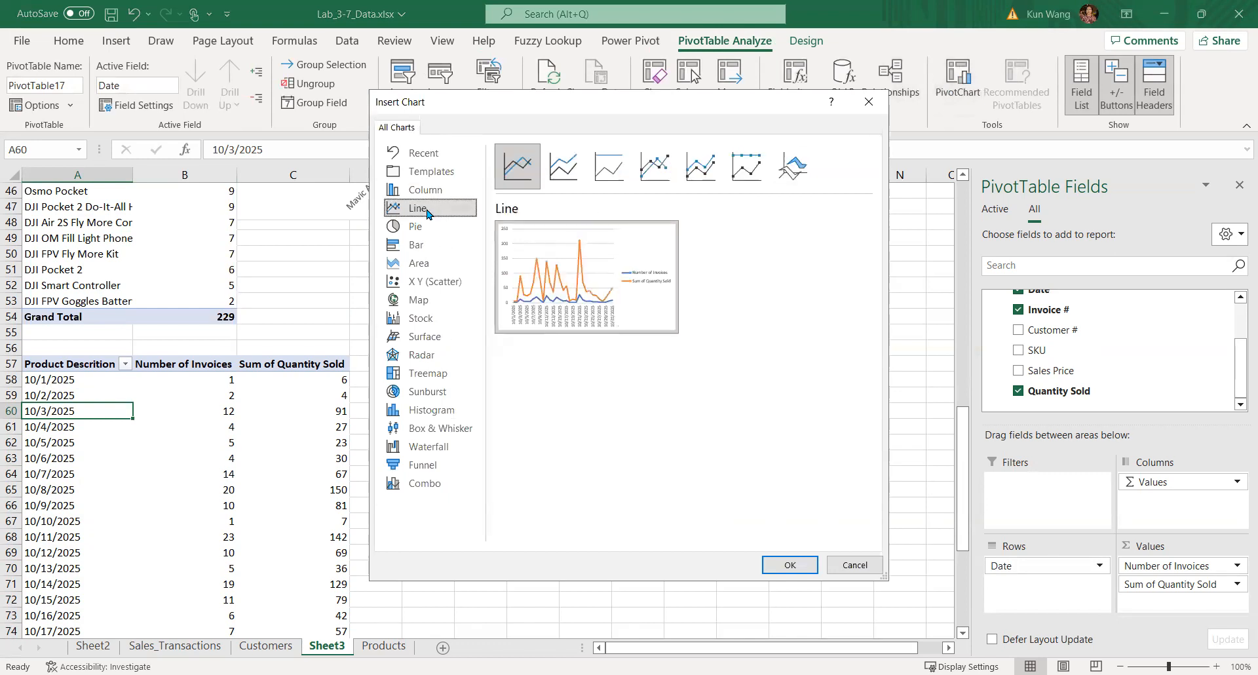
pyautogui.click(786, 566)
pyautogui.moveTo(416, 335); pyautogui.dragTo(571, 362)
pyautogui.moveTo(601, 313); pyautogui.dragTo(660, 384)
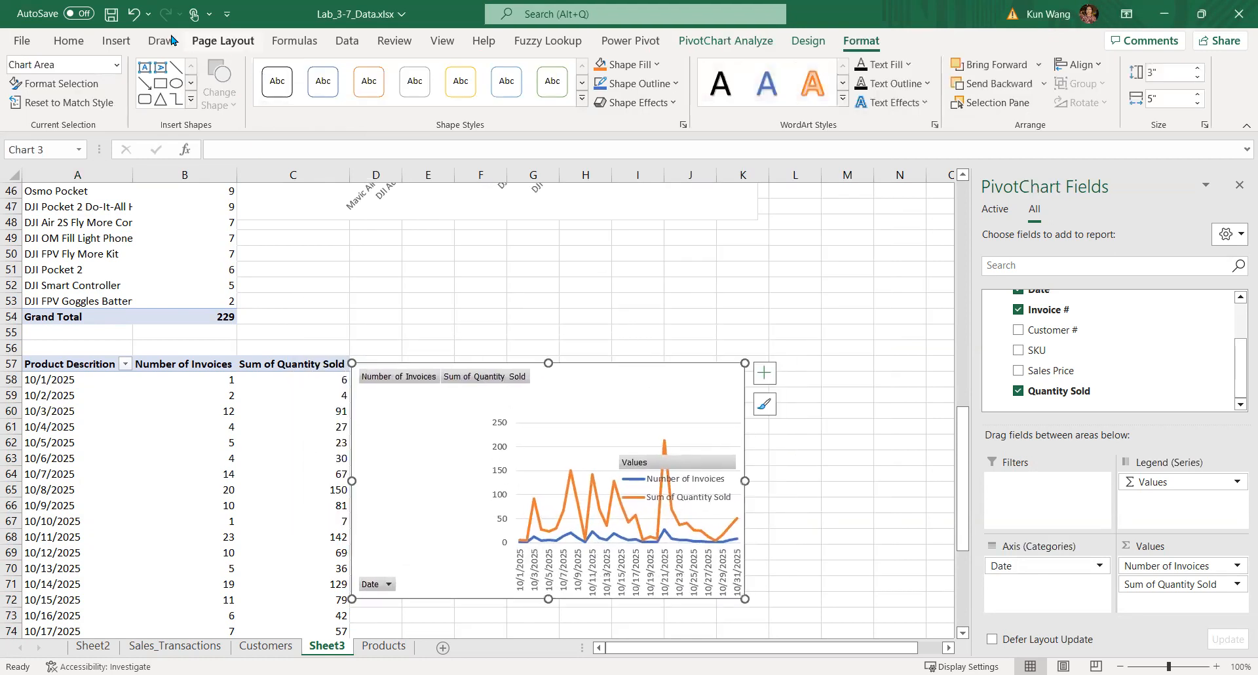
pyautogui.click(133, 15)
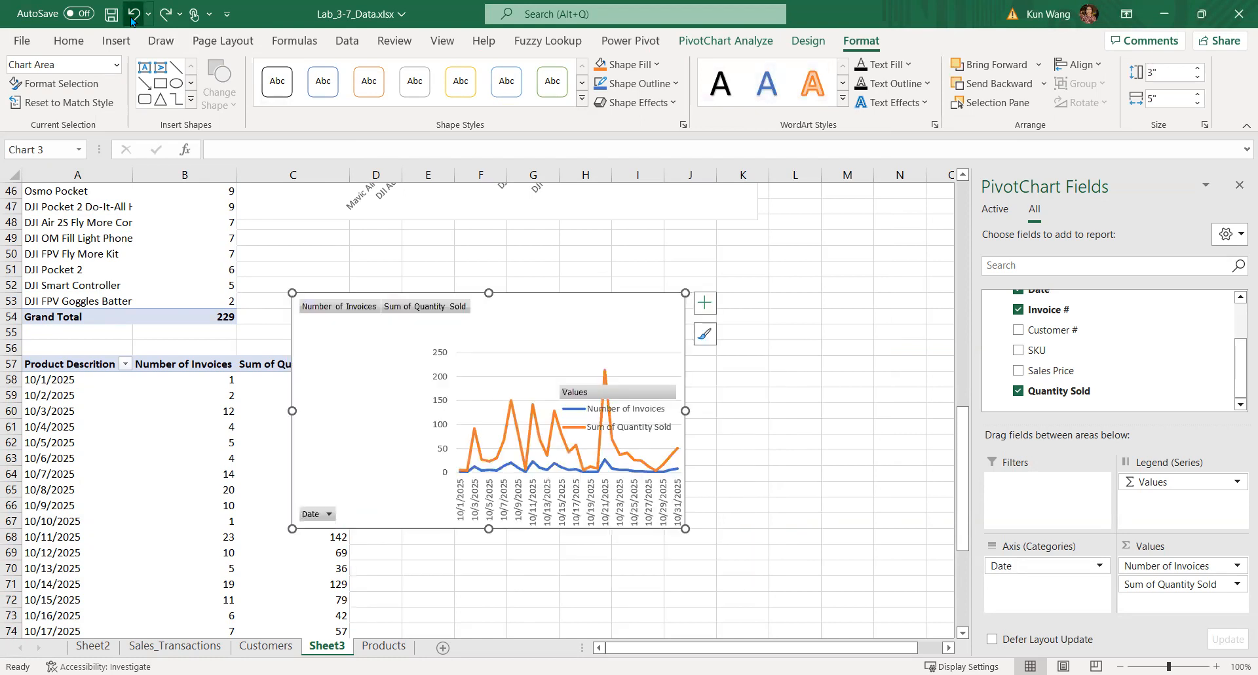
pyautogui.click(133, 14)
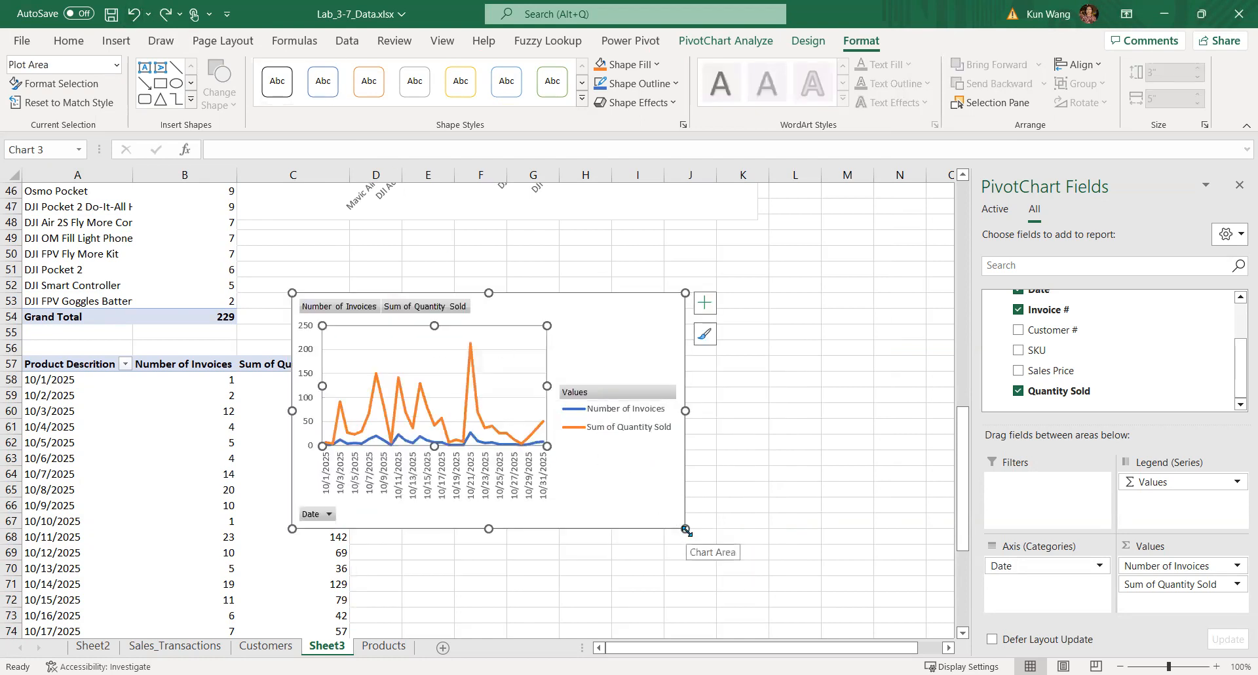
# Enlarge the line PivotChart to about 3.73" high by 5.98" wide and place it beside the date PivotTable
pyautogui.moveTo(685, 528); pyautogui.dragTo(762, 585)
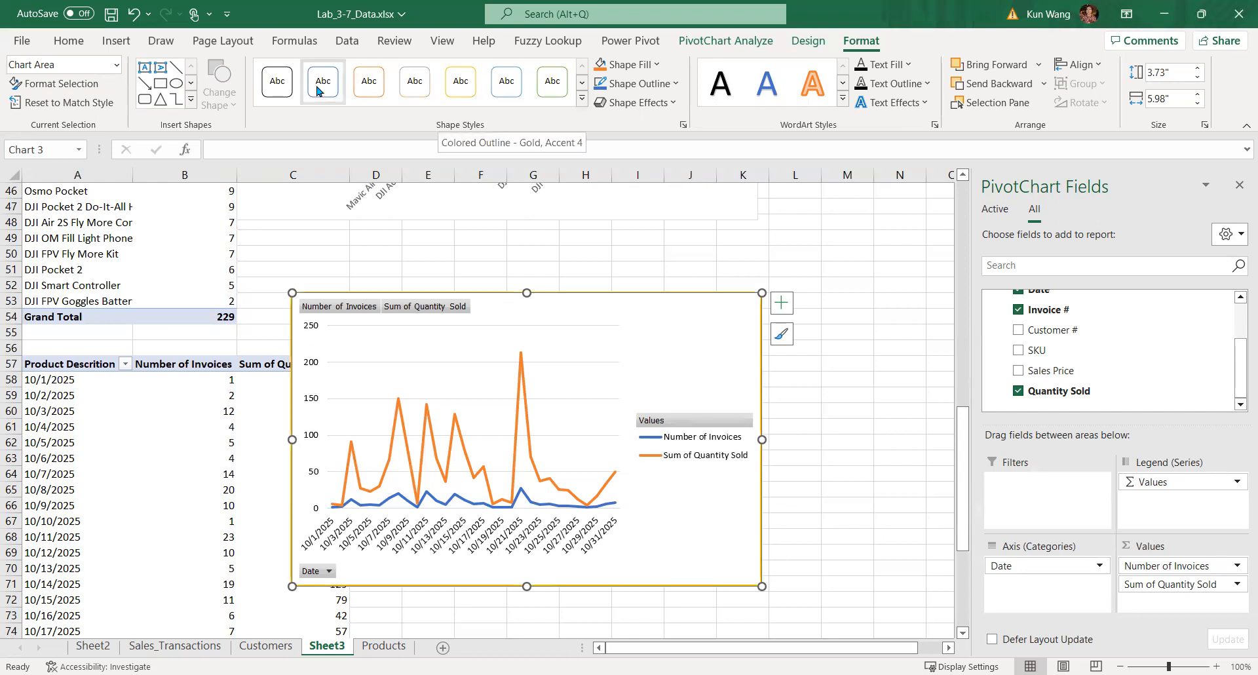
pyautogui.moveTo(509, 304); pyautogui.dragTo(586, 362)
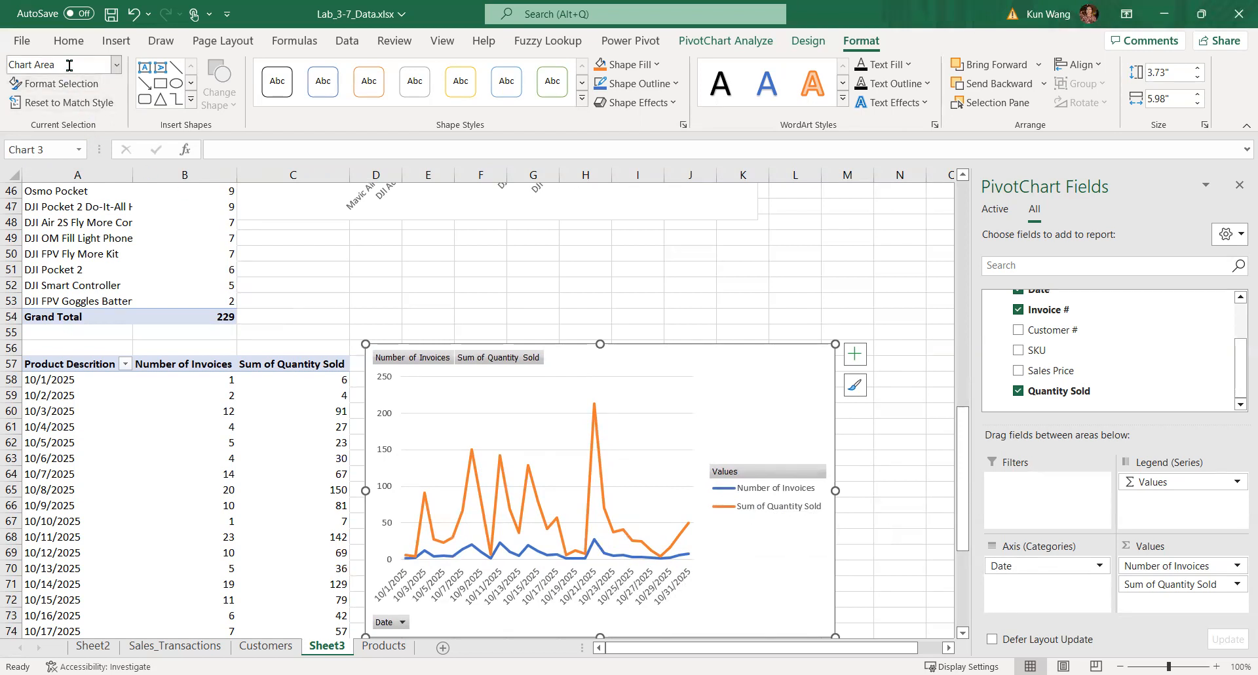
pyautogui.click(117, 66)
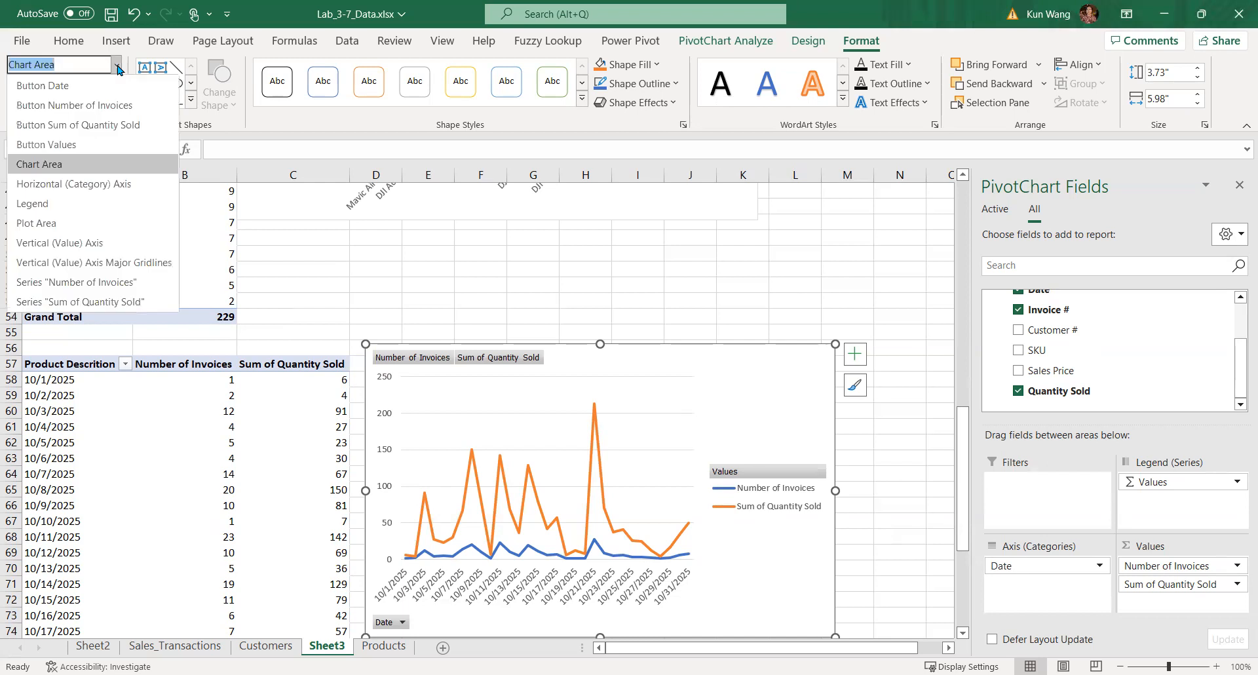
pyautogui.click(37, 205)
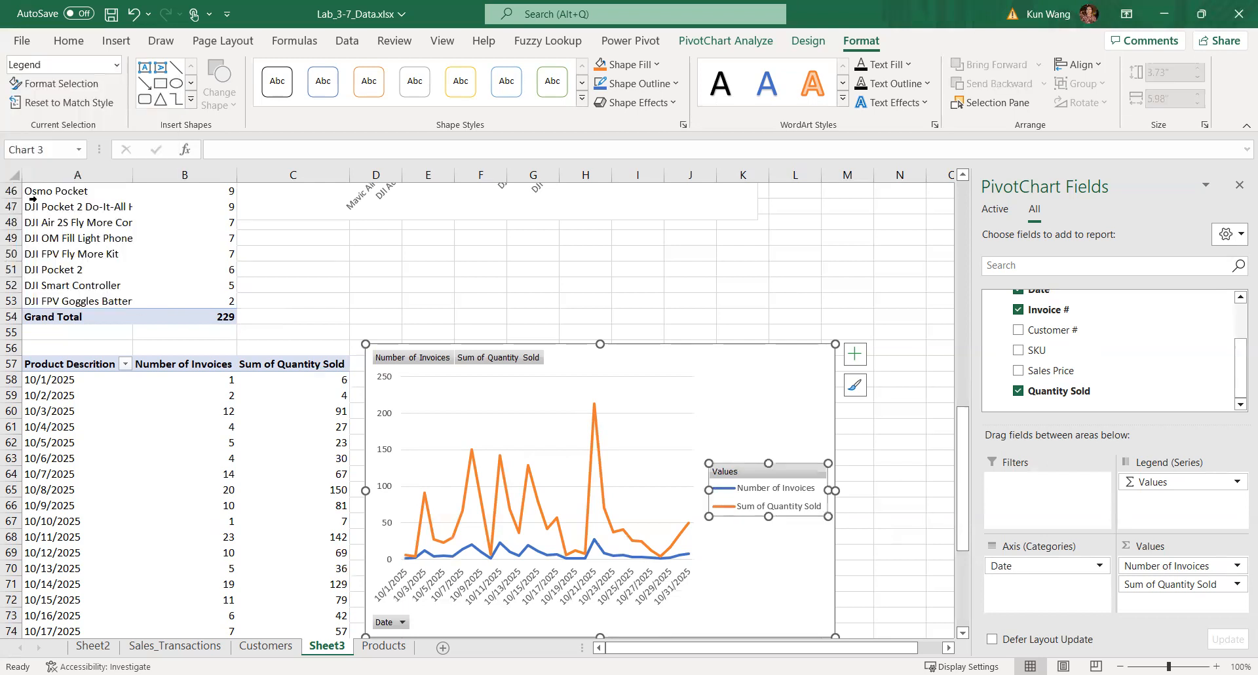
pyautogui.click(758, 471)
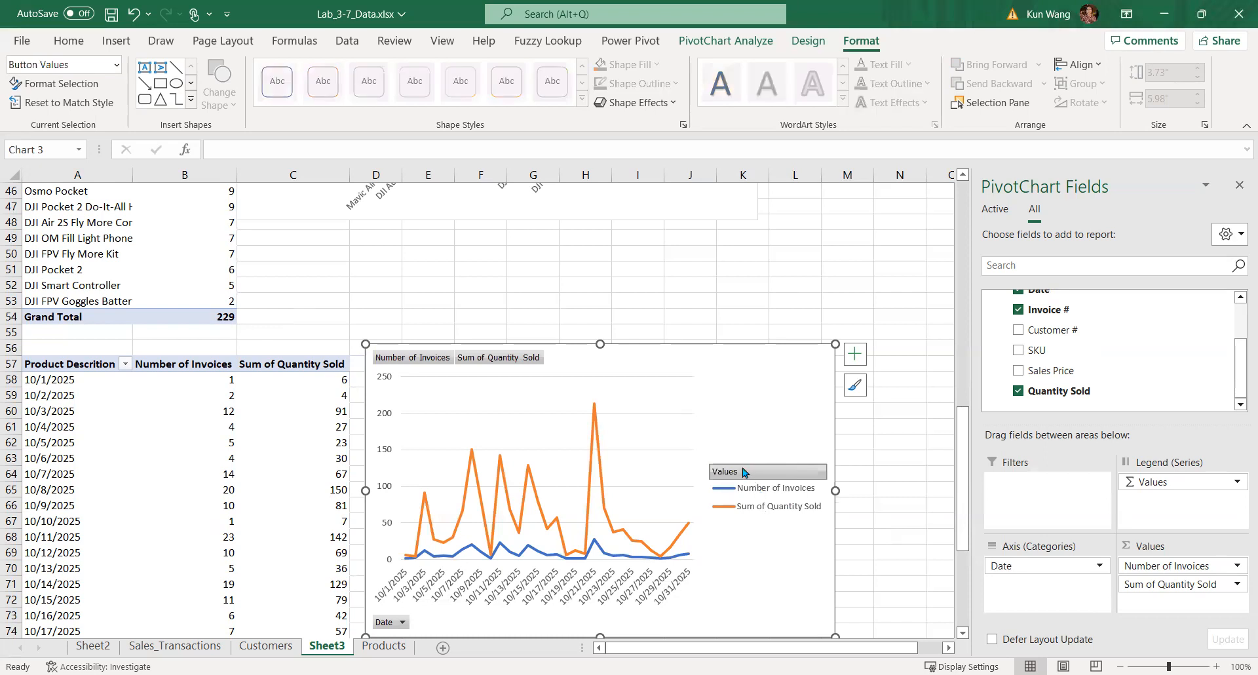
pyautogui.click(760, 506)
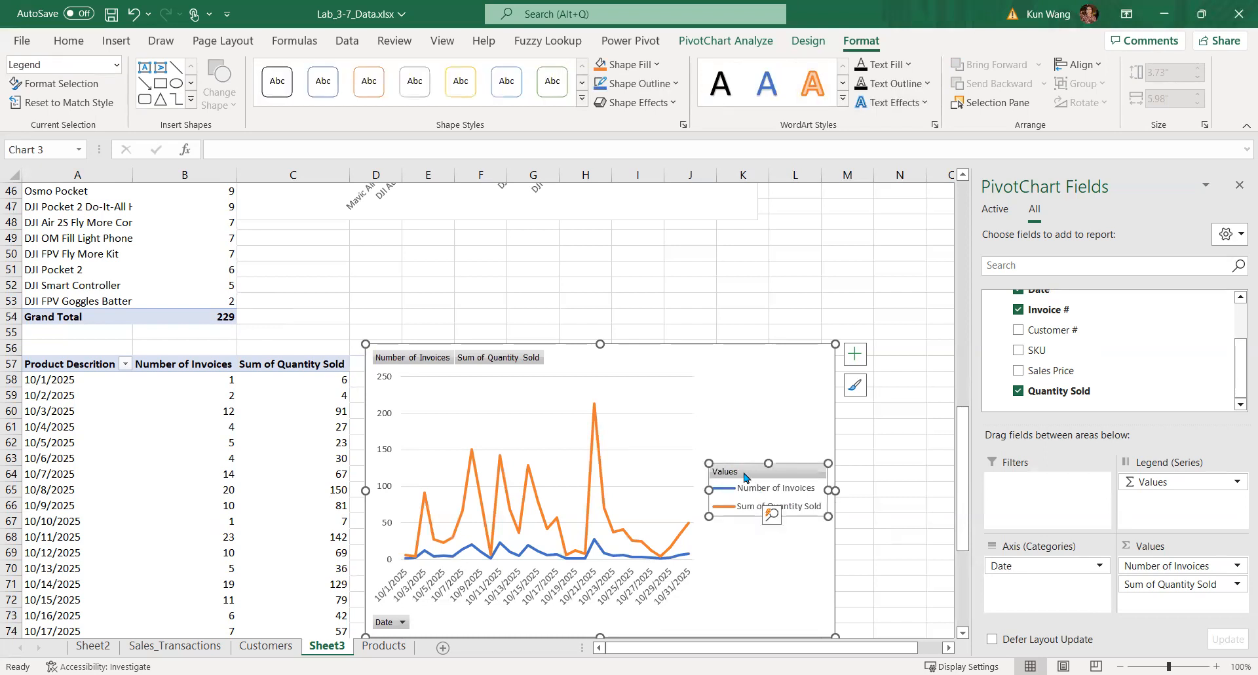
pyautogui.click(742, 514)
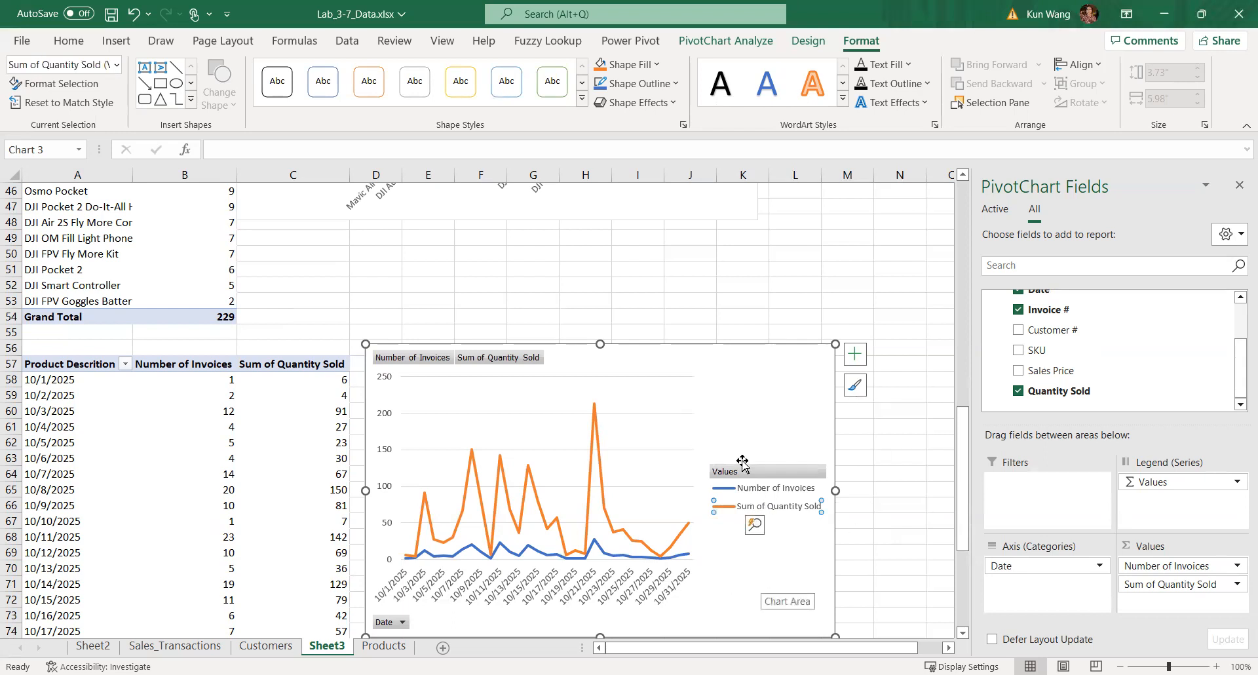
pyautogui.click(734, 427)
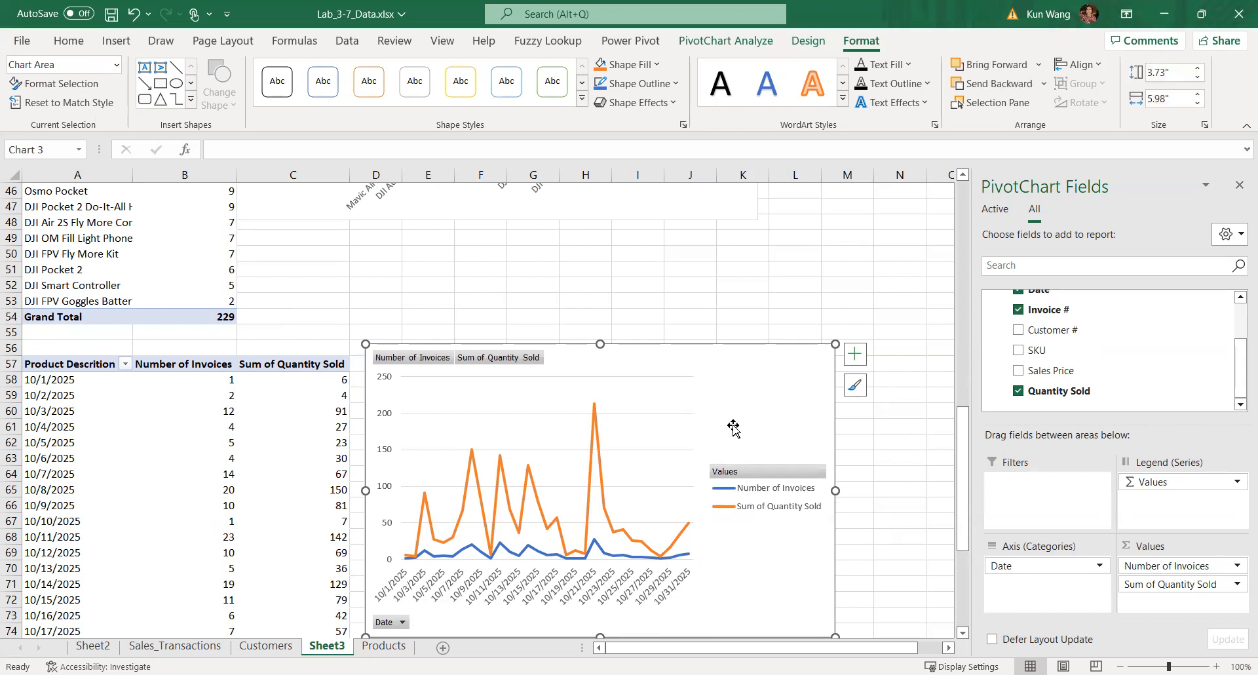
# Move the legend of the date line PivotChart to the bottom of the chart
pyautogui.click(807, 42)
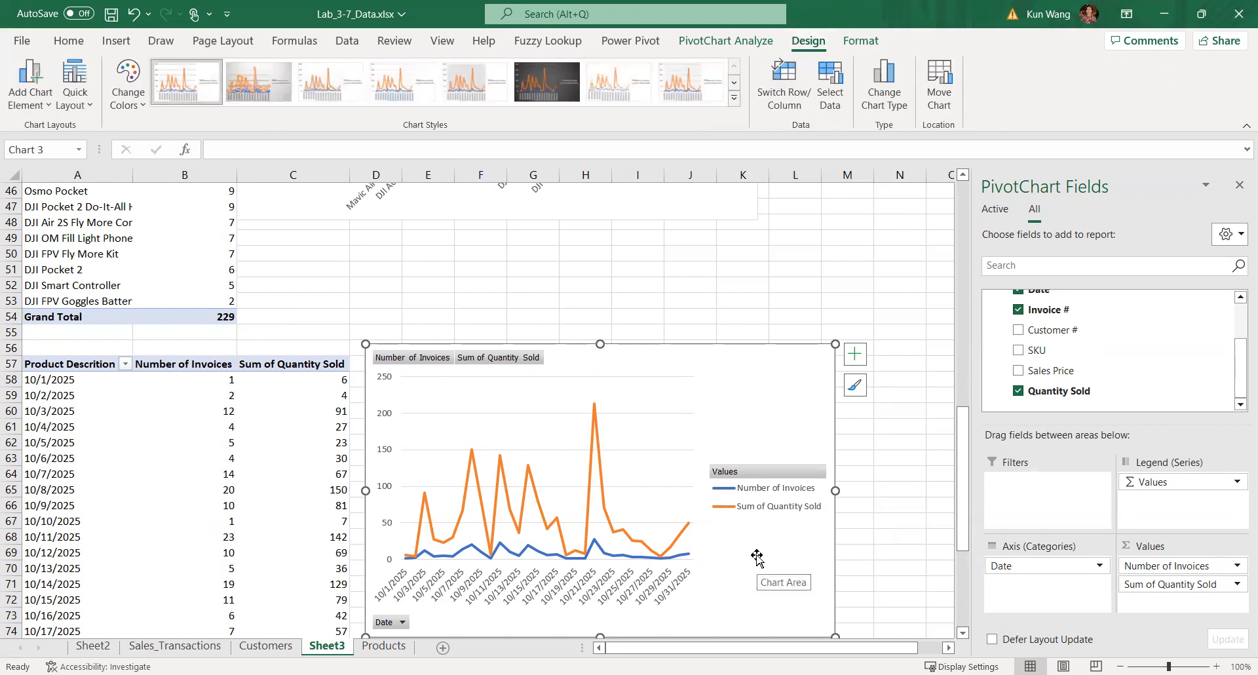
pyautogui.click(41, 108)
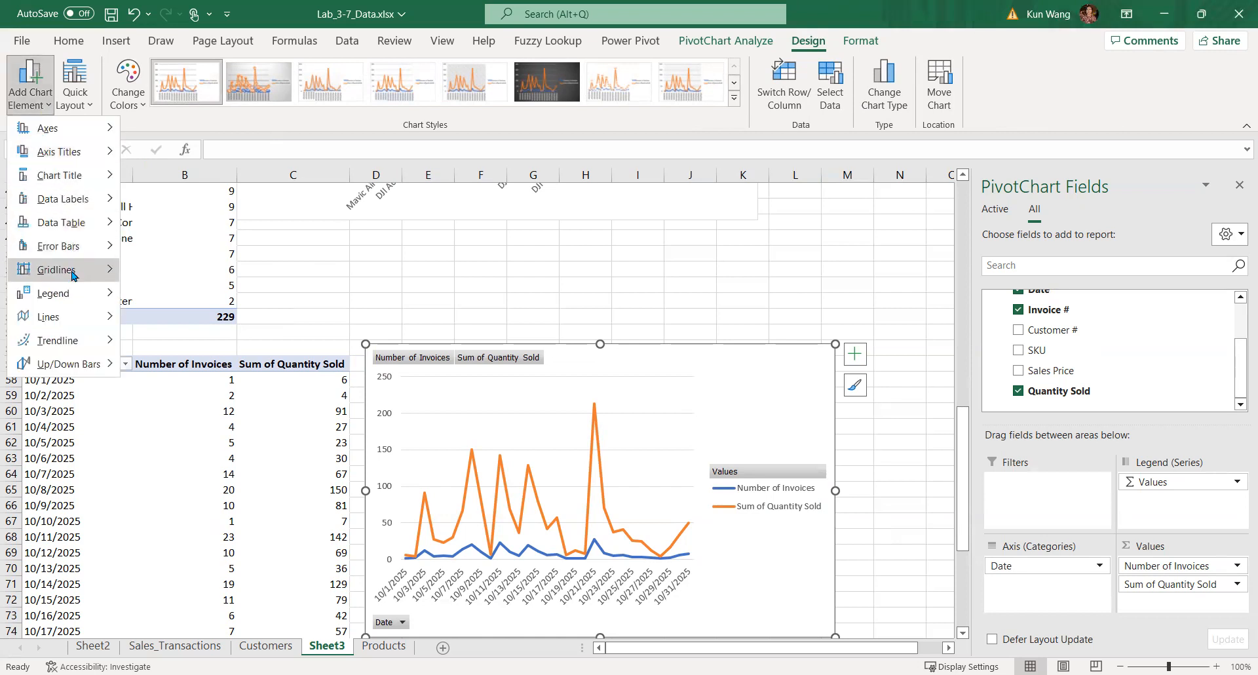
pyautogui.moveTo(74, 296)
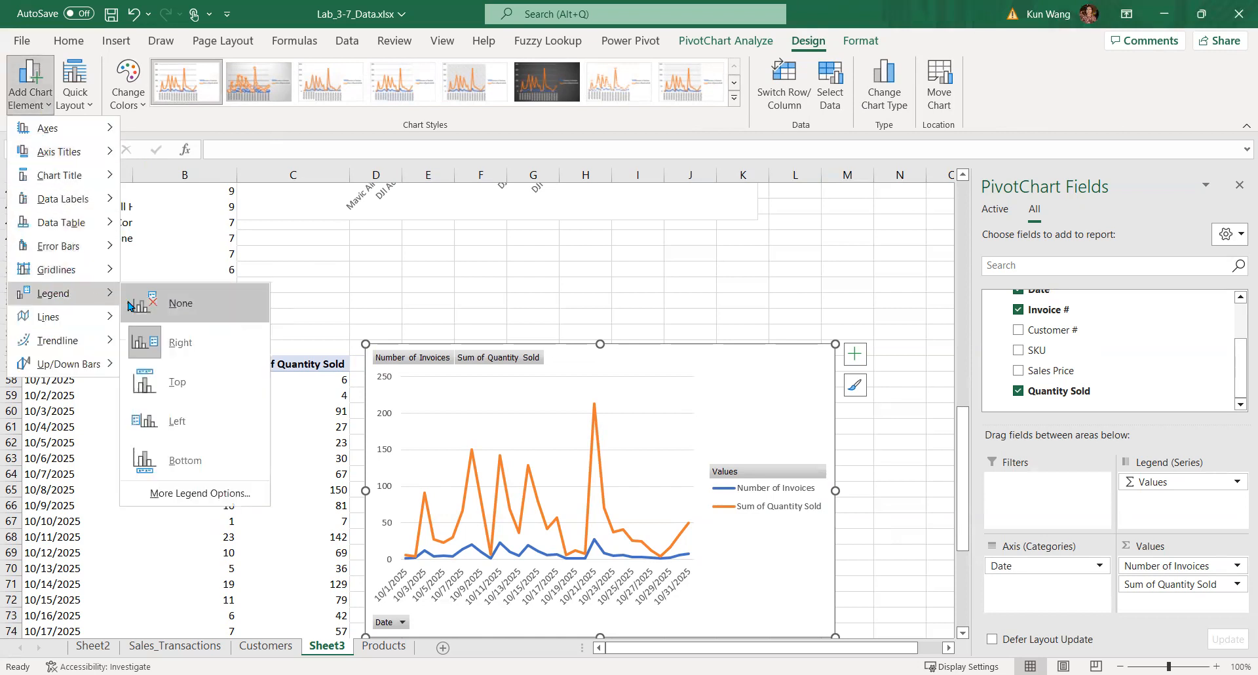
pyautogui.click(184, 461)
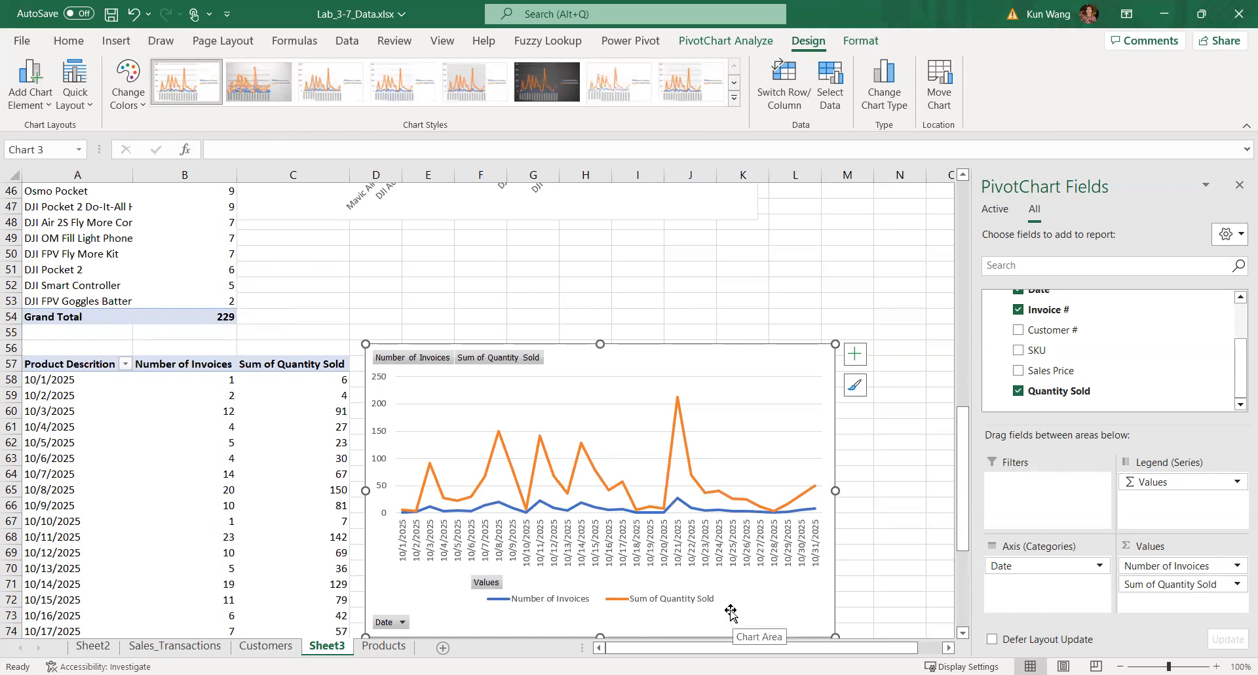
pyautogui.click(785, 269)
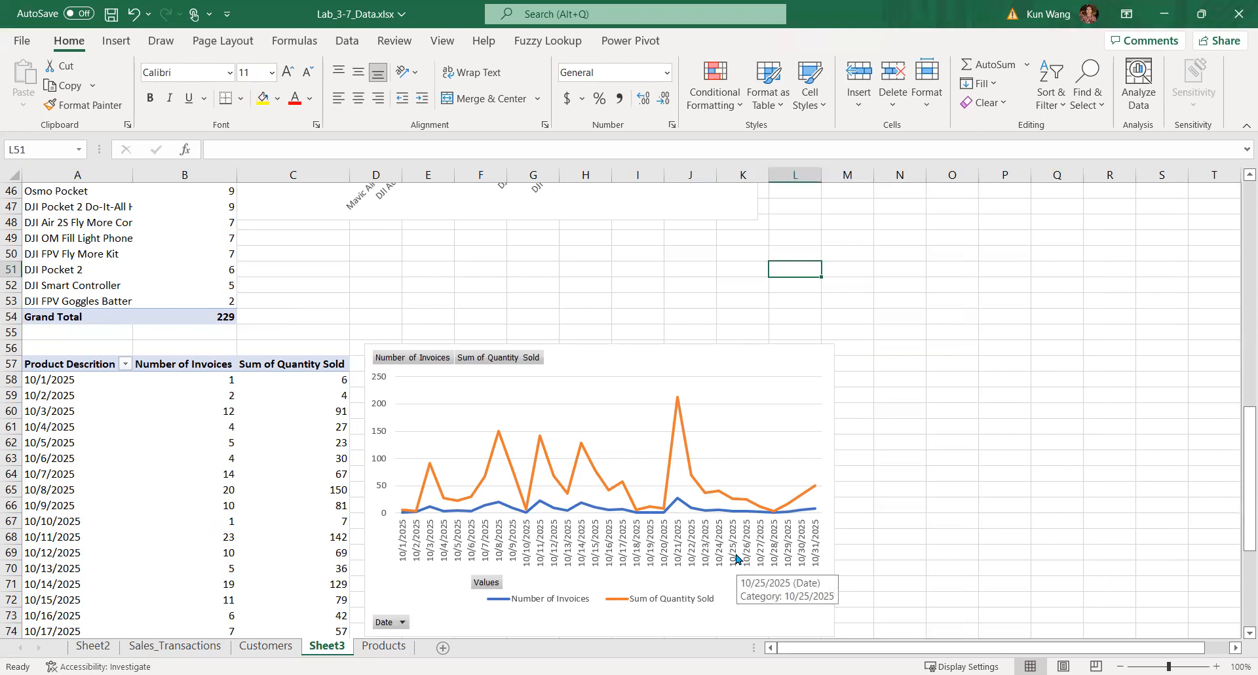
# Try removing the Values field from the line PivotChart and undo the removal
pyautogui.rightClick(485, 582)
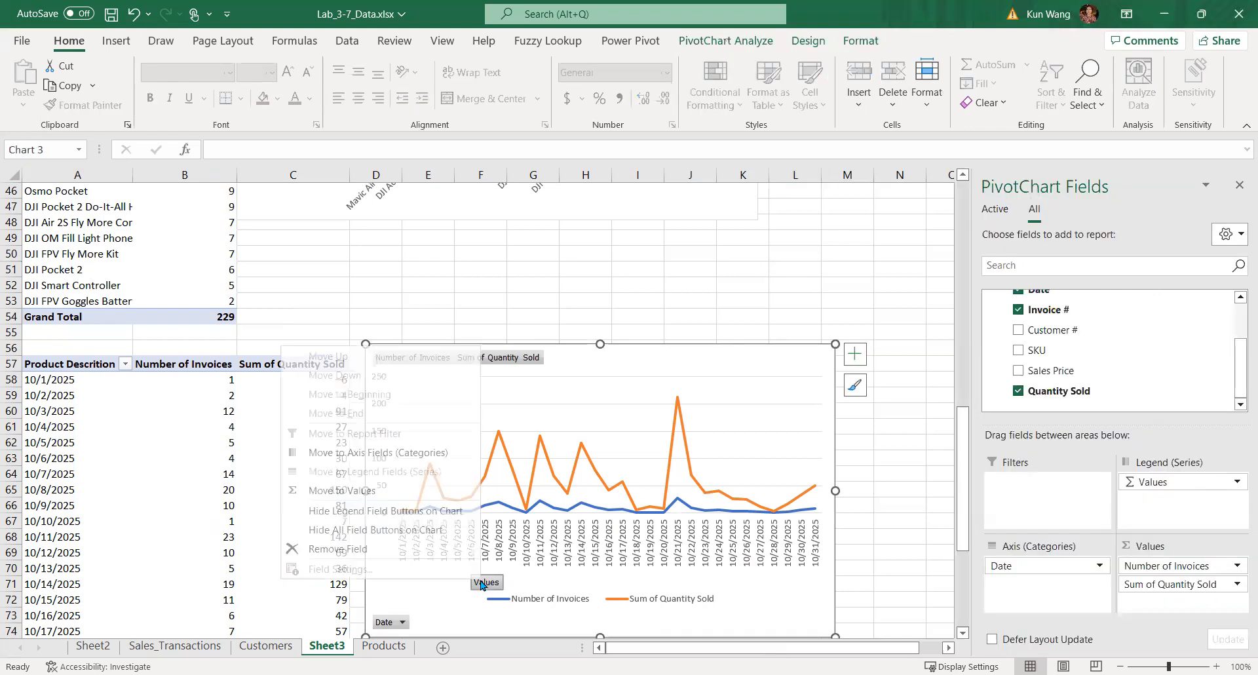
pyautogui.click(358, 554)
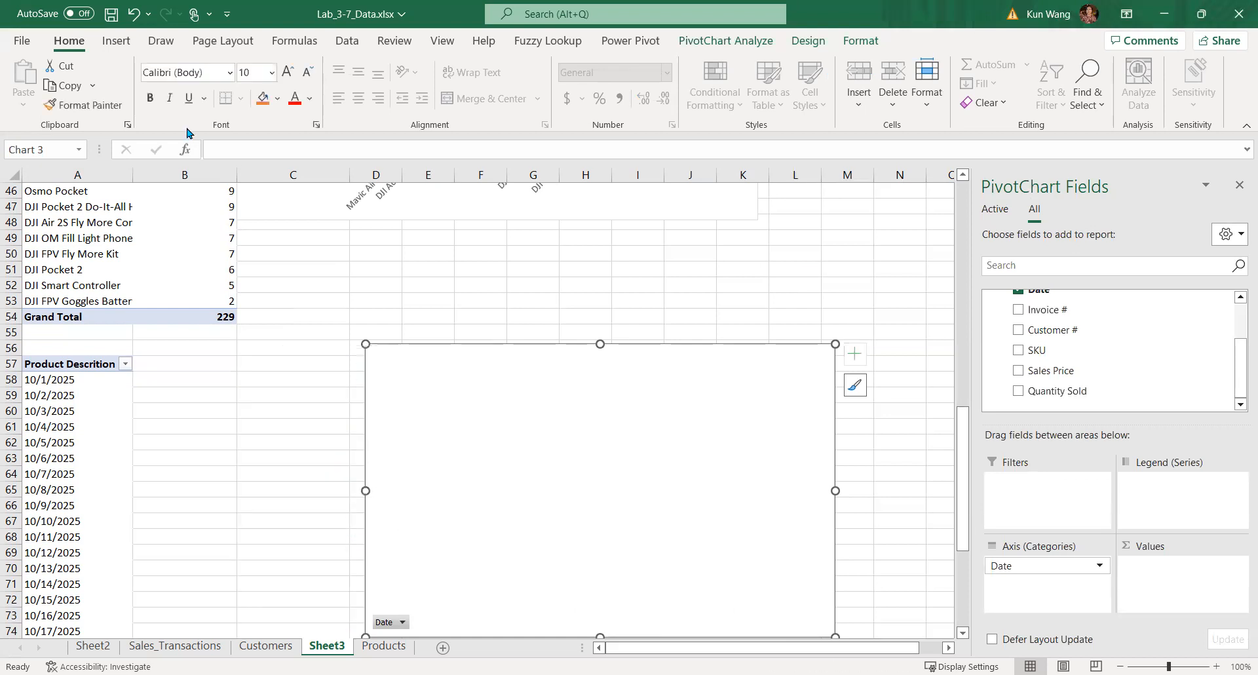
pyautogui.click(134, 13)
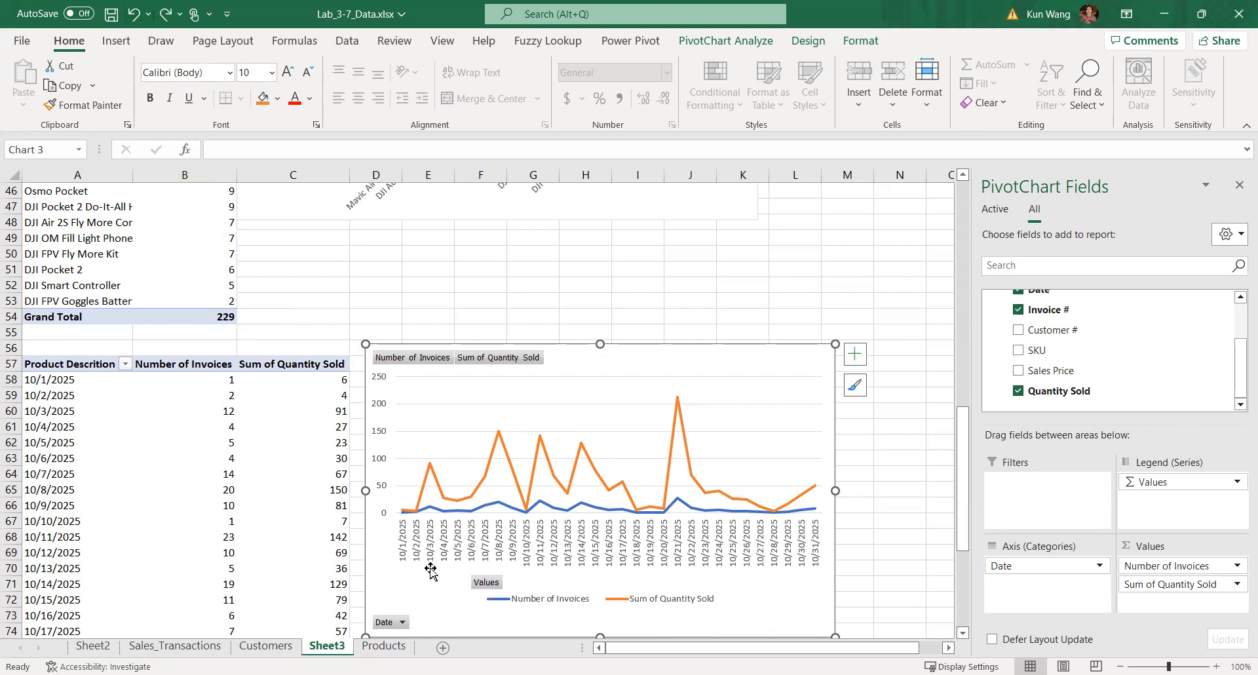
# Hide all field buttons on the line PivotChart and move the chart directly against the date PivotTable, level with its header row
pyautogui.rightClick(485, 582)
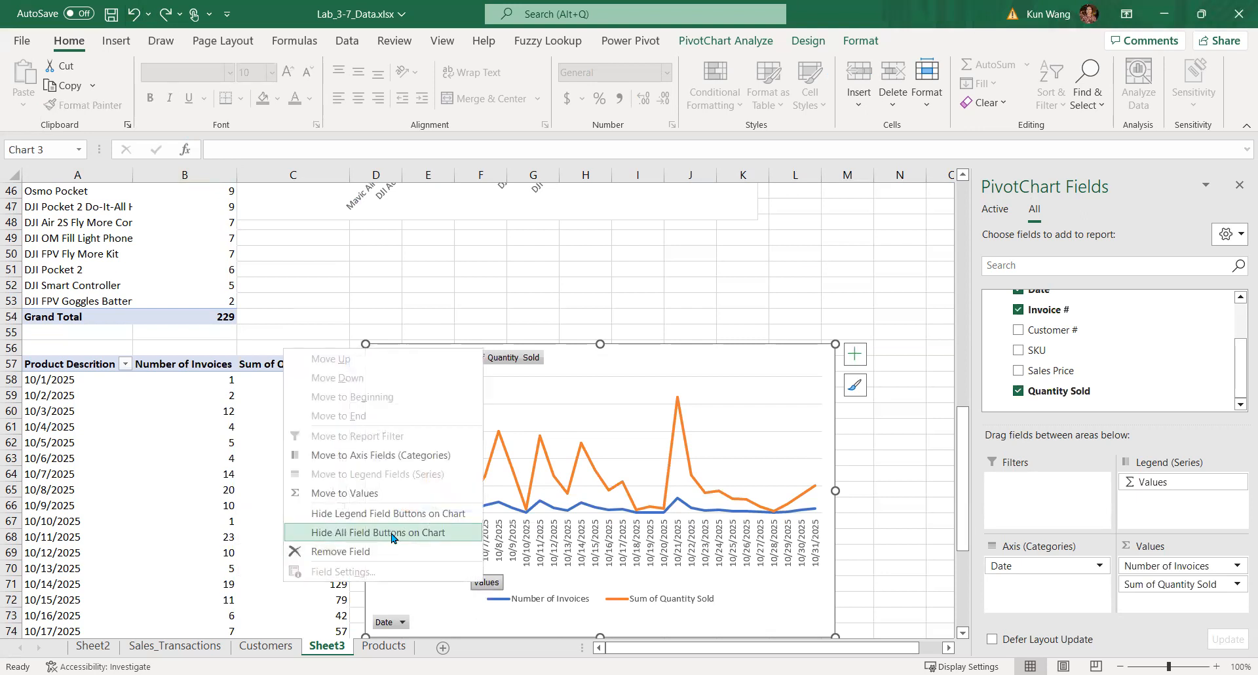
pyautogui.click(393, 532)
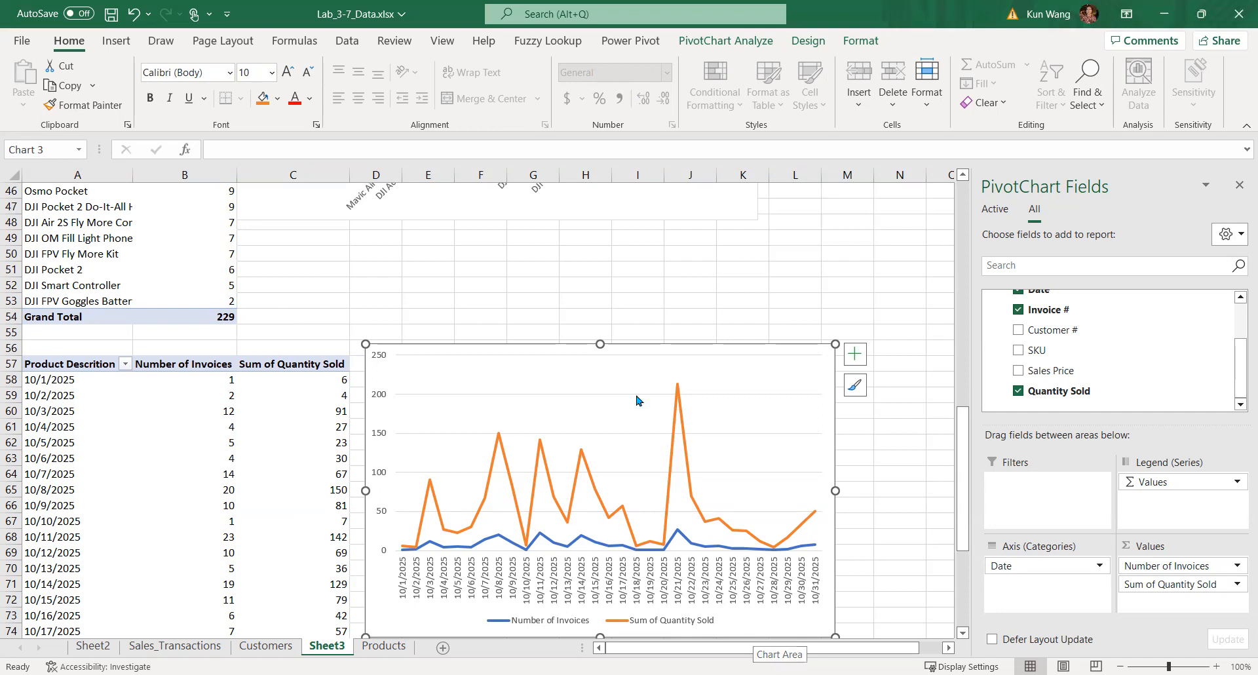
pyautogui.moveTo(435, 347)
pyautogui.mouseDown()
pyautogui.moveTo(432, 365)
pyautogui.moveTo(416, 354)
pyautogui.mouseUp()
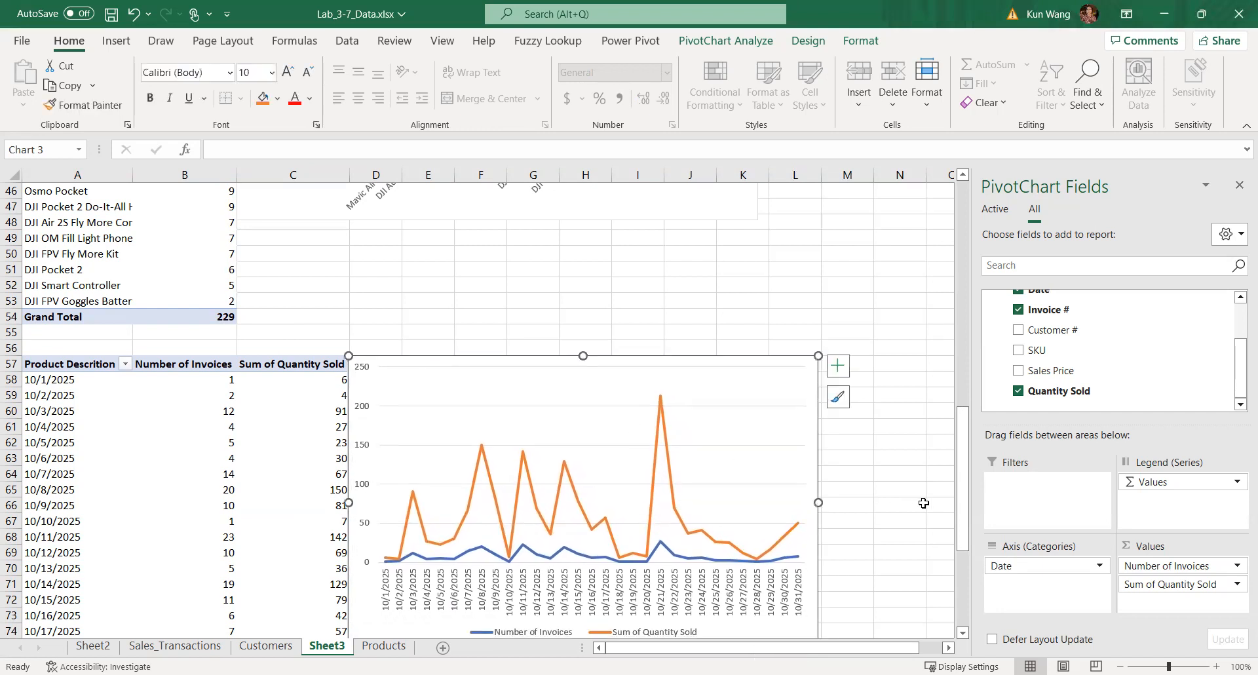
pyautogui.click(927, 502)
# For the Total Sales Quantity PivotChart, insert slicers for State from the Customers table and Description from the Products table
pyautogui.scroll(3, 501, 554)
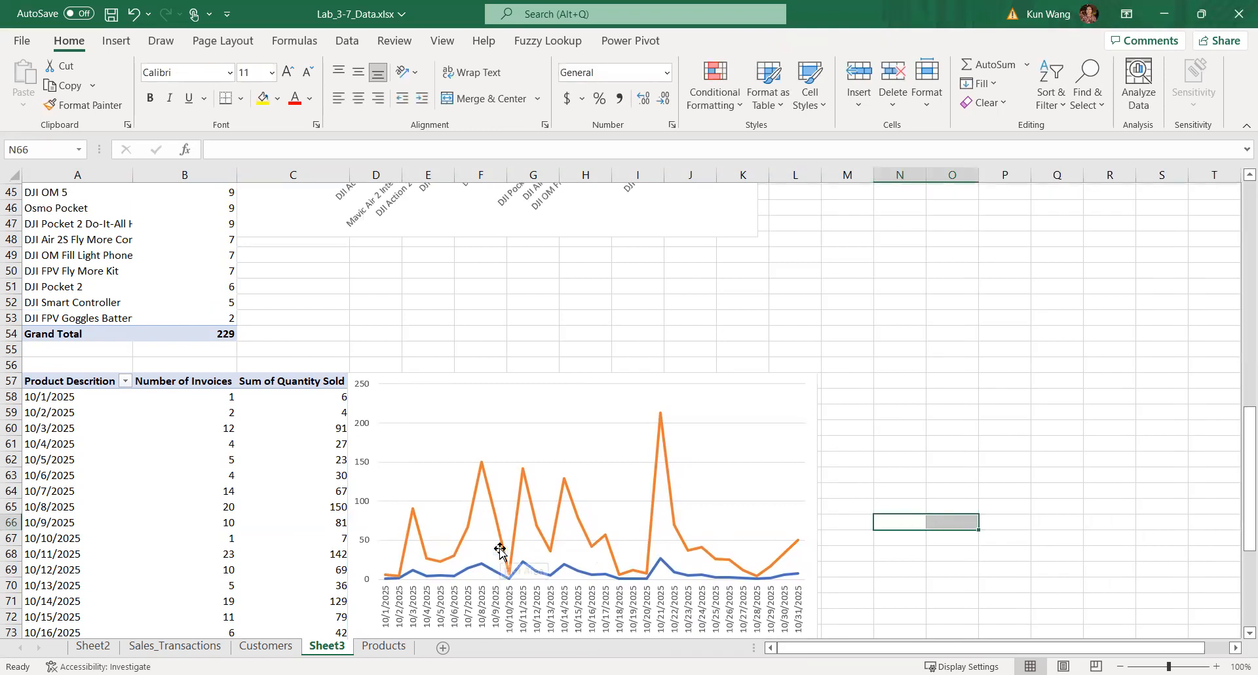
pyautogui.scroll(2, 501, 554)
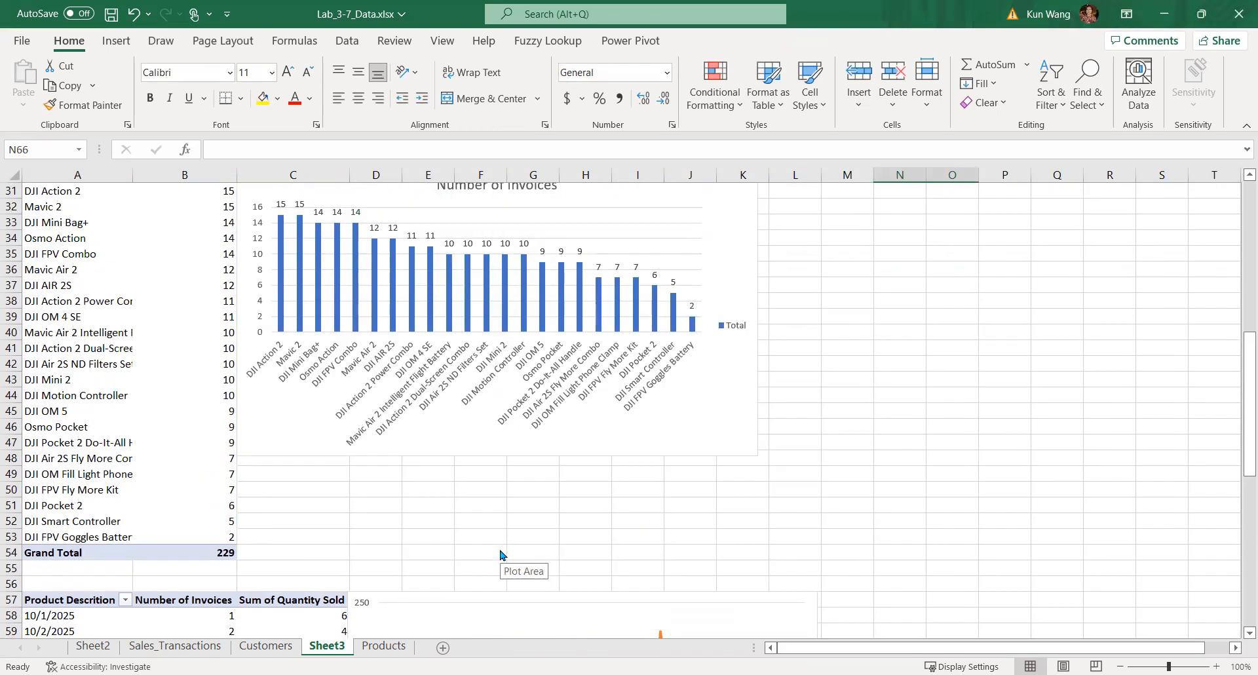
pyautogui.scroll(7, 499, 548)
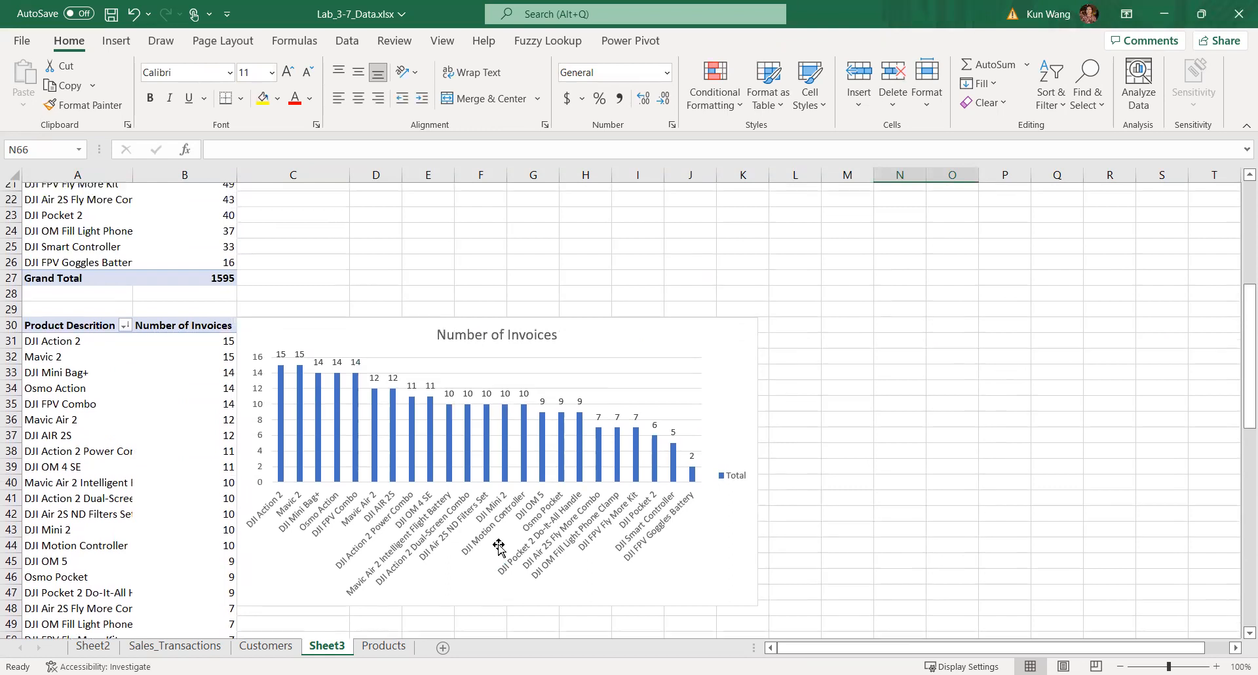
pyautogui.scroll(3, 498, 546)
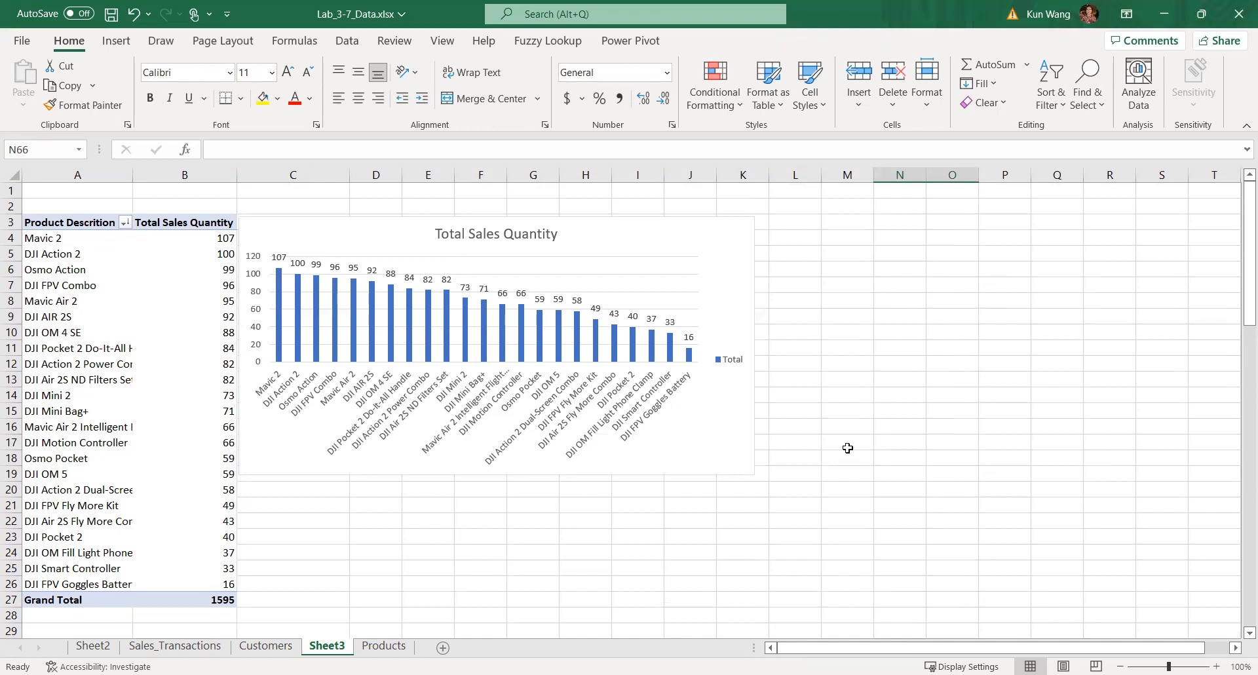
pyautogui.click(602, 247)
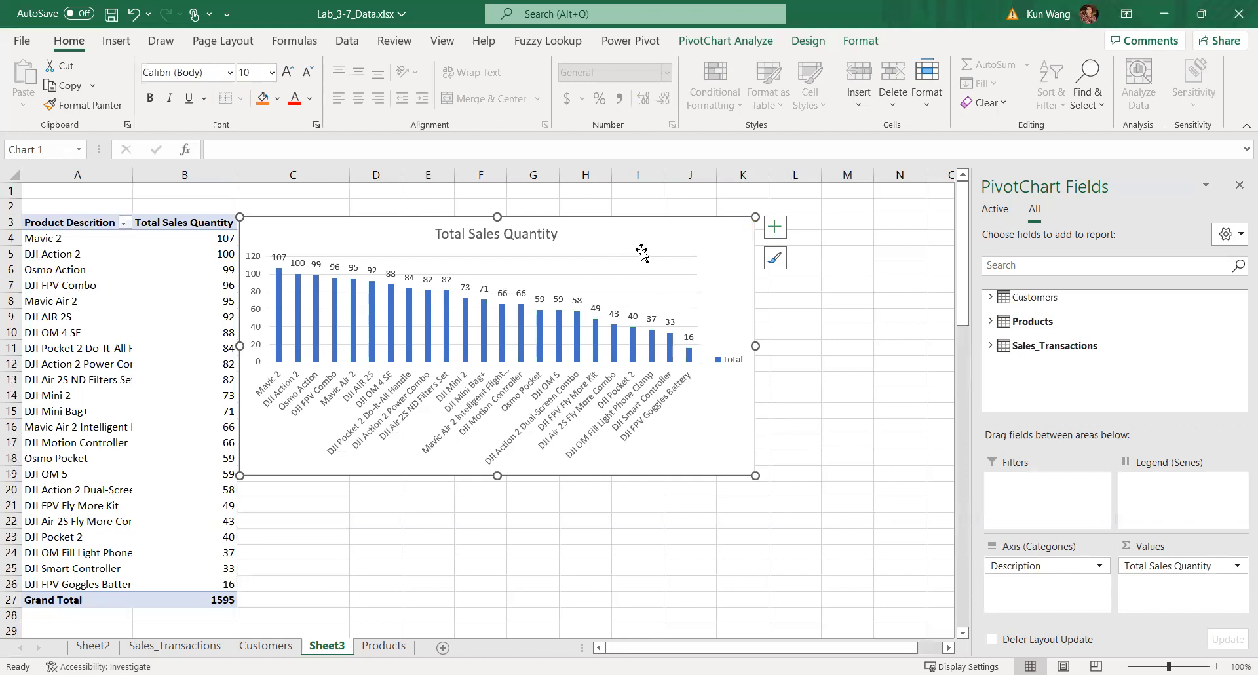
pyautogui.click(699, 48)
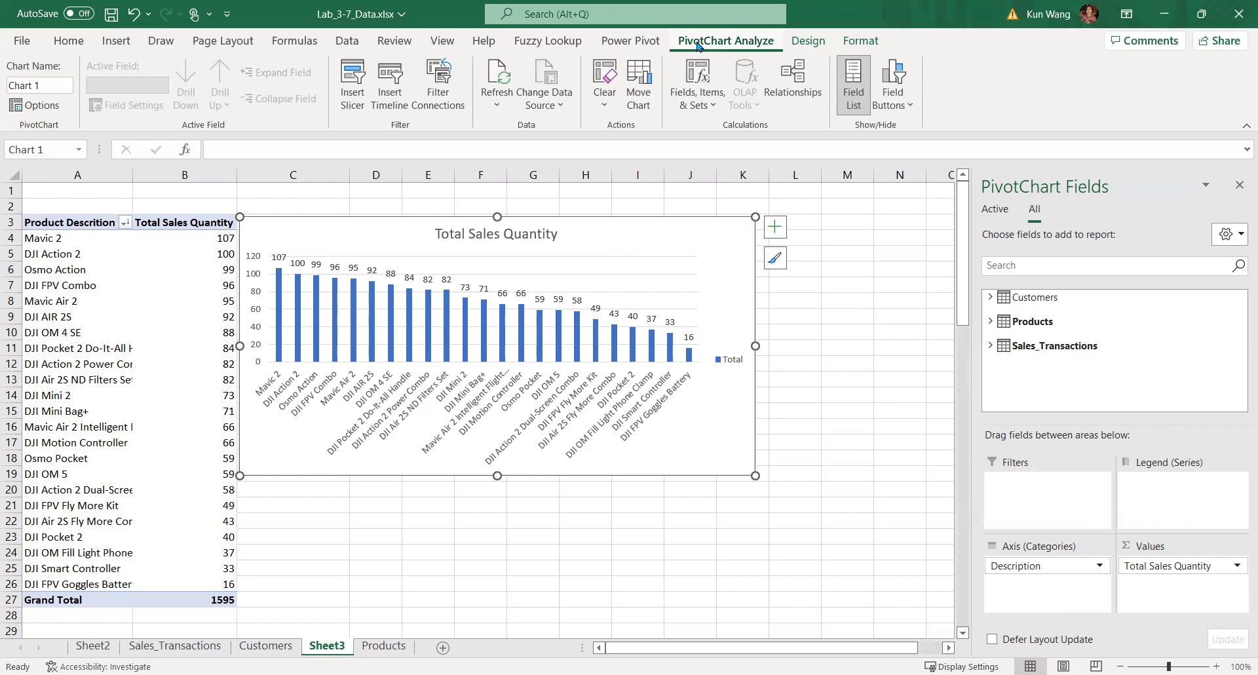
pyautogui.click(353, 82)
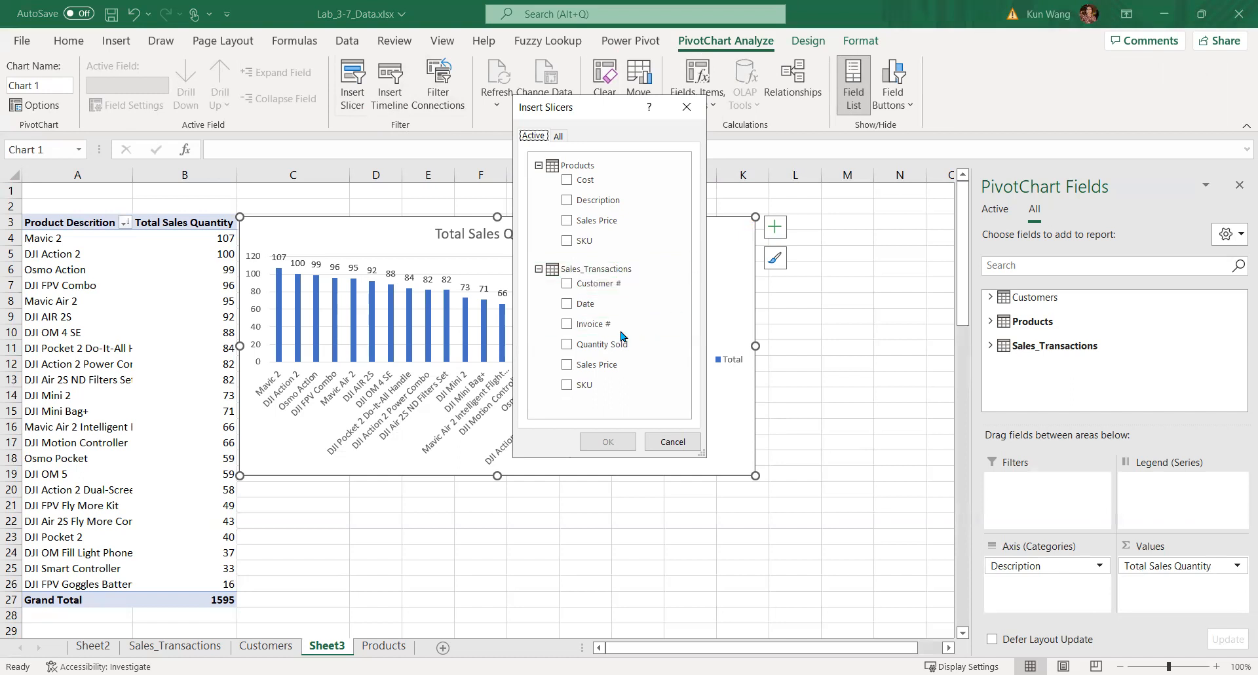
pyautogui.click(559, 137)
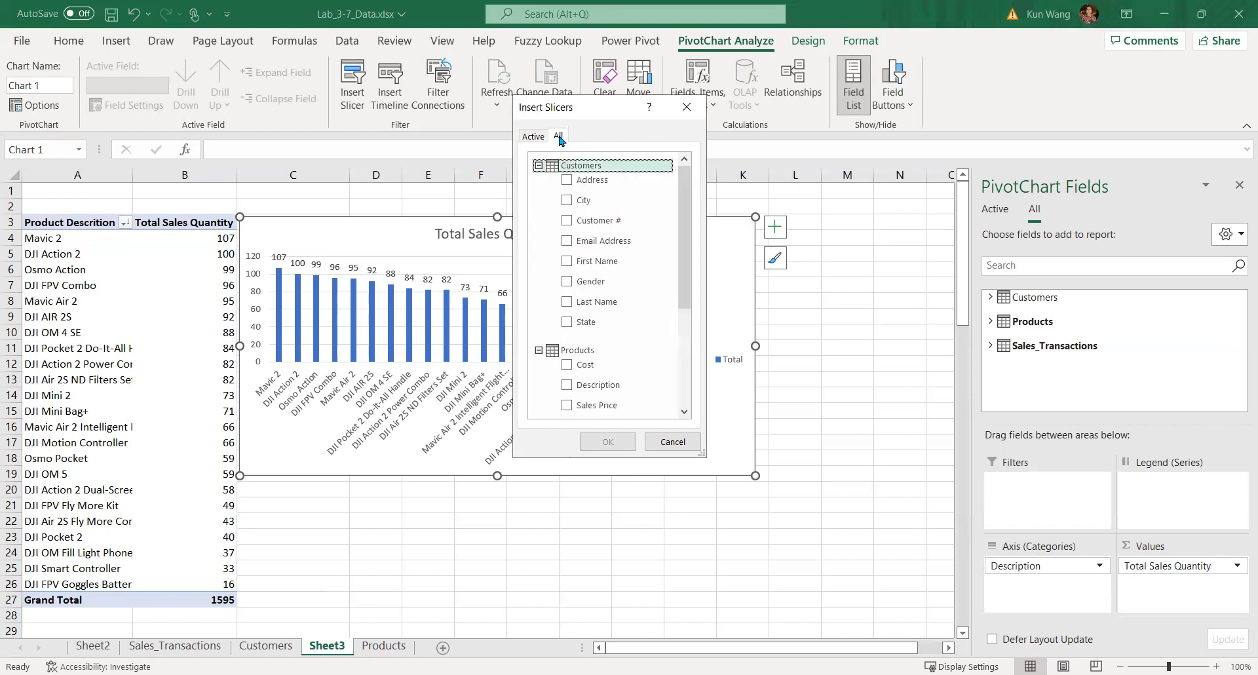
pyautogui.click(537, 138)
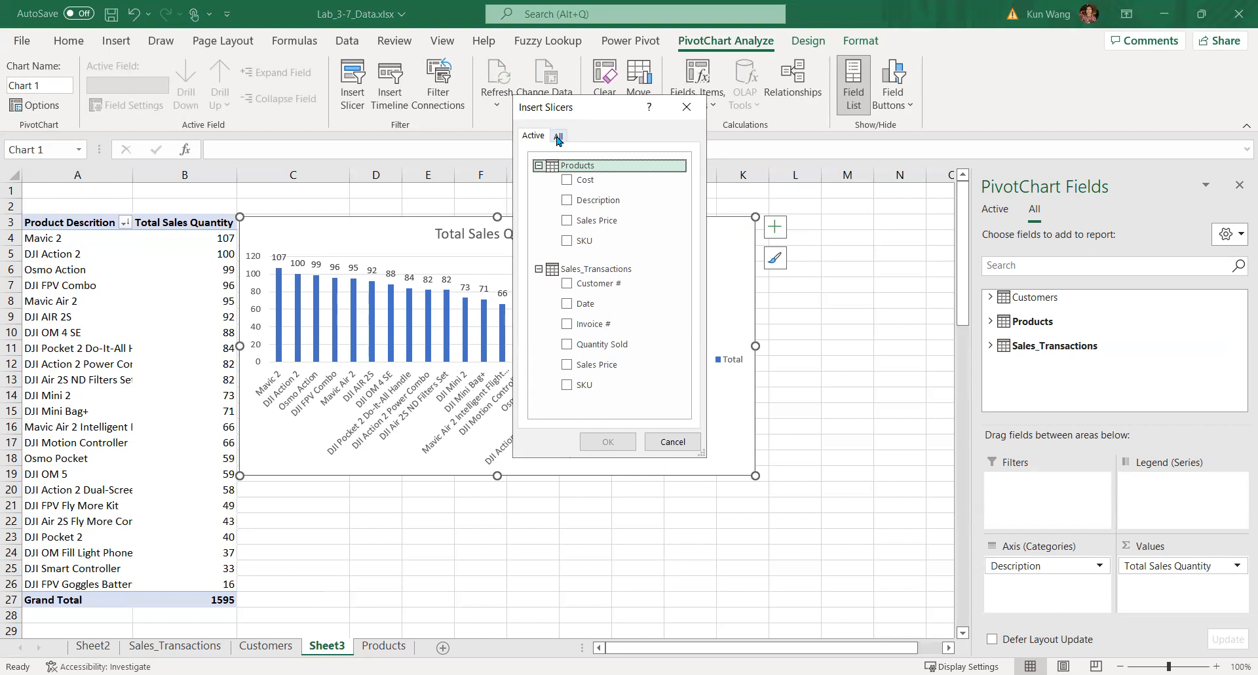
pyautogui.click(560, 139)
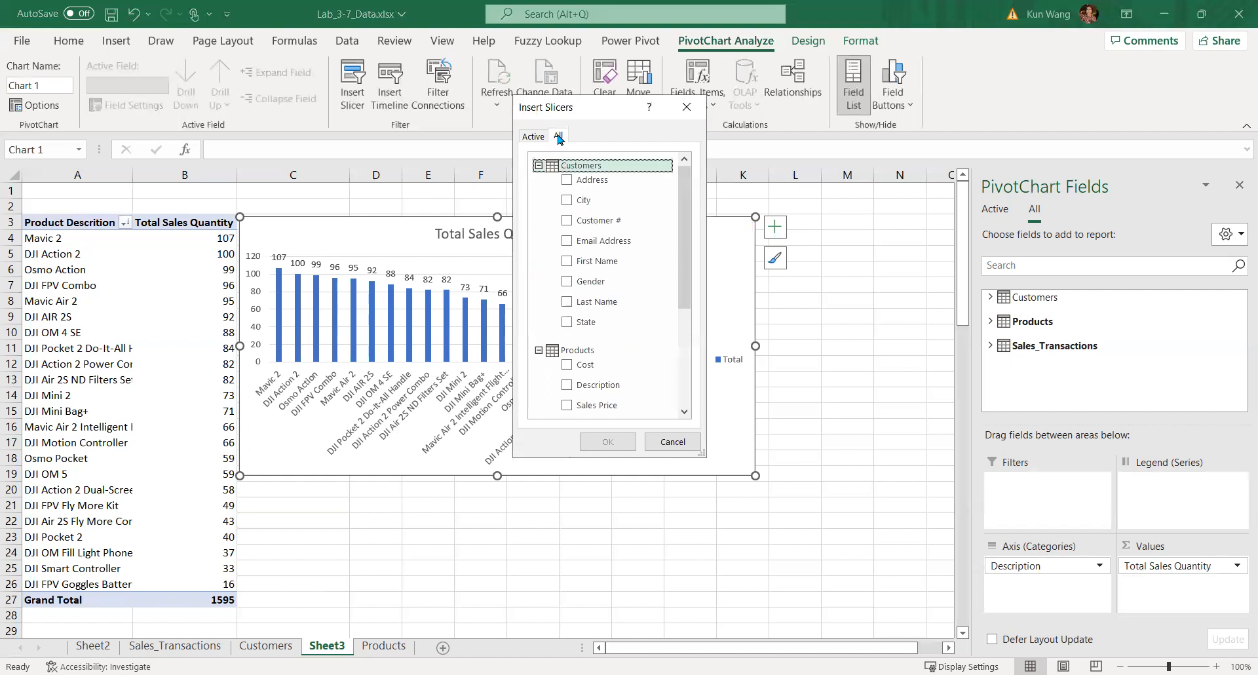
pyautogui.click(570, 324)
pyautogui.moveTo(689, 279); pyautogui.dragTo(700, 370)
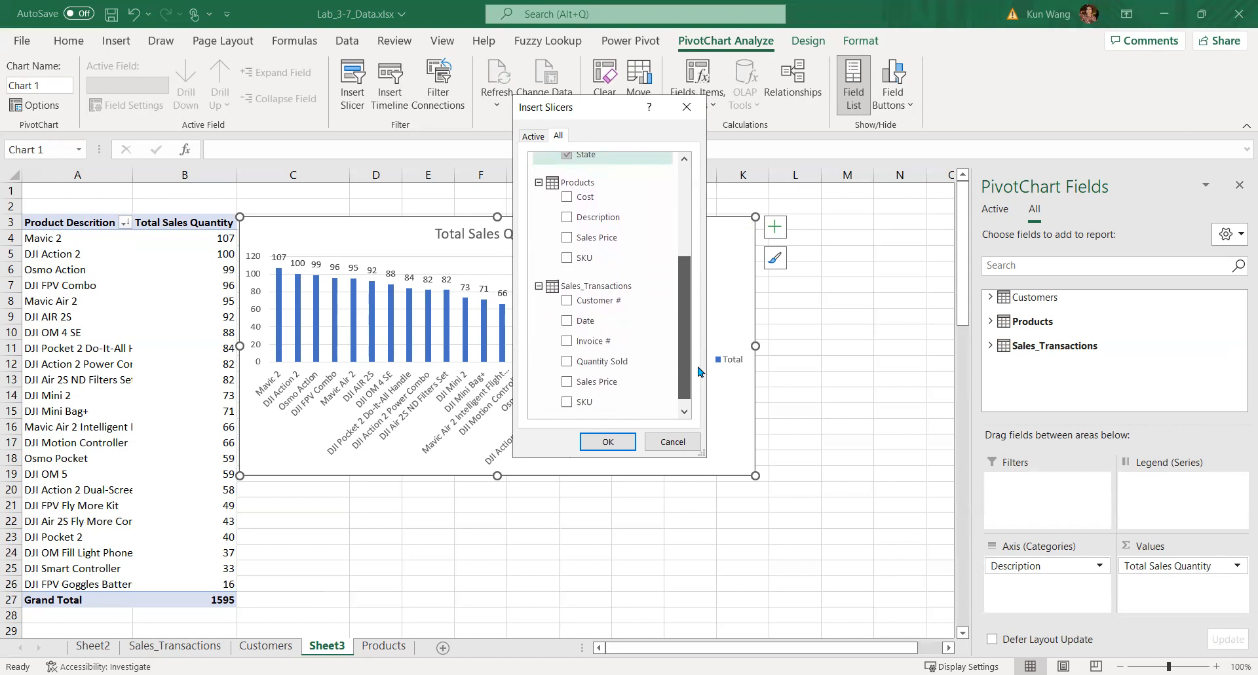
pyautogui.click(568, 217)
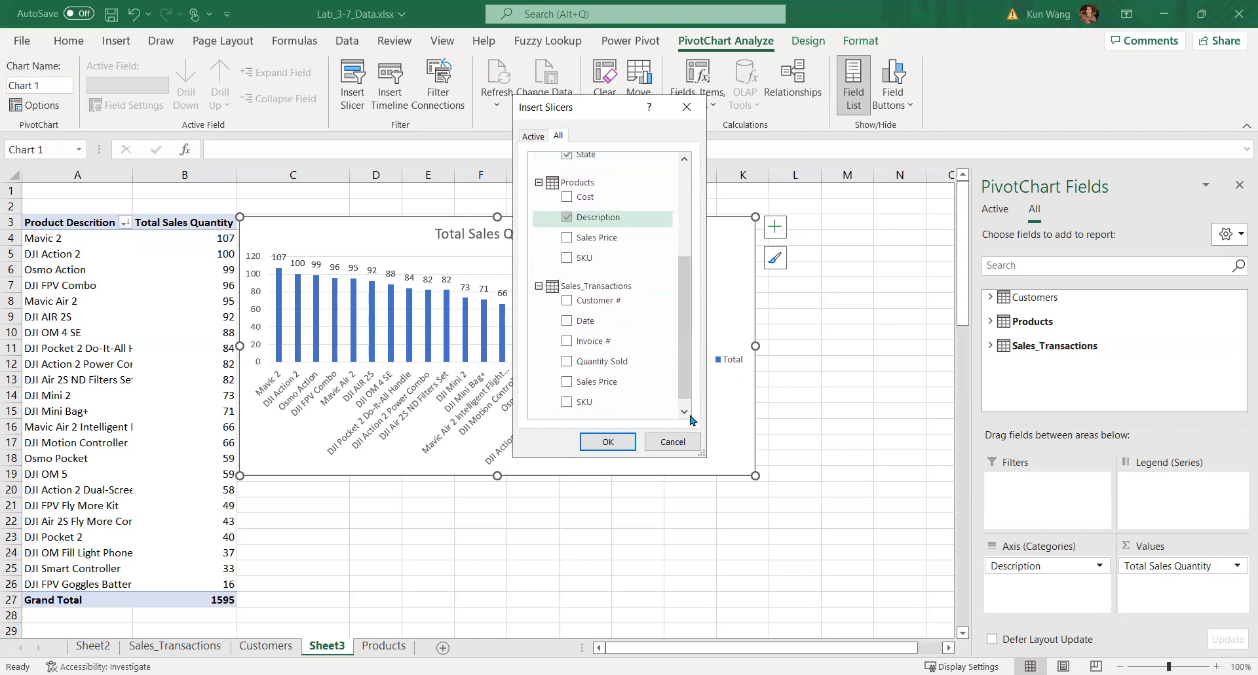
pyautogui.click(609, 443)
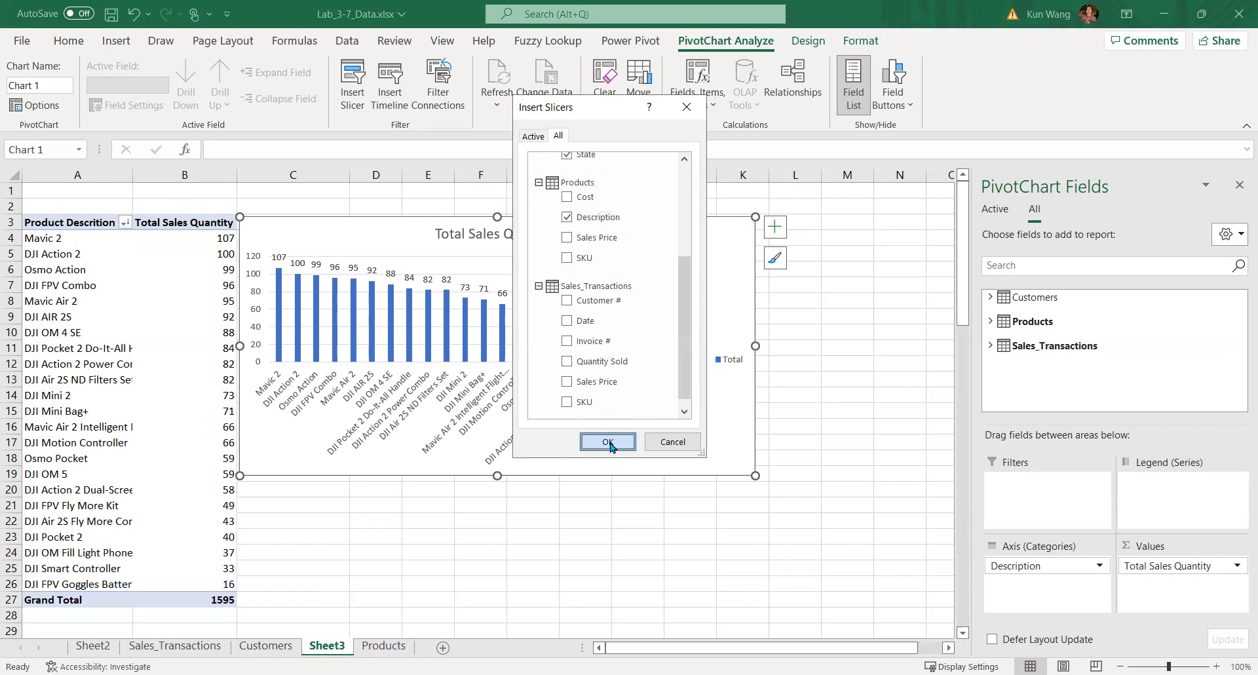
# Place the State slicer just right of the Total Sales Quantity chart and the Description slicer beside it, aligned near the chart's top
pyautogui.moveTo(582, 336); pyautogui.dragTo(952, 410)
pyautogui.moveTo(477, 299); pyautogui.dragTo(796, 312)
pyautogui.moveTo(880, 252); pyautogui.dragTo(891, 221)
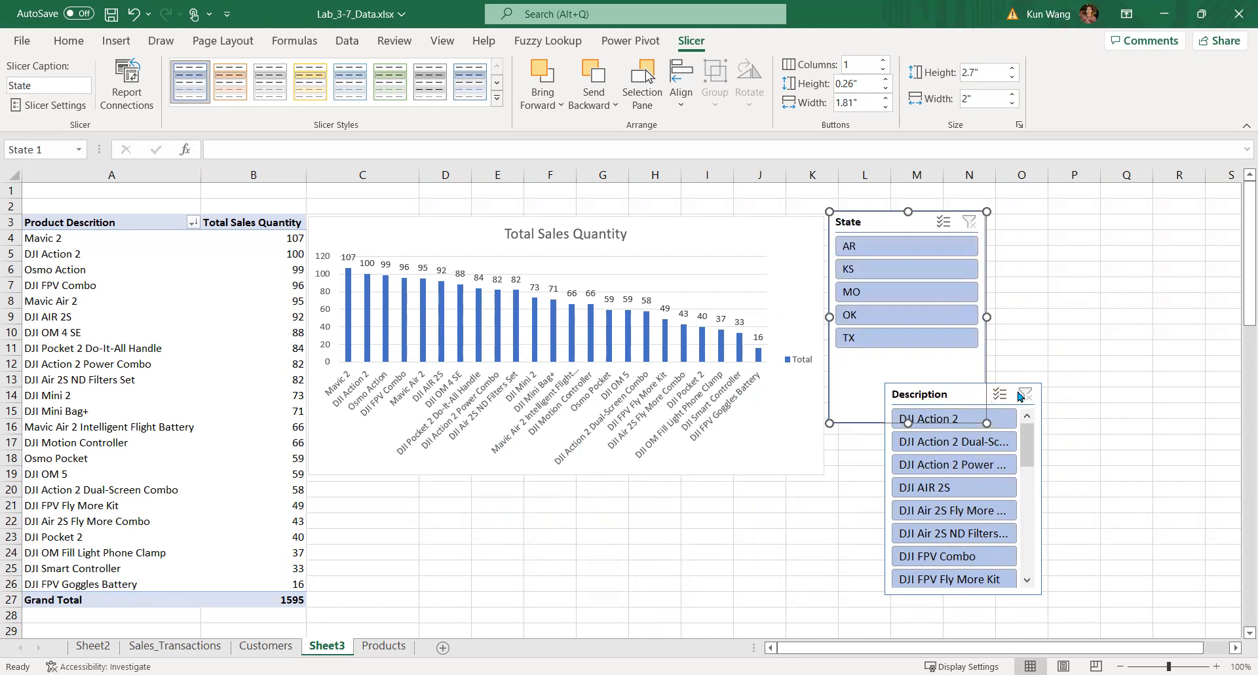
pyautogui.moveTo(1013, 381); pyautogui.dragTo(1147, 214)
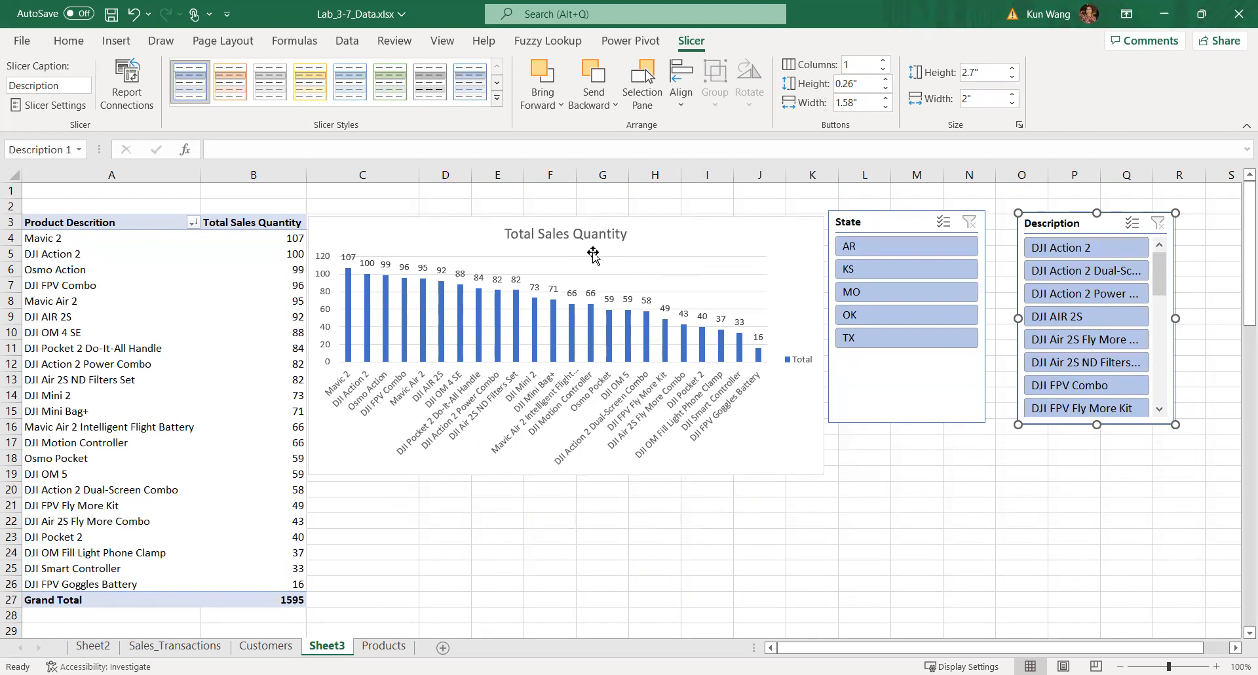
# Open the report connections of the State slicer beside the Total Sales Quantity chart
pyautogui.click(920, 219)
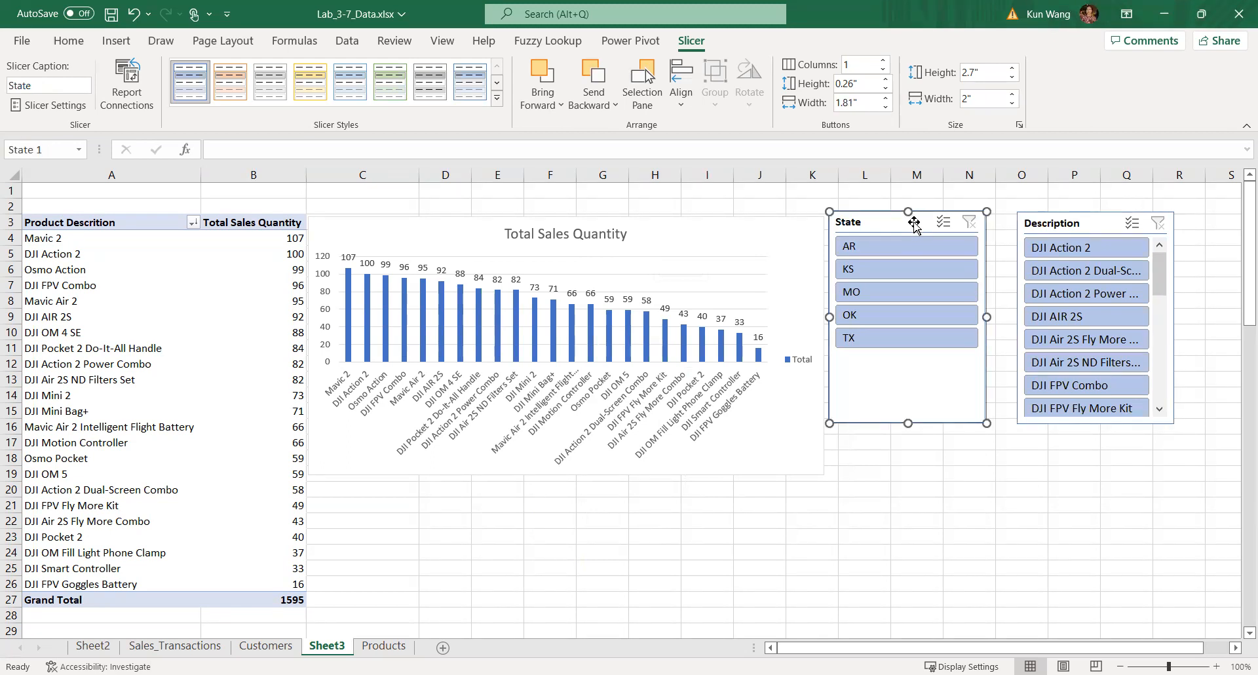
pyautogui.rightClick(917, 220)
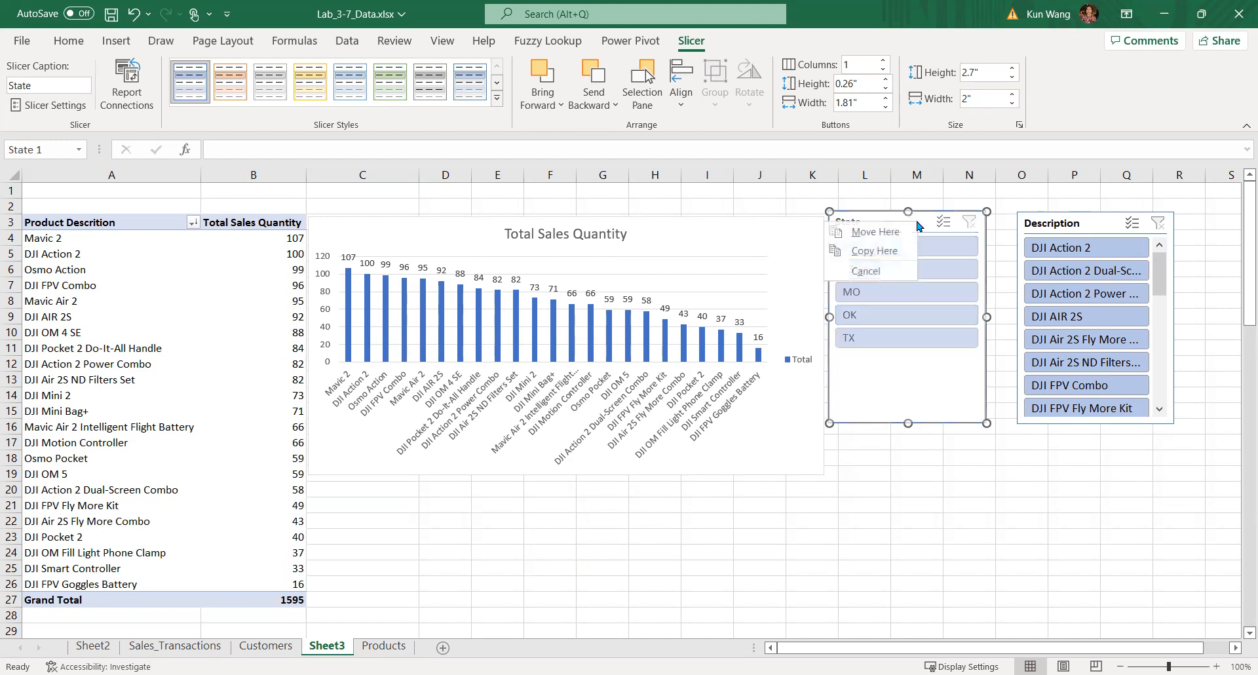
pyautogui.click(928, 217)
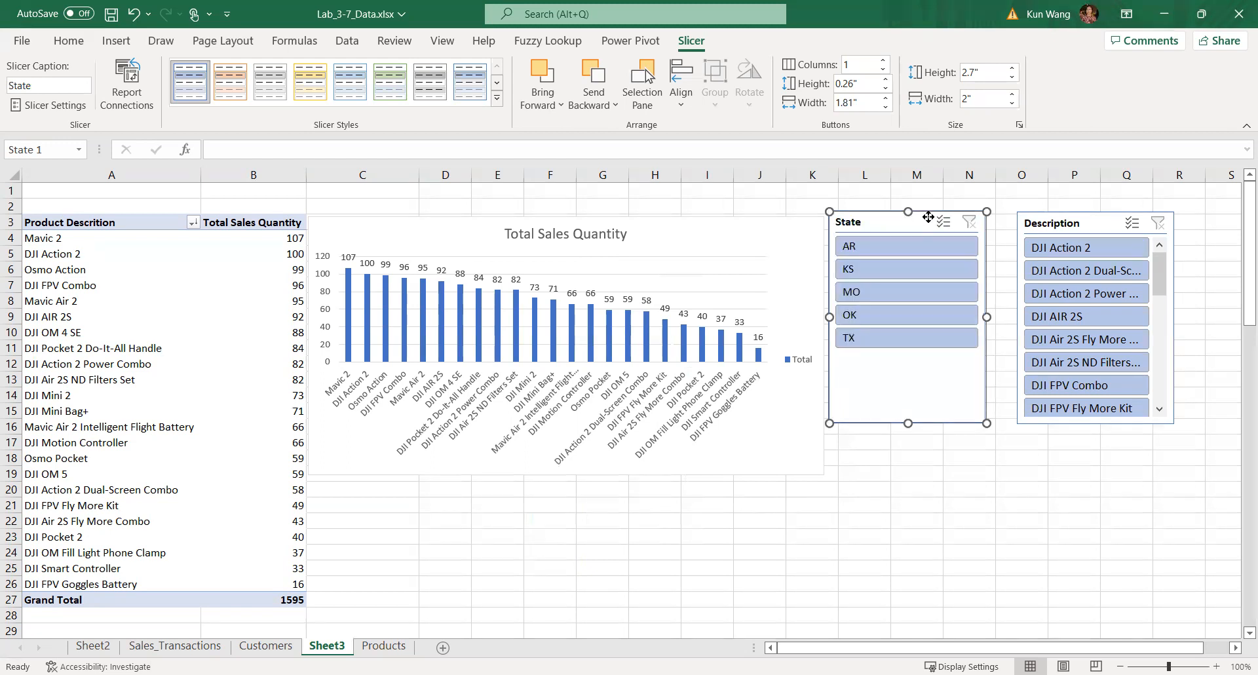
pyautogui.rightClick(928, 219)
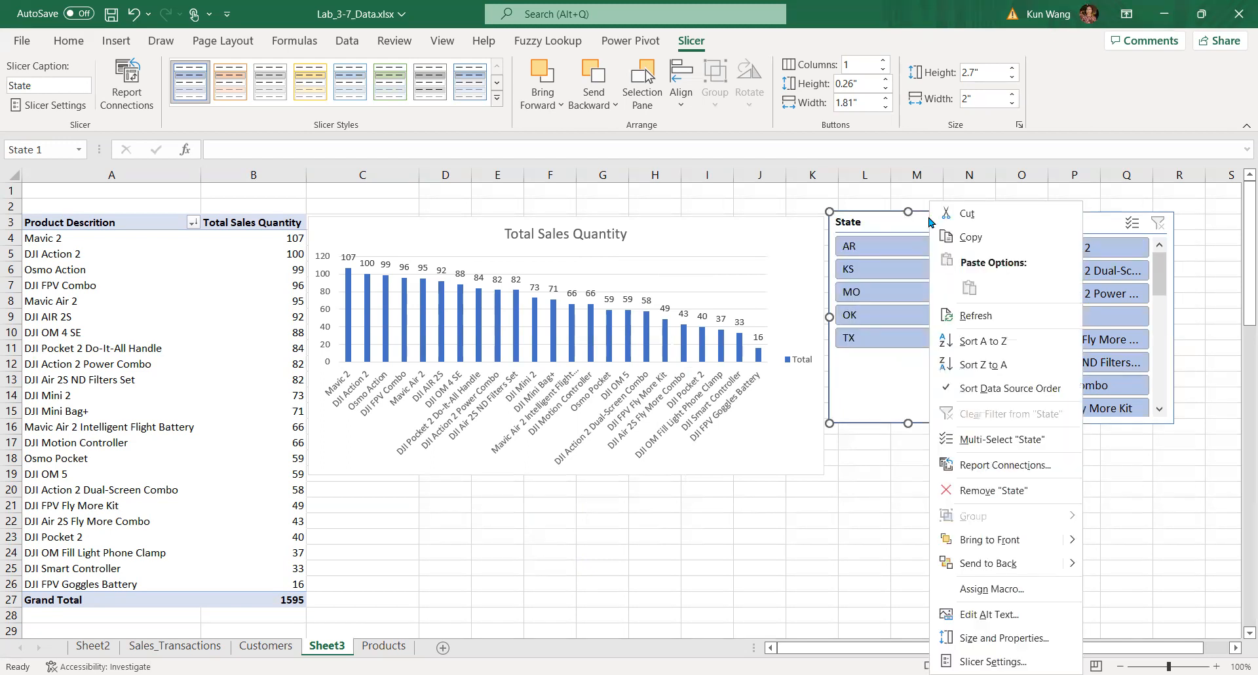
pyautogui.rightClick(881, 227)
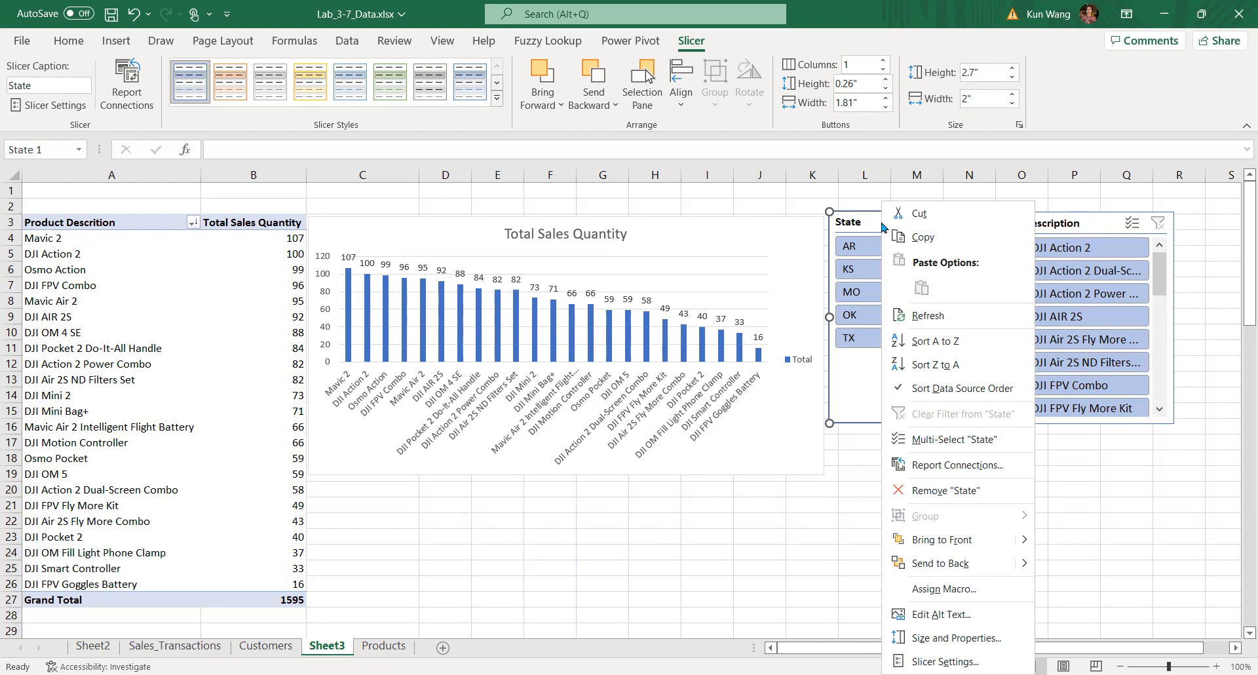
pyautogui.click(943, 466)
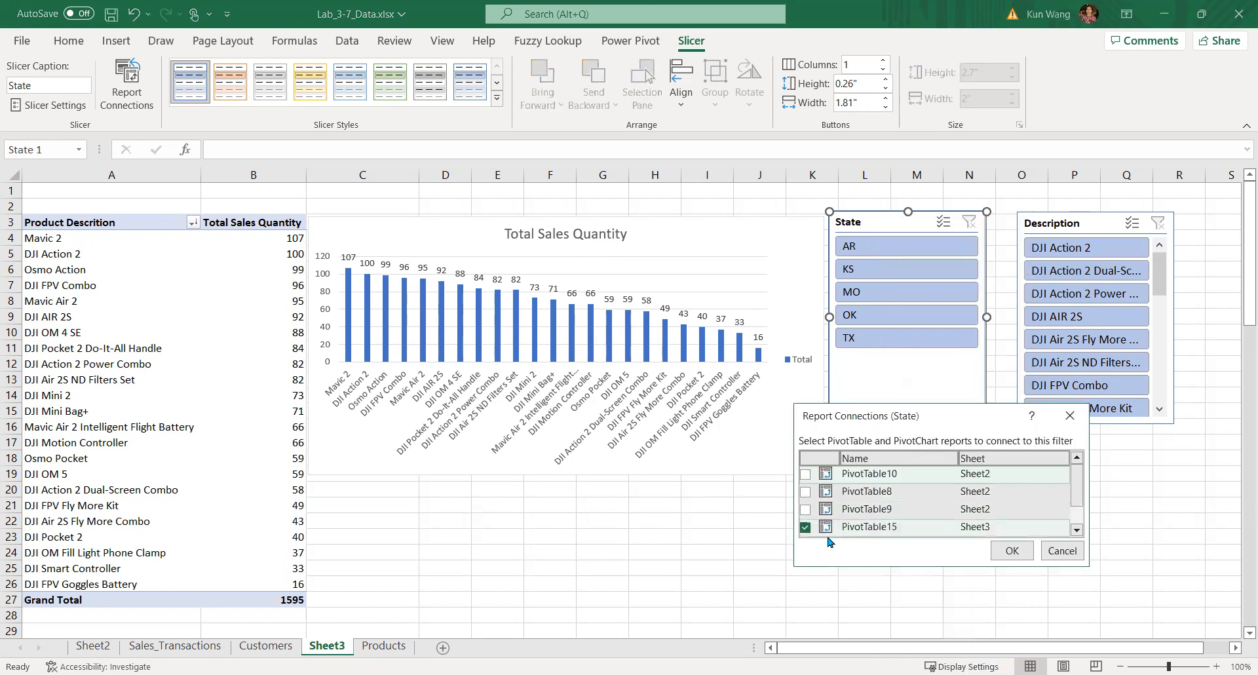
# Try selecting Sheet2's PivotTable10, PivotTable8 and PivotTable9 as report connections for the State slicer and clear them again
pyautogui.click(805, 509)
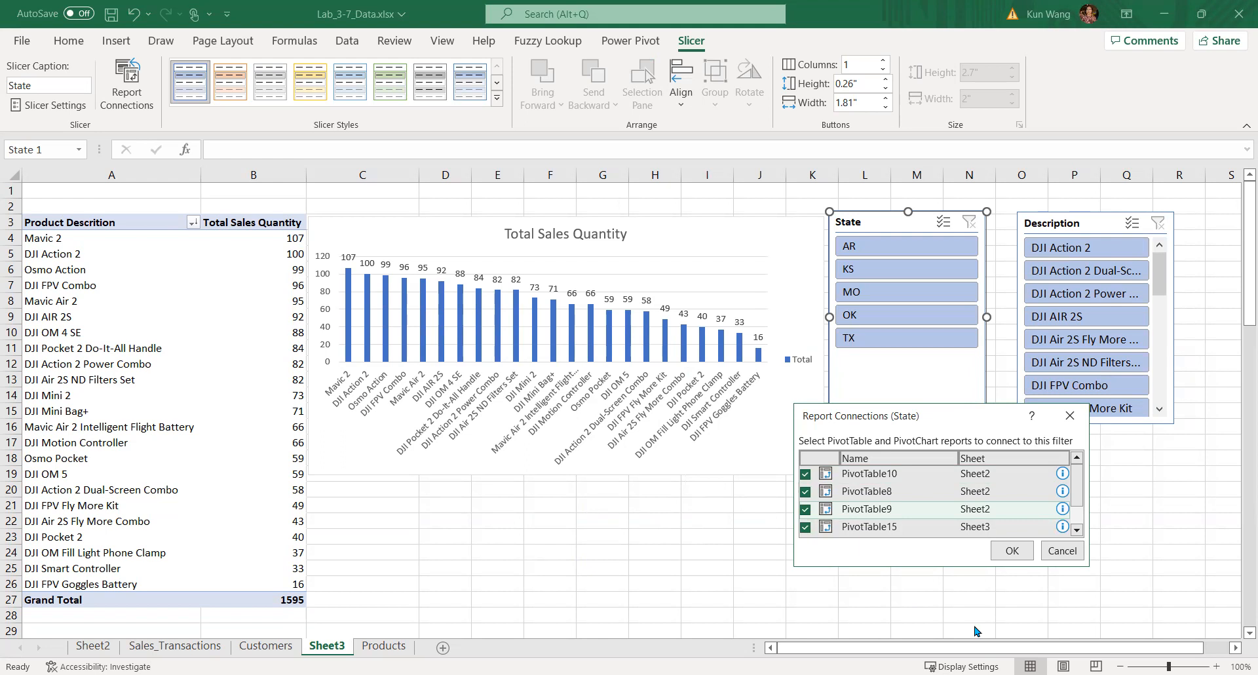
pyautogui.scroll(-2, 917, 483)
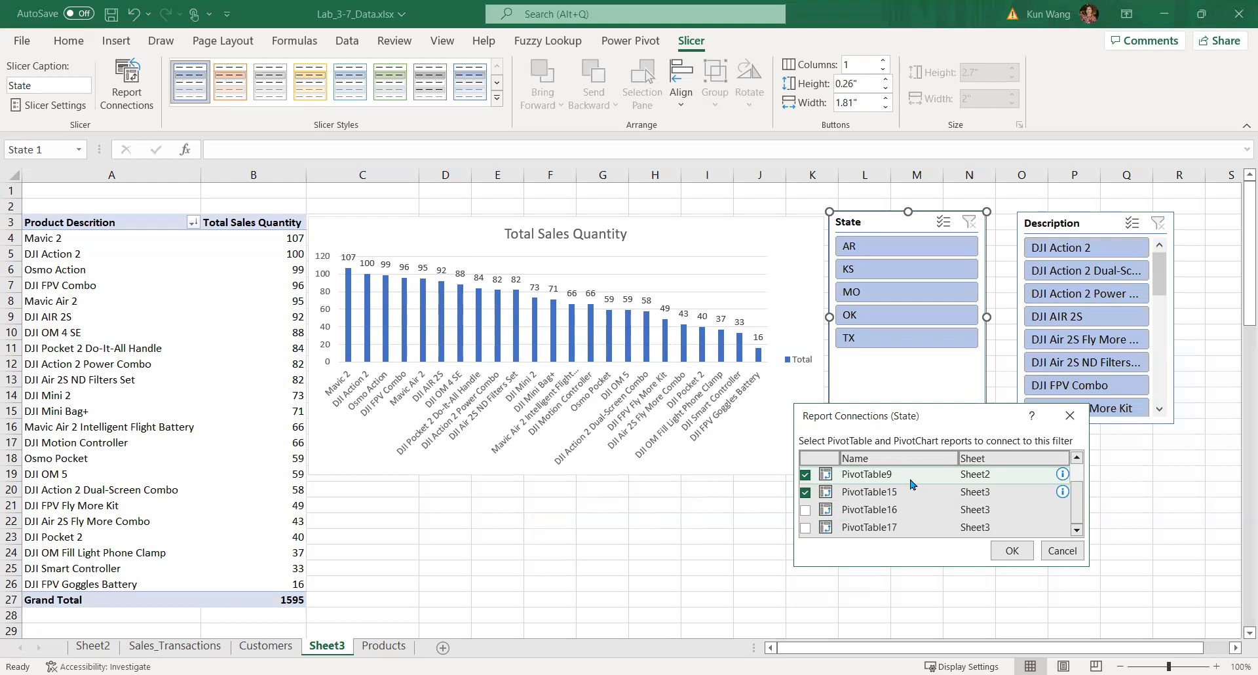
pyautogui.scroll(1, 910, 485)
pyautogui.scroll(1, 910, 488)
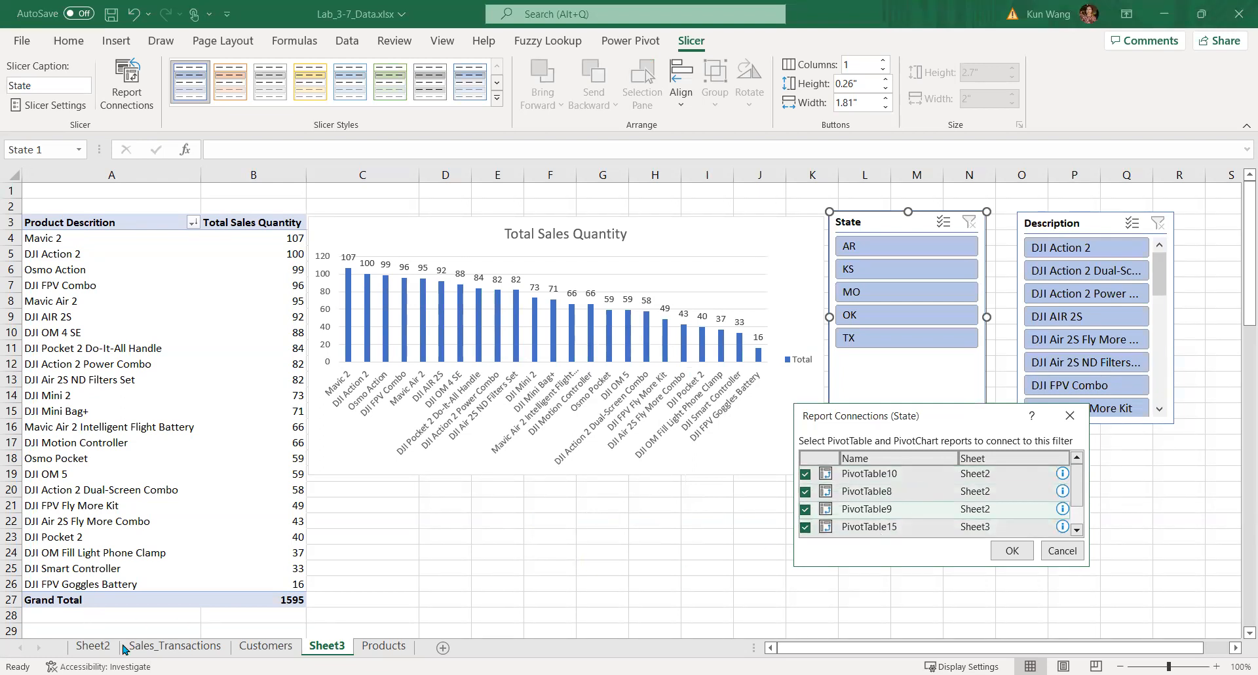
pyautogui.scroll(-2, 819, 524)
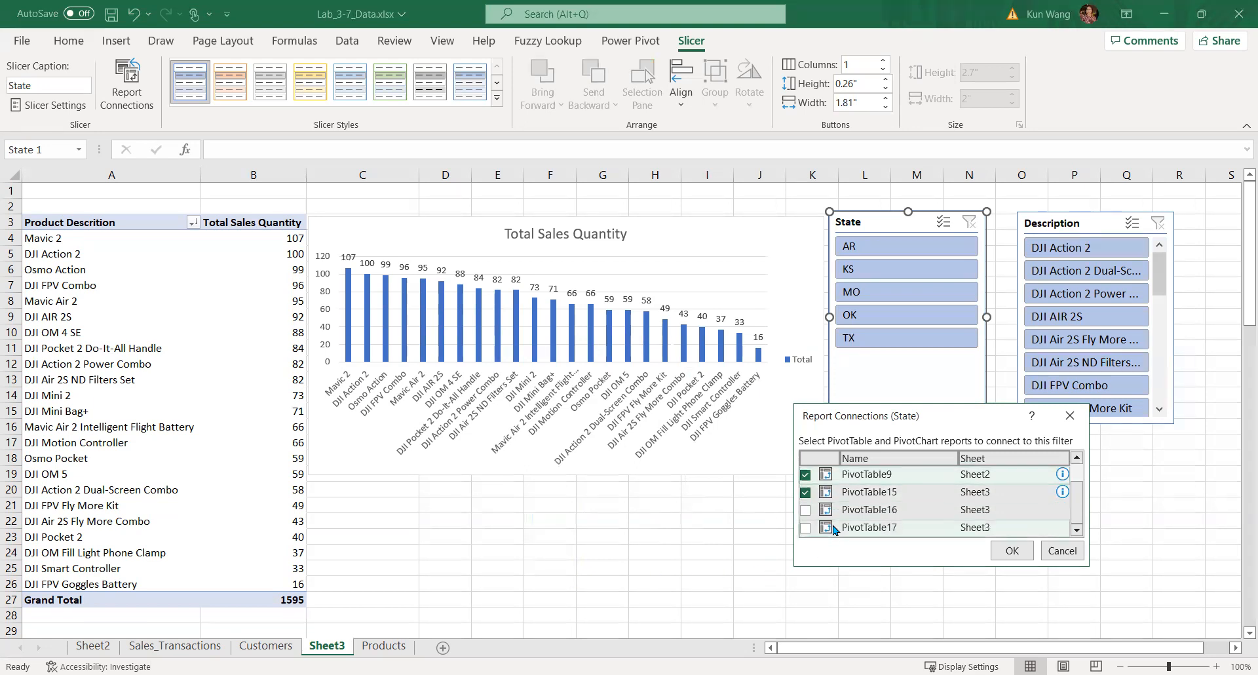
pyautogui.click(808, 513)
pyautogui.scroll(2, 808, 514)
pyautogui.click(806, 510)
pyautogui.scroll(-2, 844, 510)
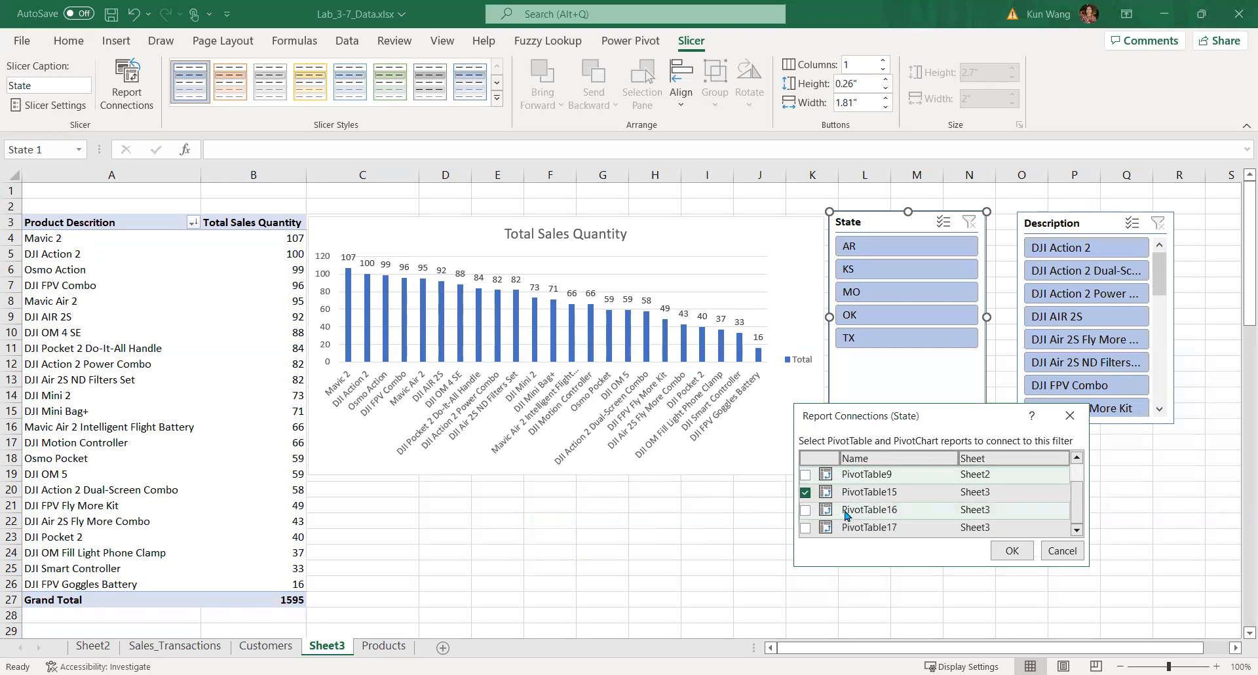
# Connect the State slicer to PivotTable16 and PivotTable17 on Sheet3 and PivotTable8, PivotTable9 and PivotTable10 on Sheet2, keeping PivotTable15
pyautogui.click(807, 511)
pyautogui.click(807, 528)
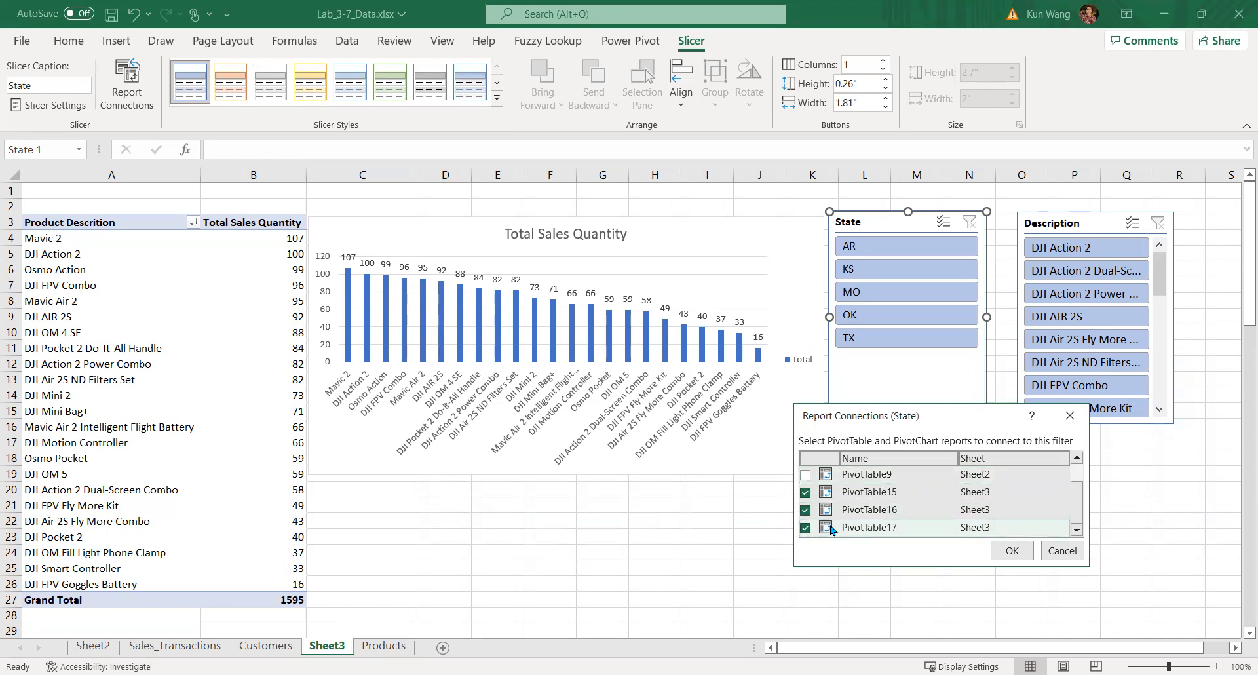
pyautogui.click(805, 474)
pyautogui.scroll(2, 809, 485)
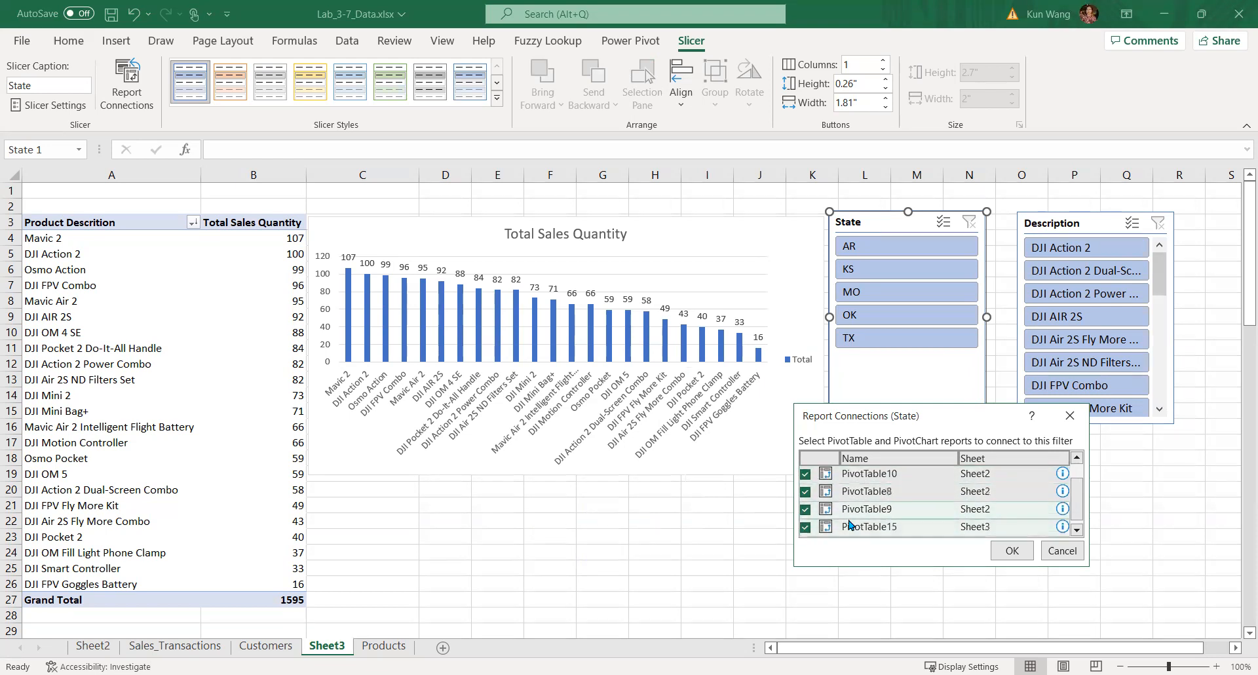
pyautogui.scroll(-2, 825, 492)
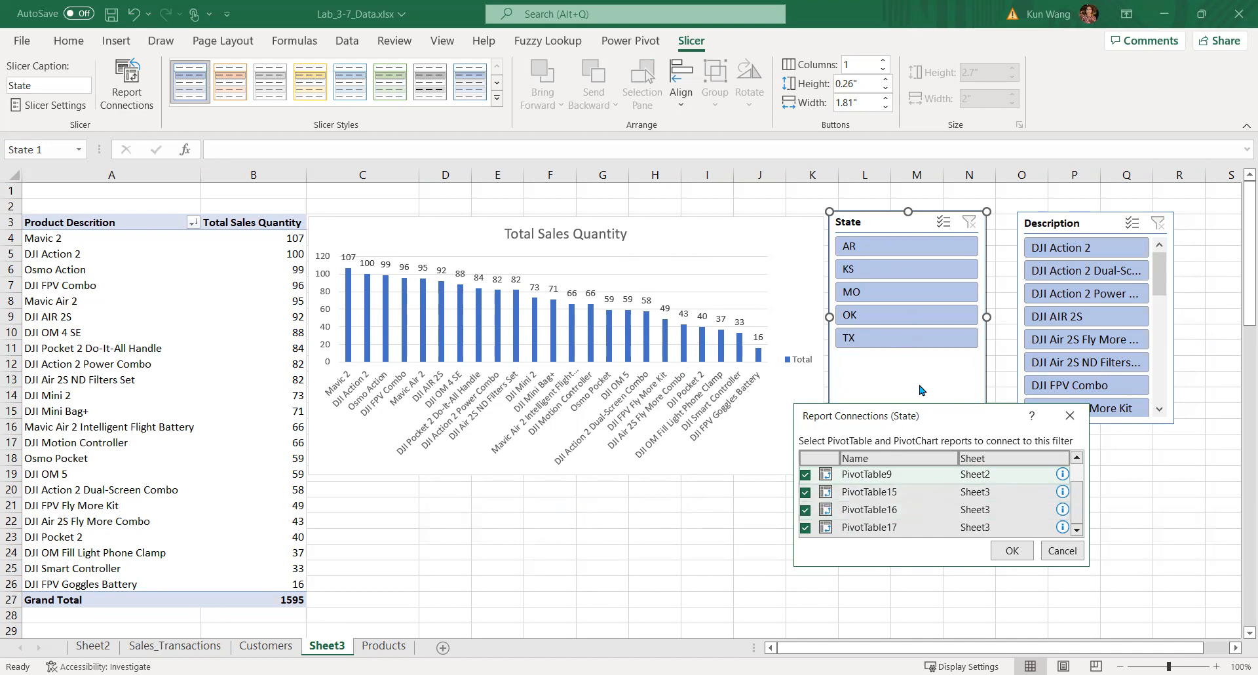
pyautogui.click(1010, 552)
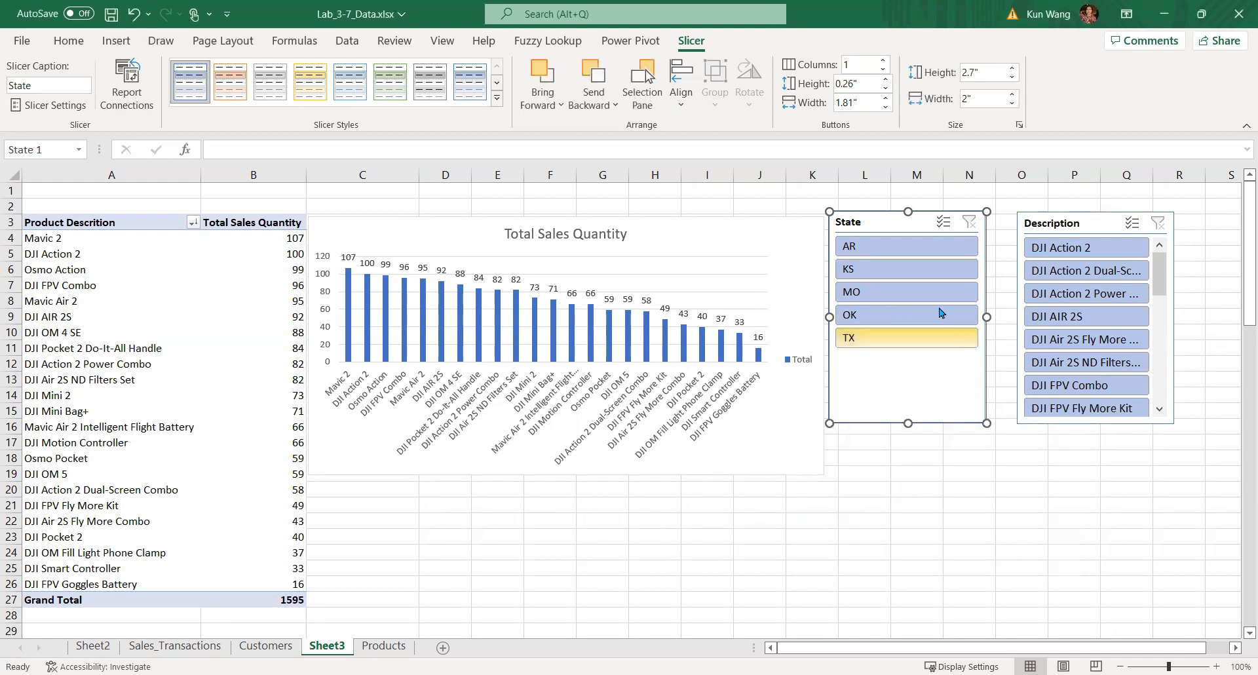
# Filter the reports to state AR and examine how the Number of Invoices chart and the date line chart respond
pyautogui.click(870, 253)
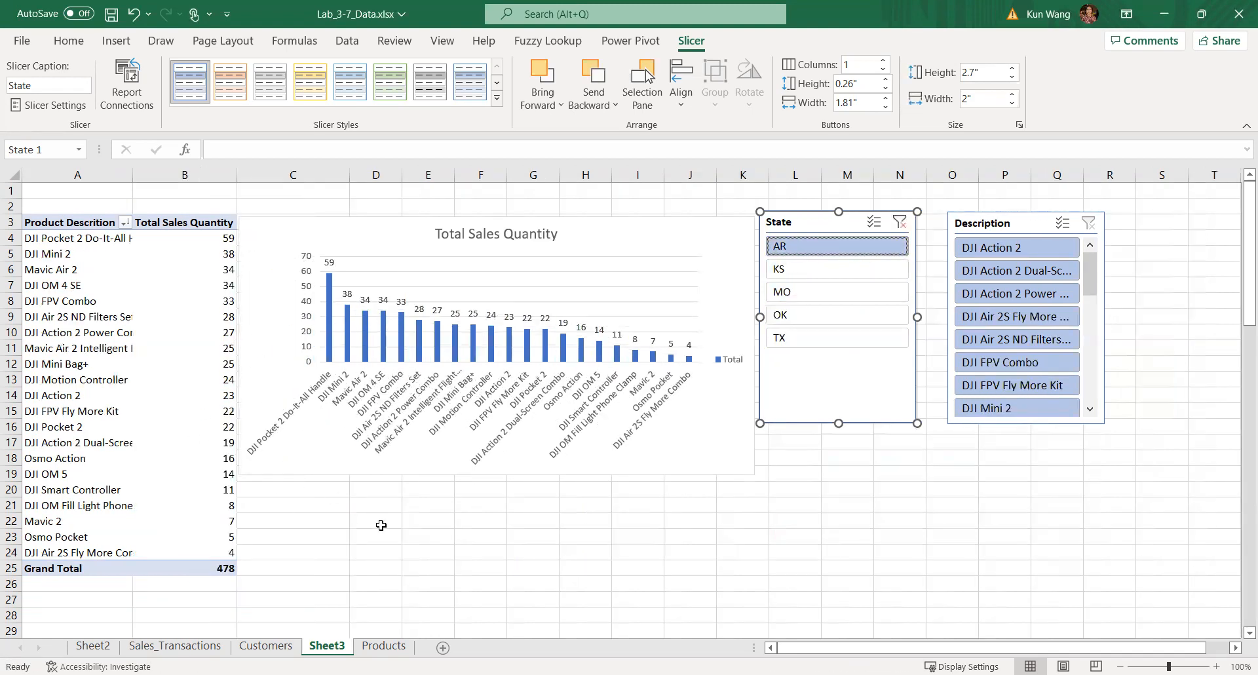
pyautogui.click(430, 538)
pyautogui.scroll(-9, 430, 538)
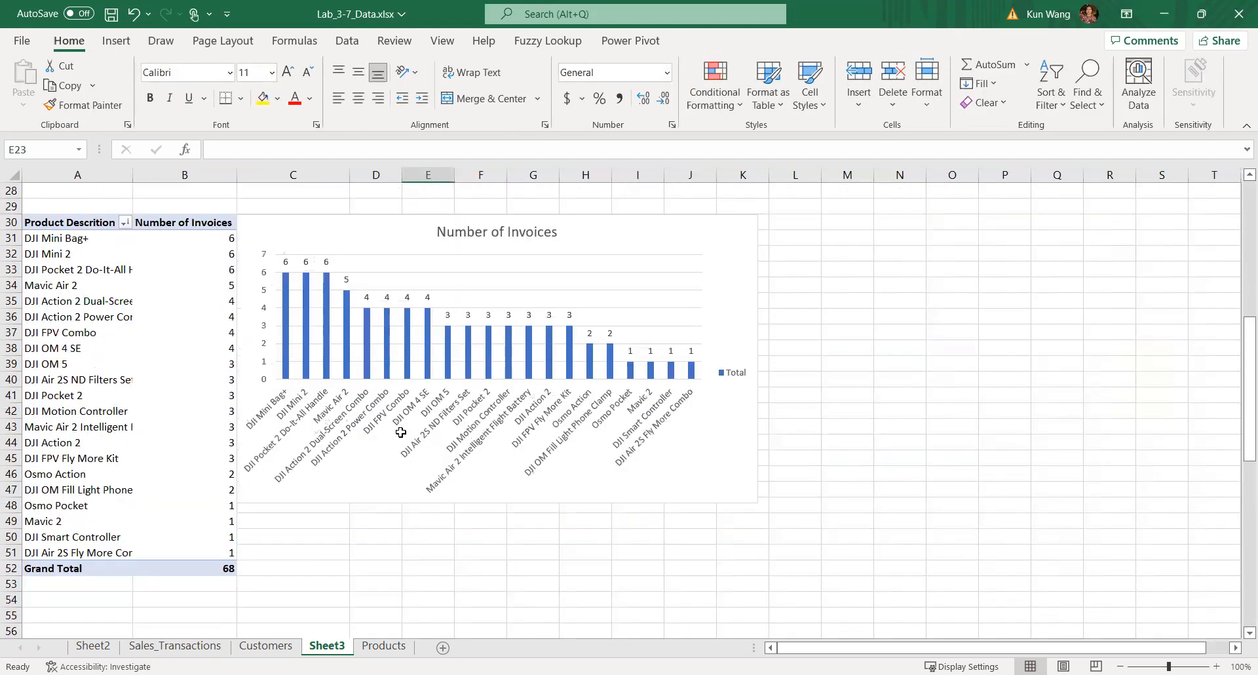
pyautogui.scroll(-7, 406, 433)
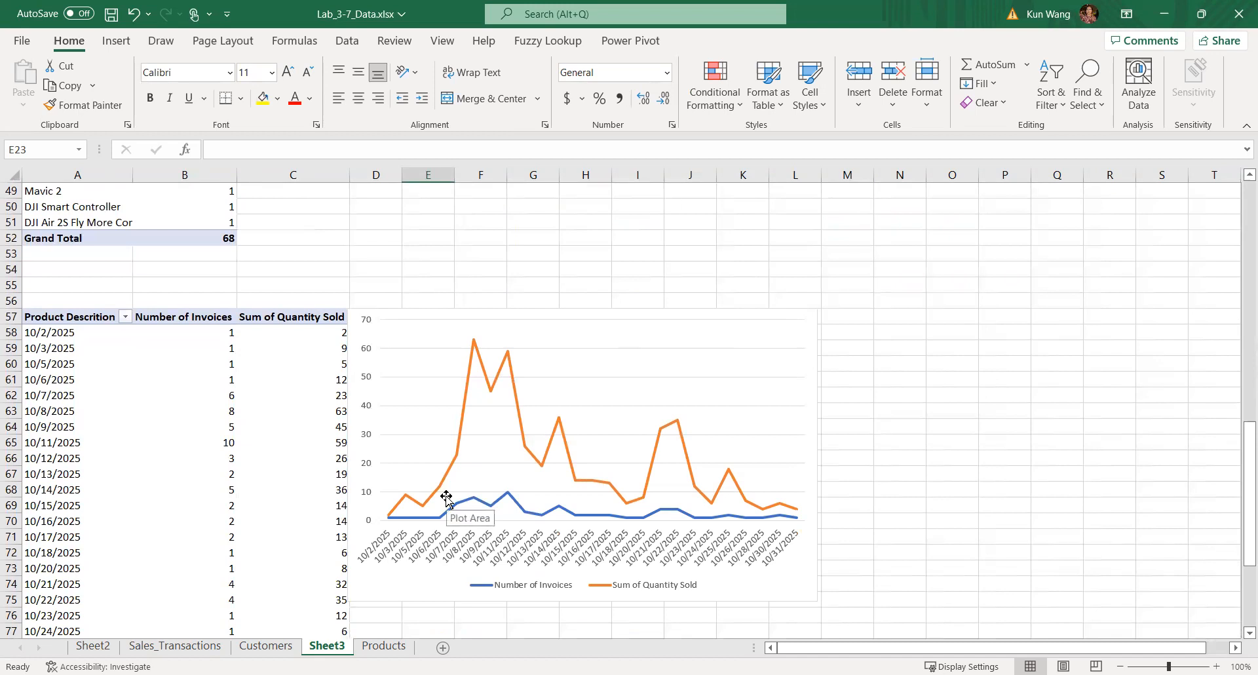
pyautogui.scroll(16, 446, 498)
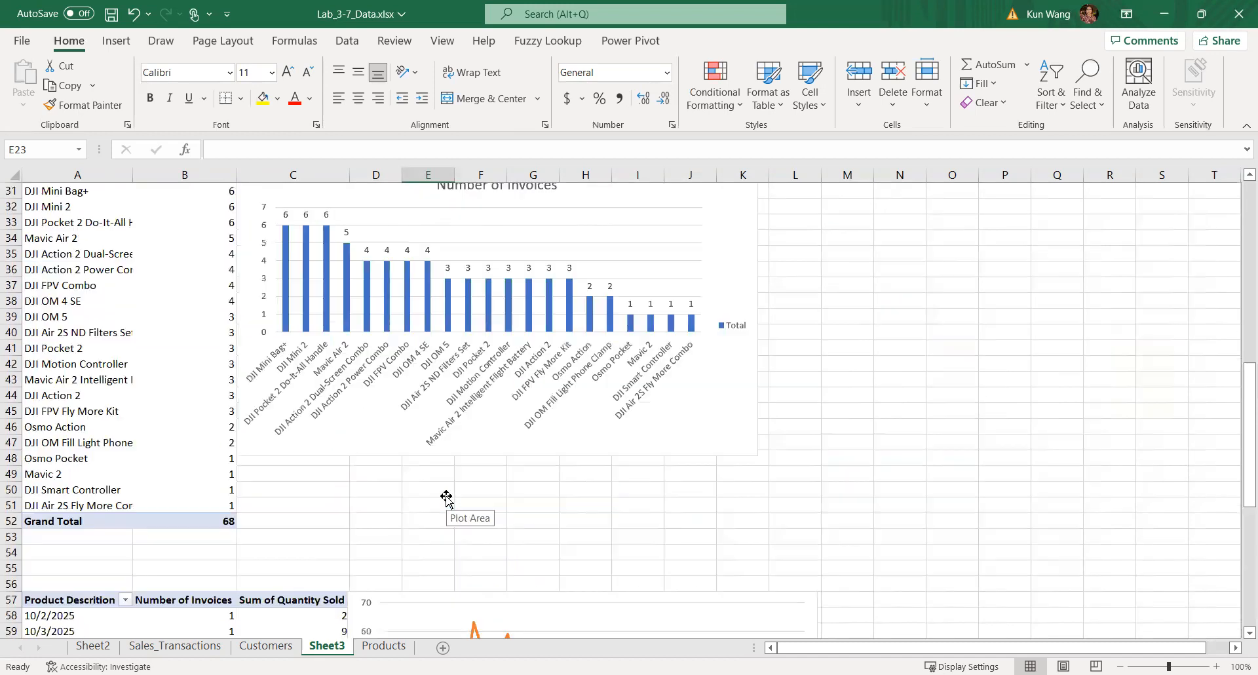
# Try the State slicer with KS and MO to compare the Total Sales Quantity results, and return to KS
pyautogui.click(801, 270)
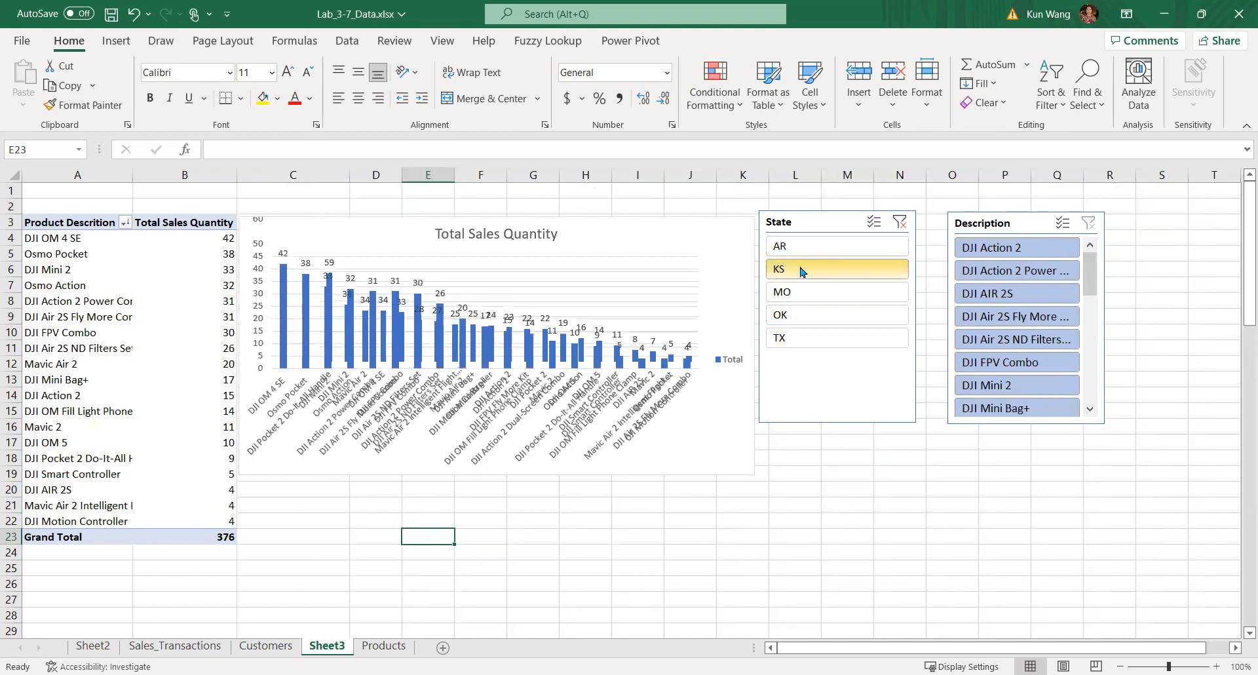
pyautogui.click(805, 297)
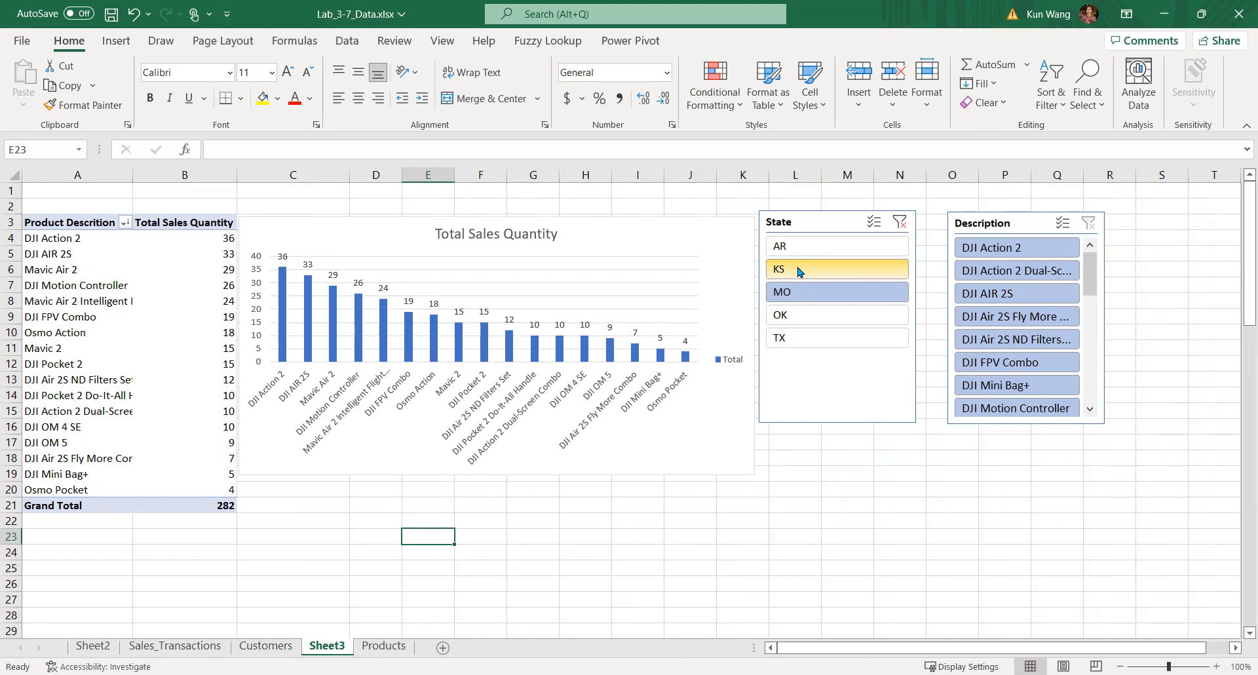
pyautogui.click(799, 270)
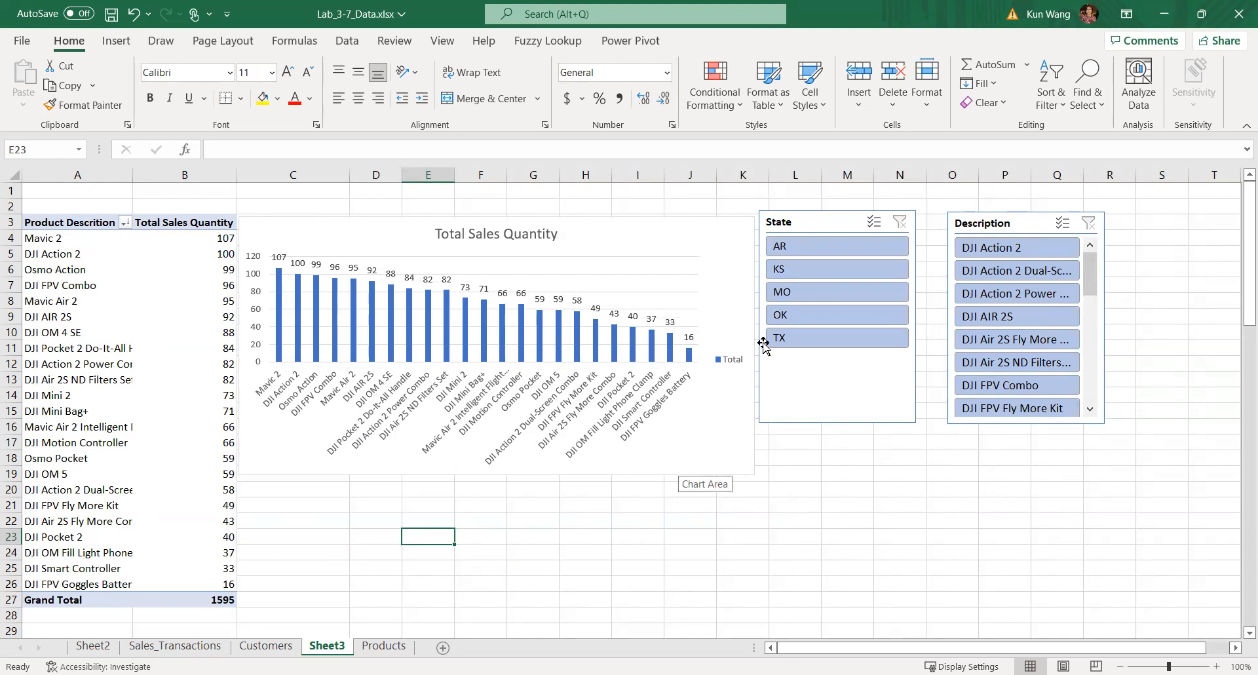
# Change the State slicer's header caption to "State slicer" in its slicer settings
pyautogui.click(824, 225)
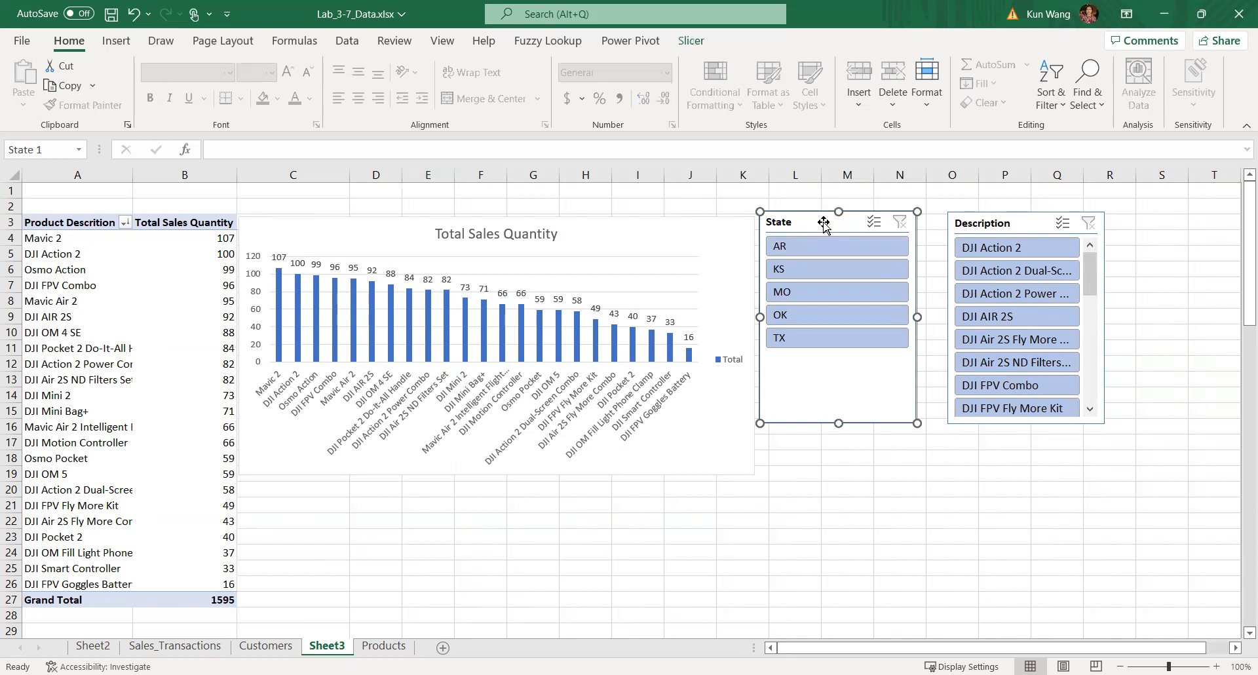
pyautogui.click(693, 42)
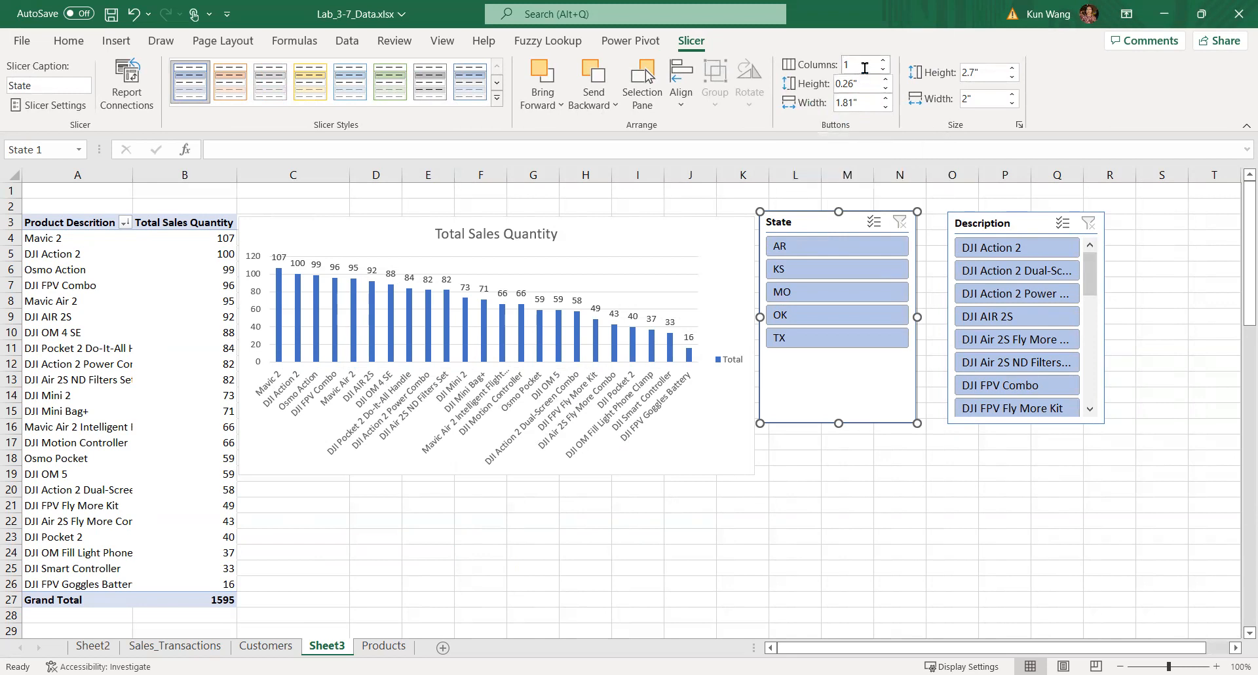
pyautogui.click(862, 100)
pyautogui.press('BackSpace')
pyautogui.press('BackSpace')
pyautogui.rightClick(814, 222)
pyautogui.click(813, 224)
pyautogui.rightClick(838, 222)
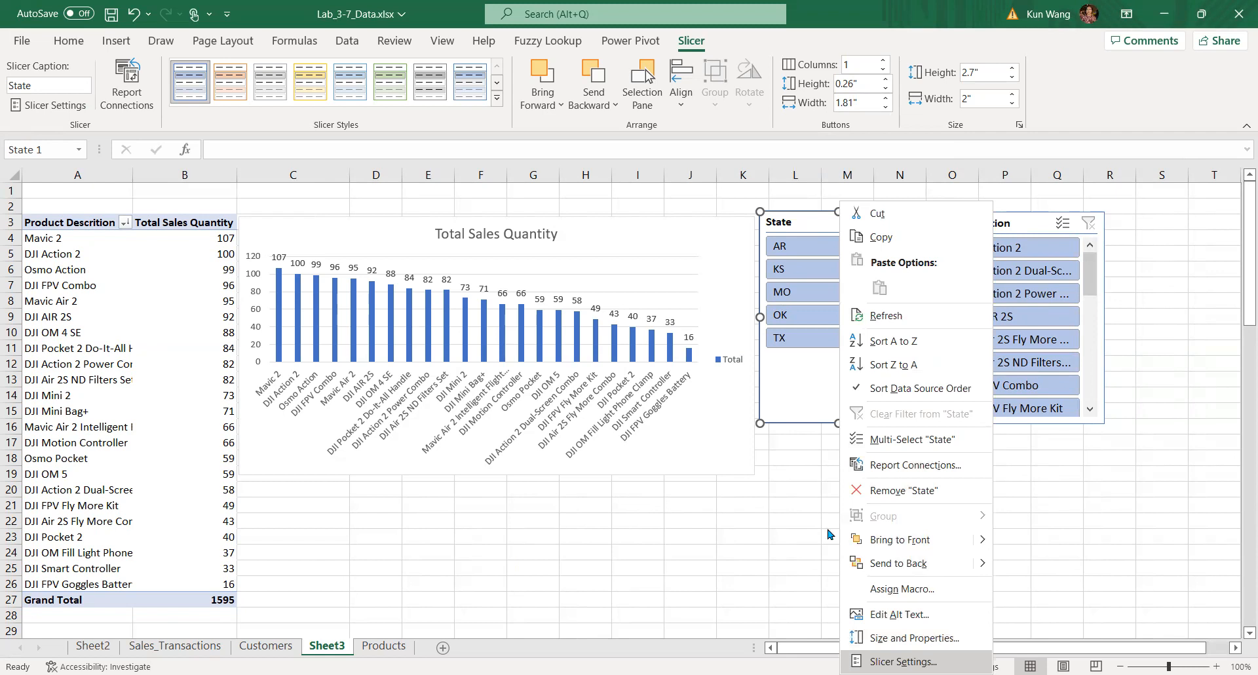
pyautogui.press('Return')
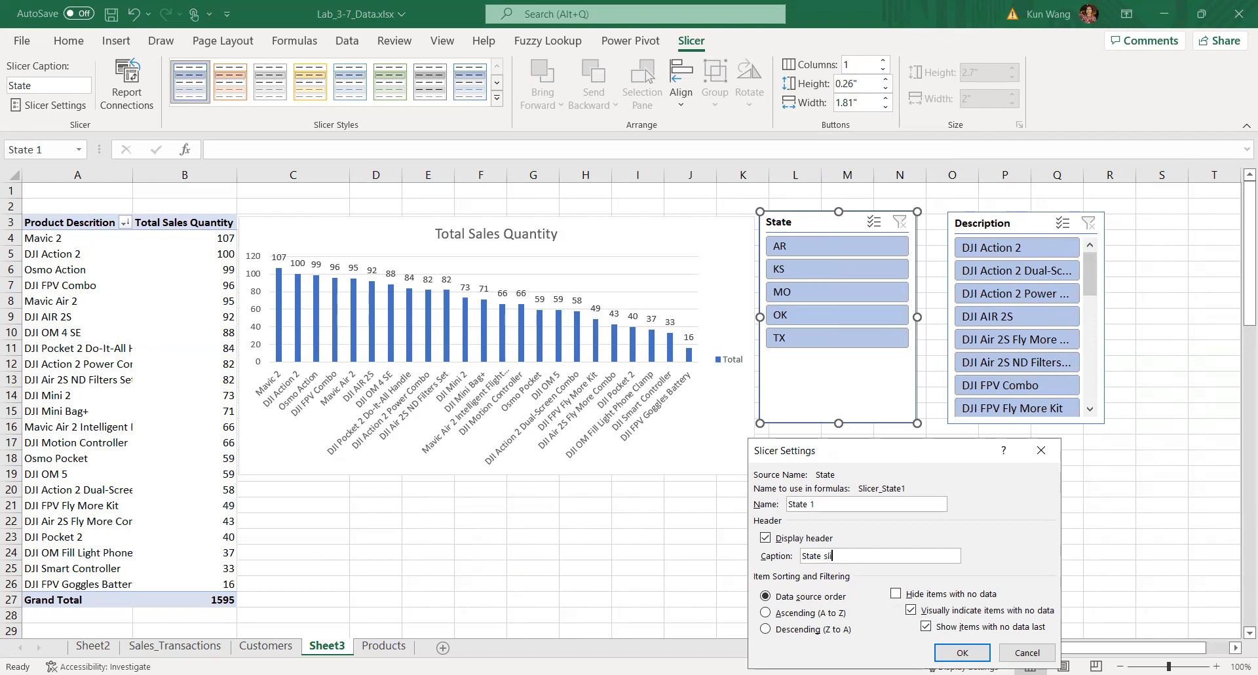
pyautogui.write('slicer')
pyautogui.press('Return')
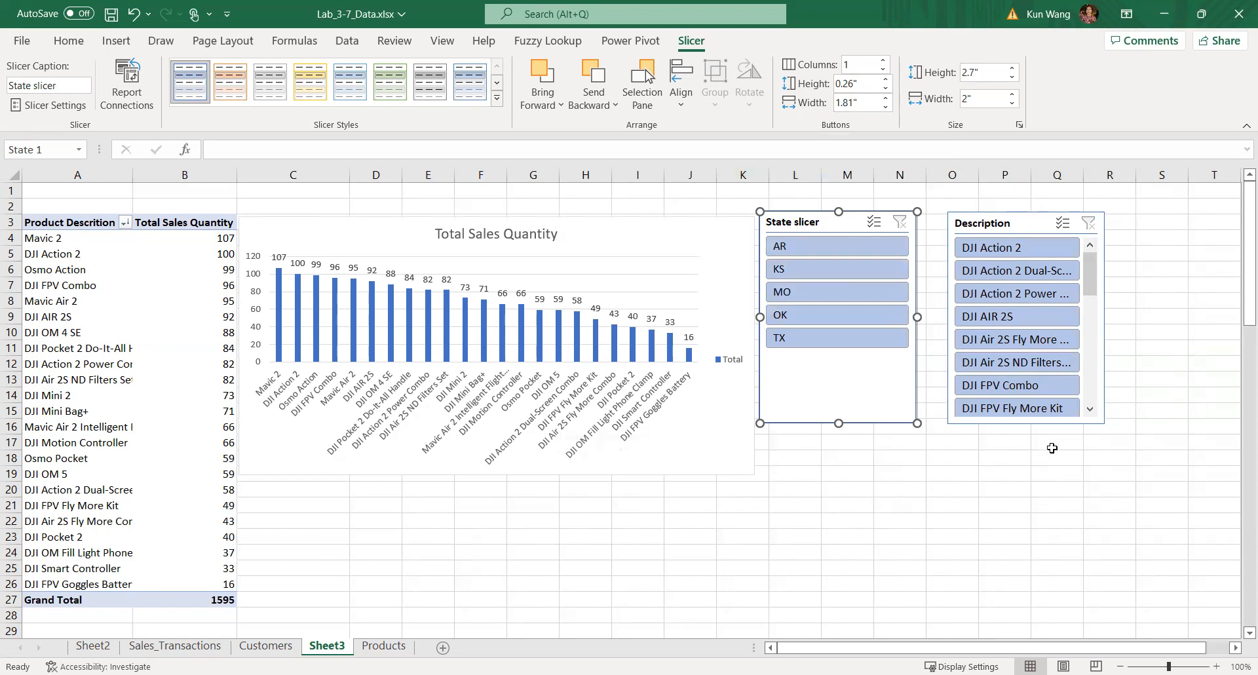
# Arrange the Description slicer's buttons in 3 columns
pyautogui.click(1025, 222)
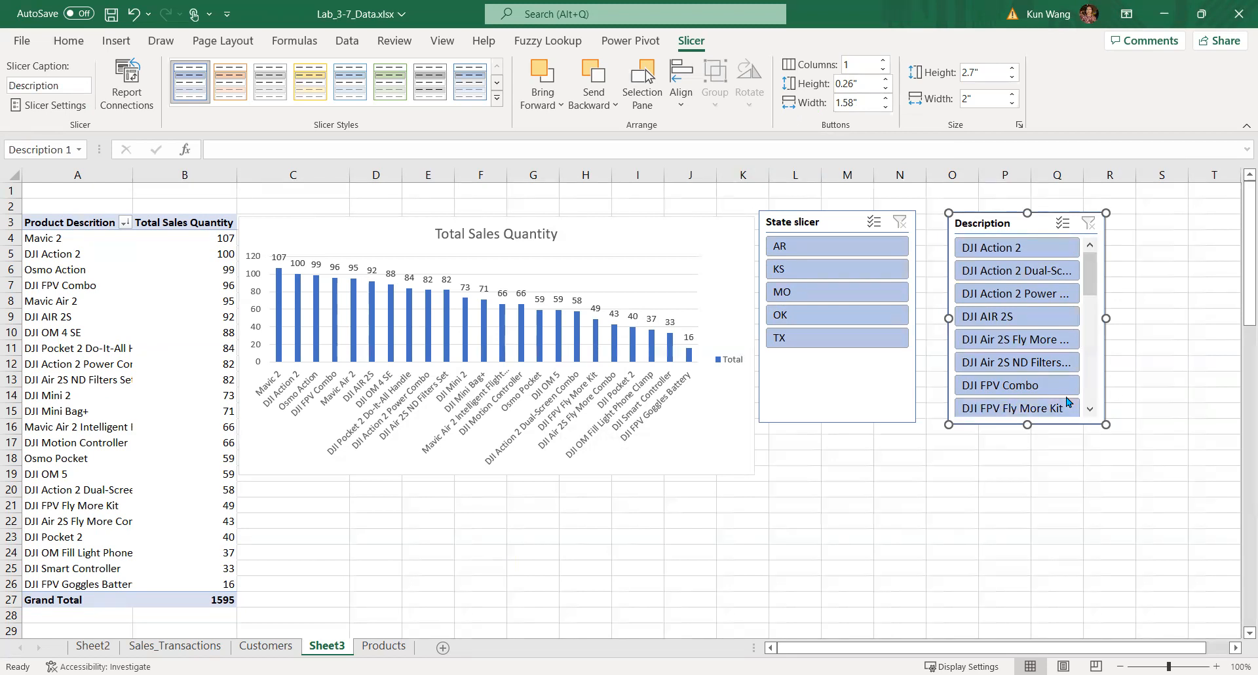
pyautogui.moveTo(1086, 296); pyautogui.dragTo(1090, 262)
pyautogui.click(883, 60)
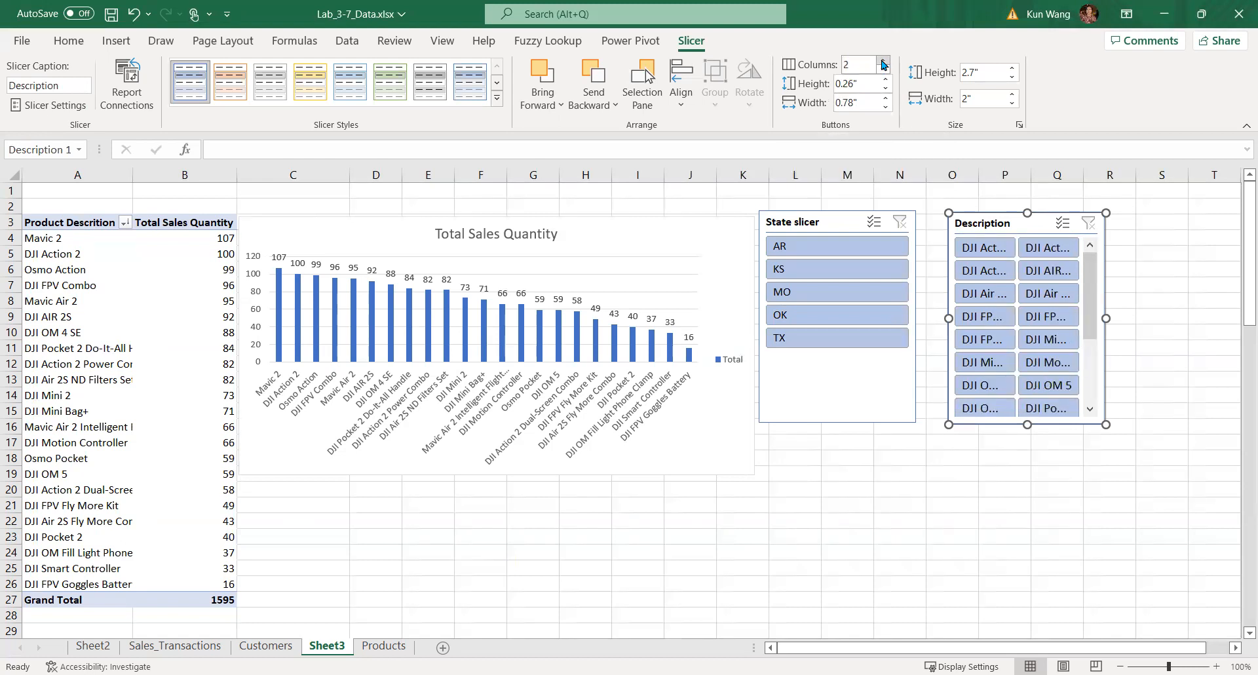
pyautogui.click(882, 61)
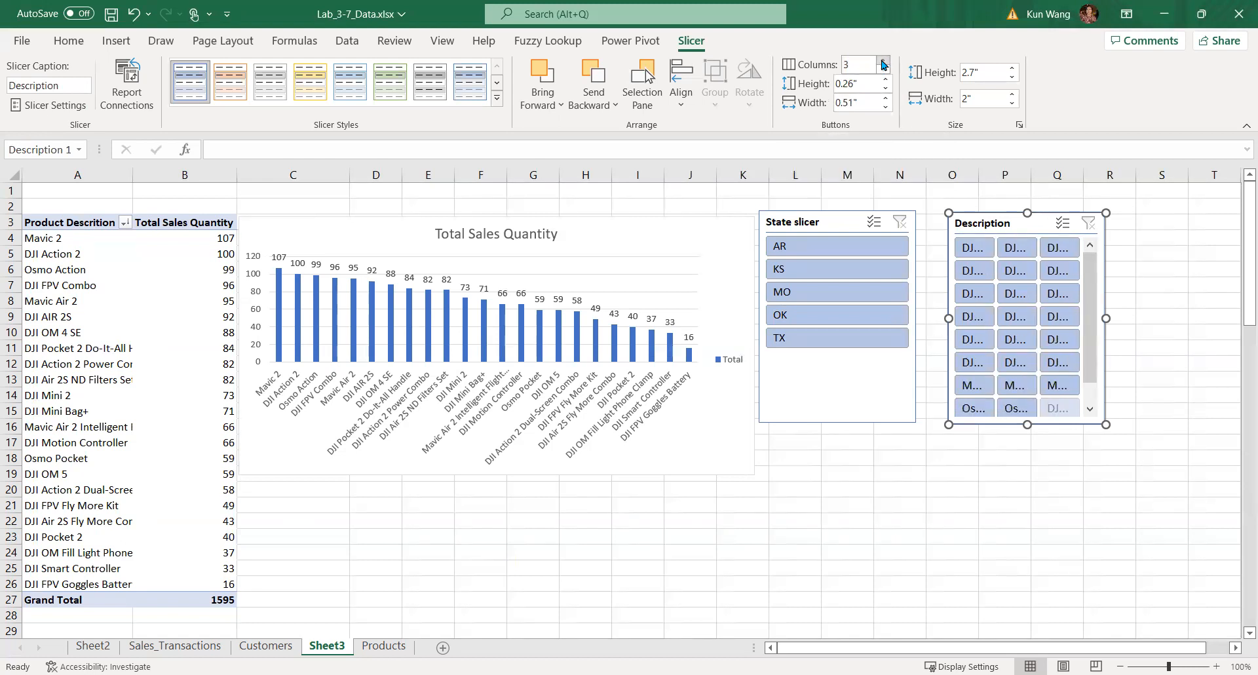
# Enlarge the Description slicer to extend into column T and down to about the end of row 17
pyautogui.moveTo(1106, 425); pyautogui.dragTo(1205, 446)
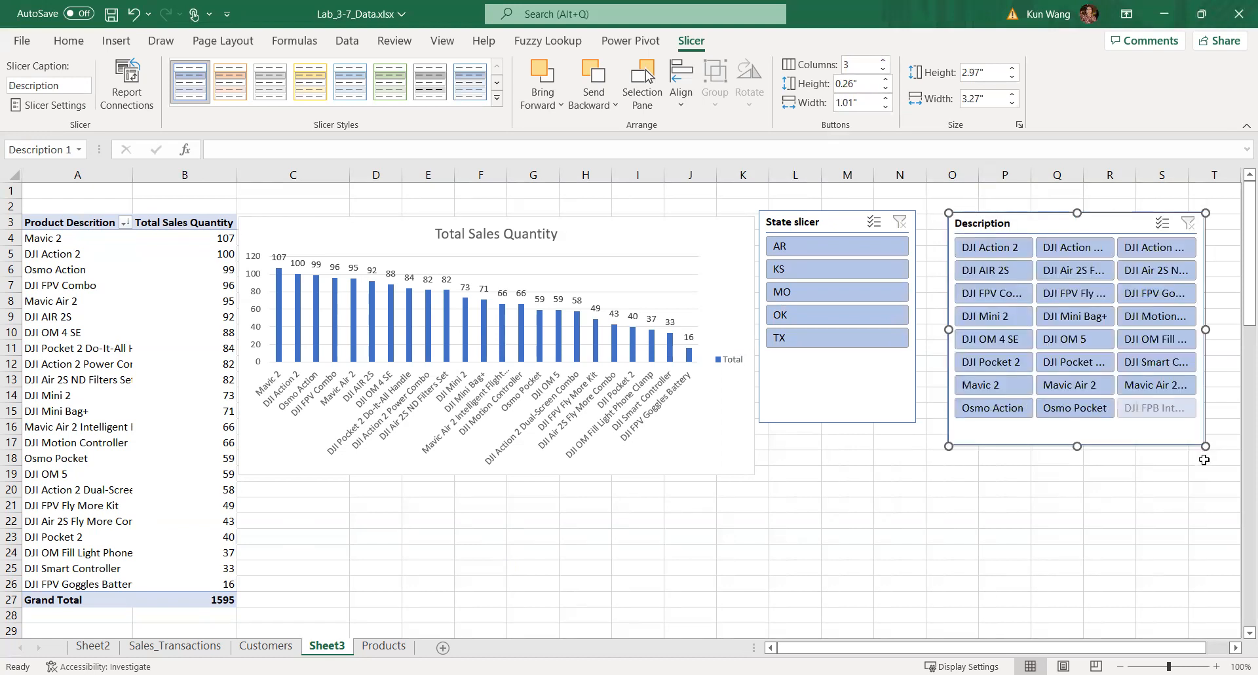
pyautogui.click(1190, 545)
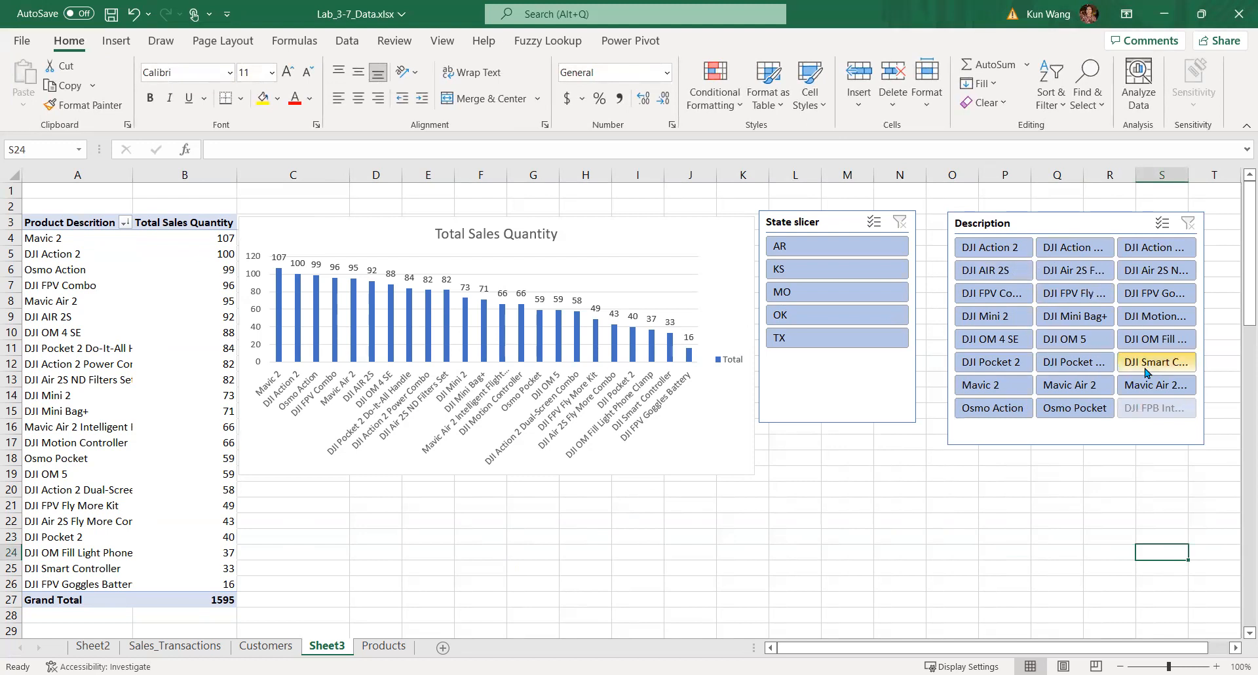
pyautogui.click(1184, 434)
pyautogui.moveTo(1204, 444); pyautogui.dragTo(1221, 452)
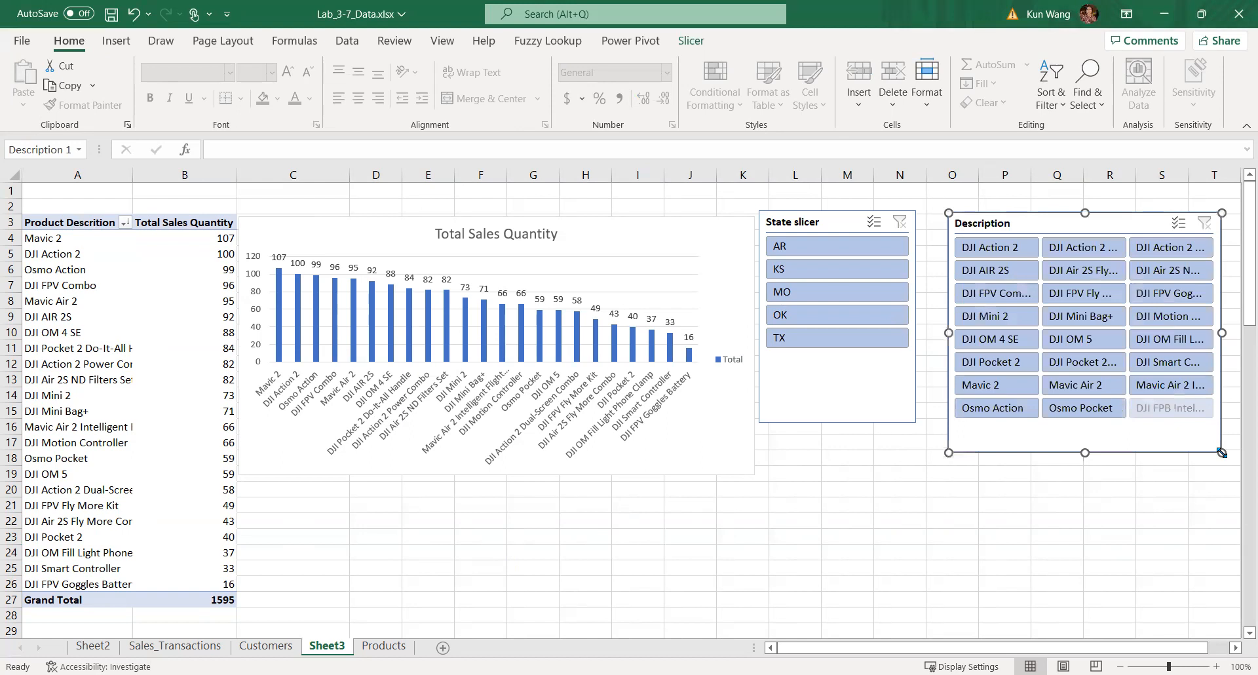
# Disconnect the Description slicer from PivotTable15 in its report connections, leaving only PivotTable17 on Sheet3 connected
pyautogui.rightClick(1101, 221)
pyautogui.press('Escape')
pyautogui.rightClick(1106, 224)
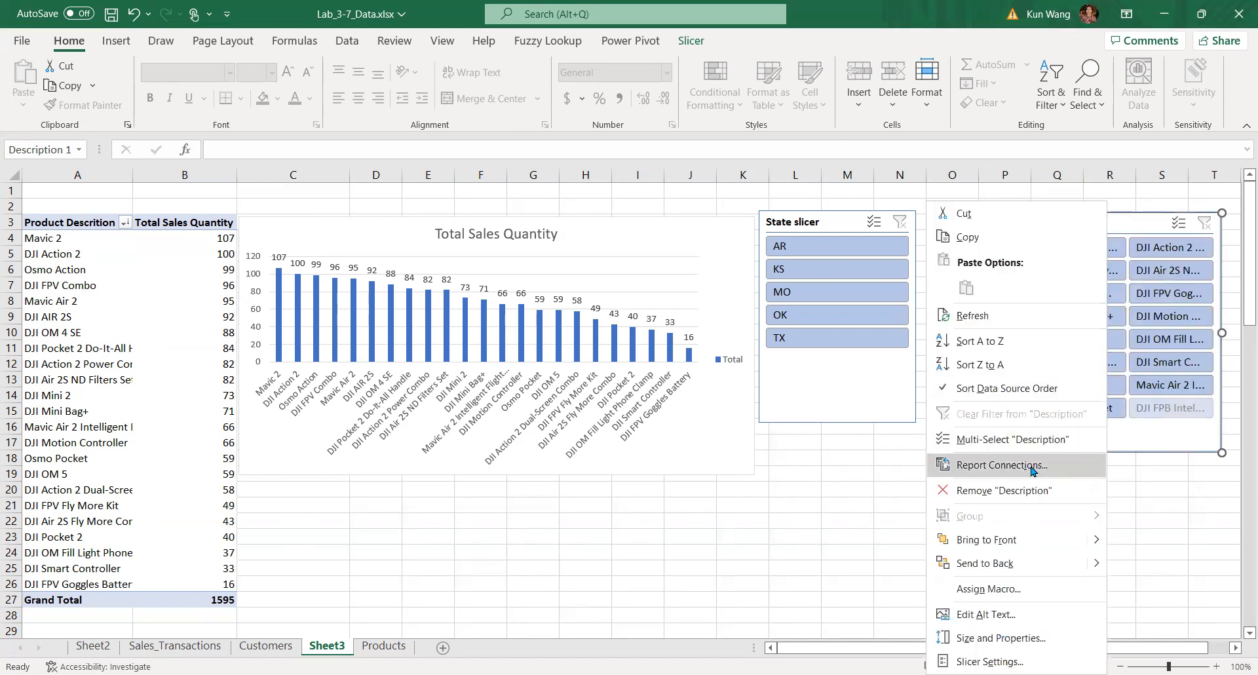
pyautogui.click(1031, 466)
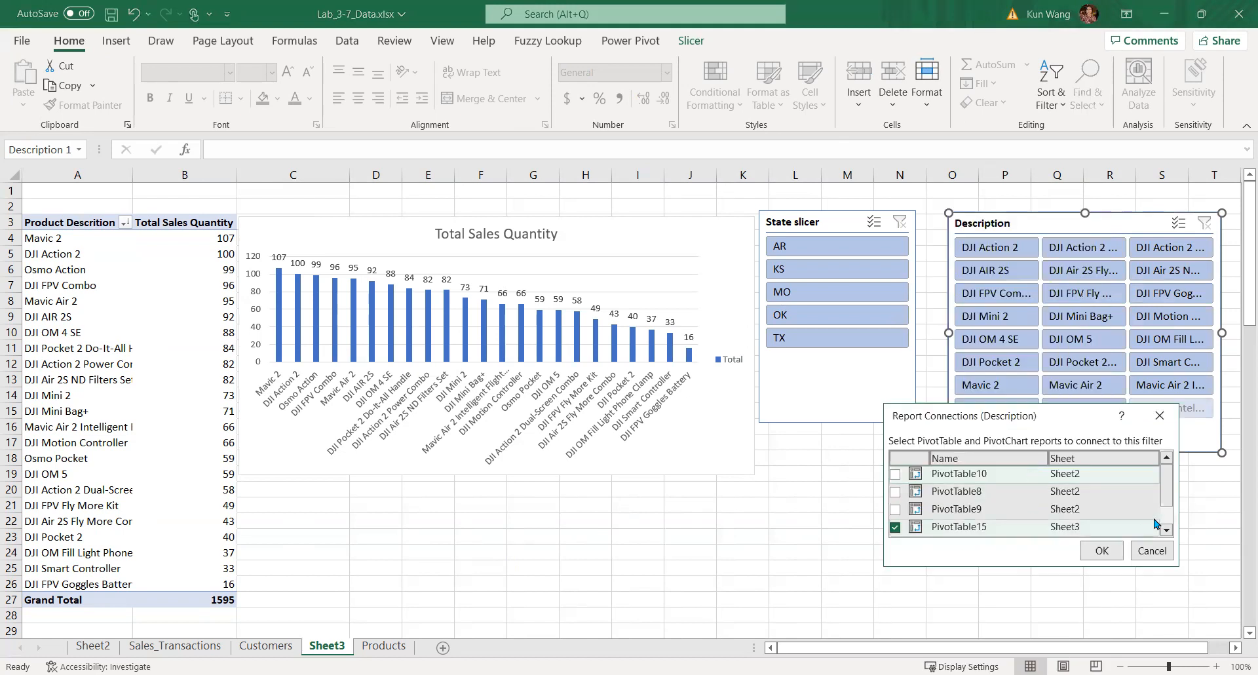
pyautogui.moveTo(1169, 501); pyautogui.dragTo(1171, 519)
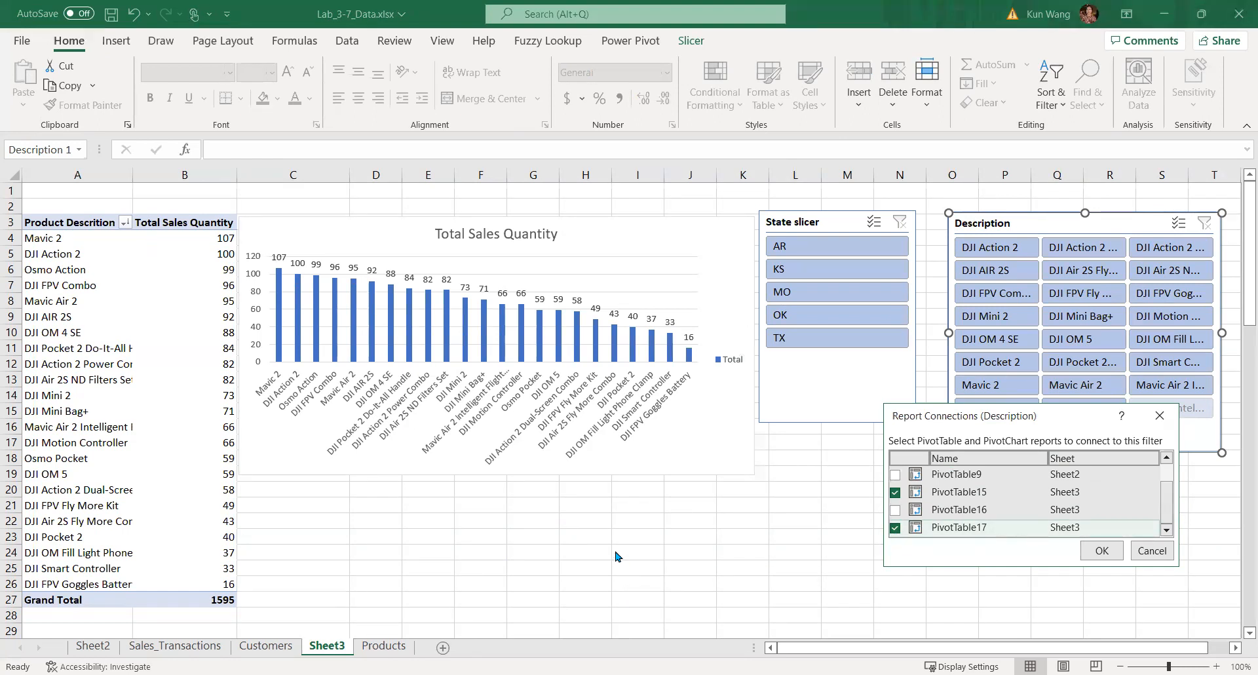
pyautogui.click(895, 493)
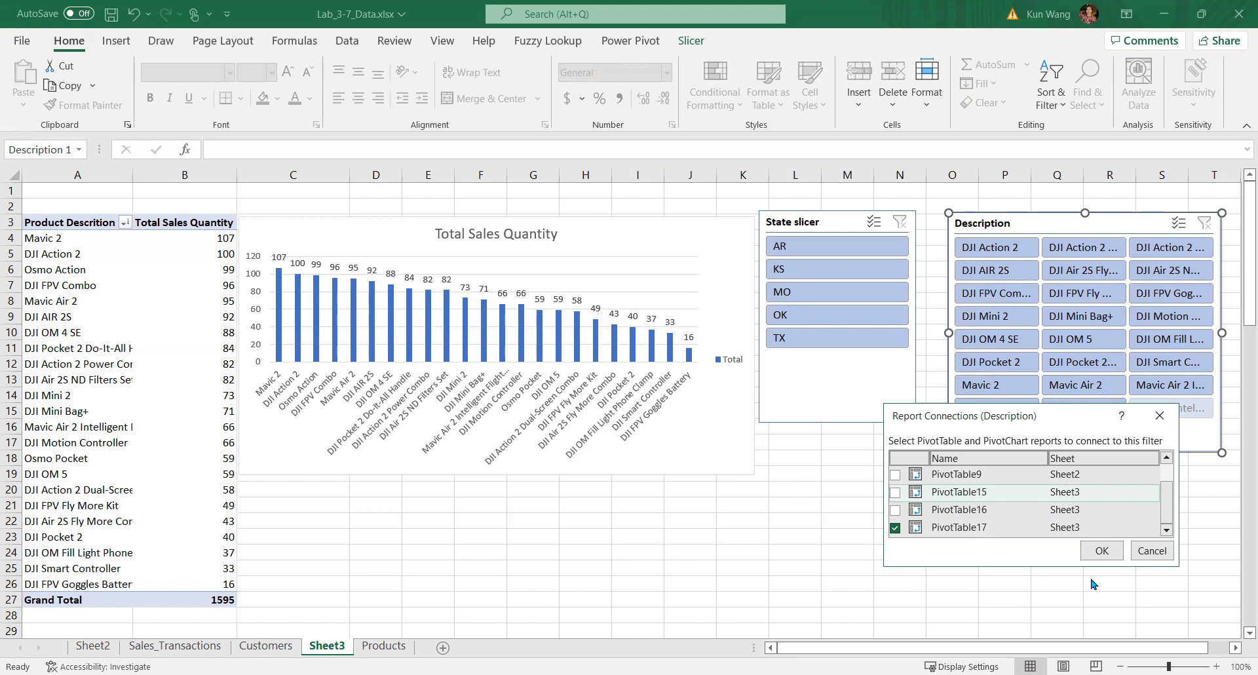
pyautogui.click(1102, 551)
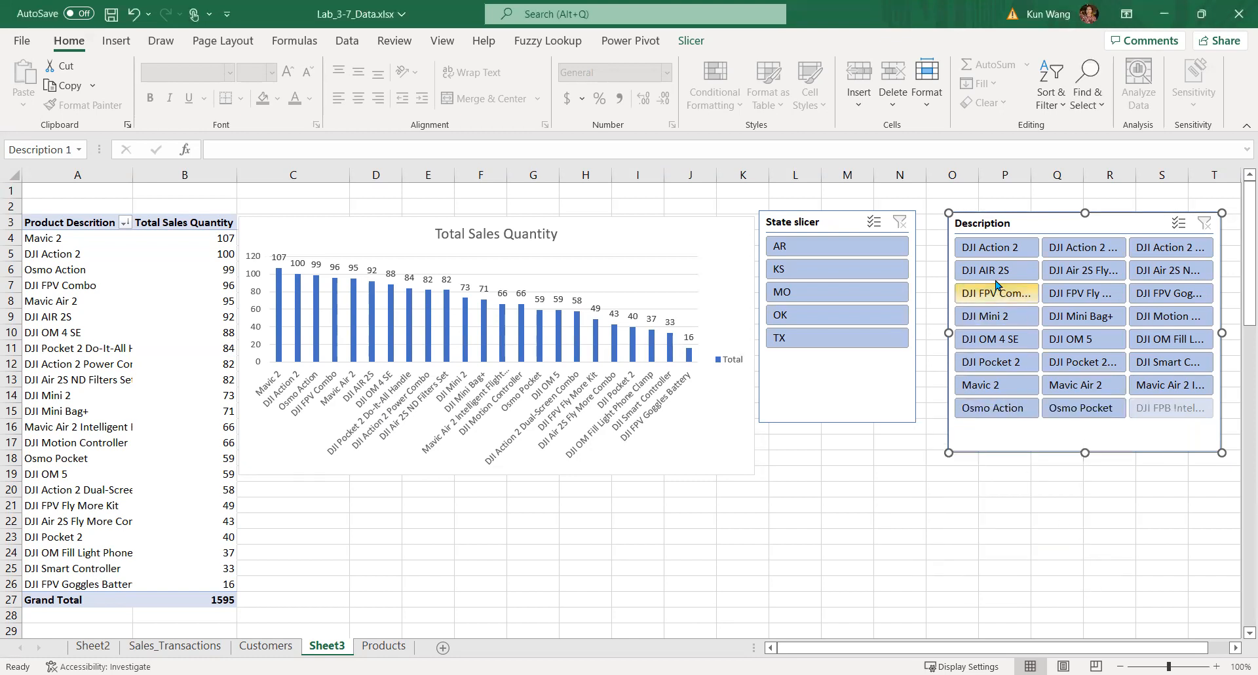
# Filter the Description slicer to DJI Action 2 and check its effect on the invoices and quantity line chart by date
pyautogui.click(1001, 252)
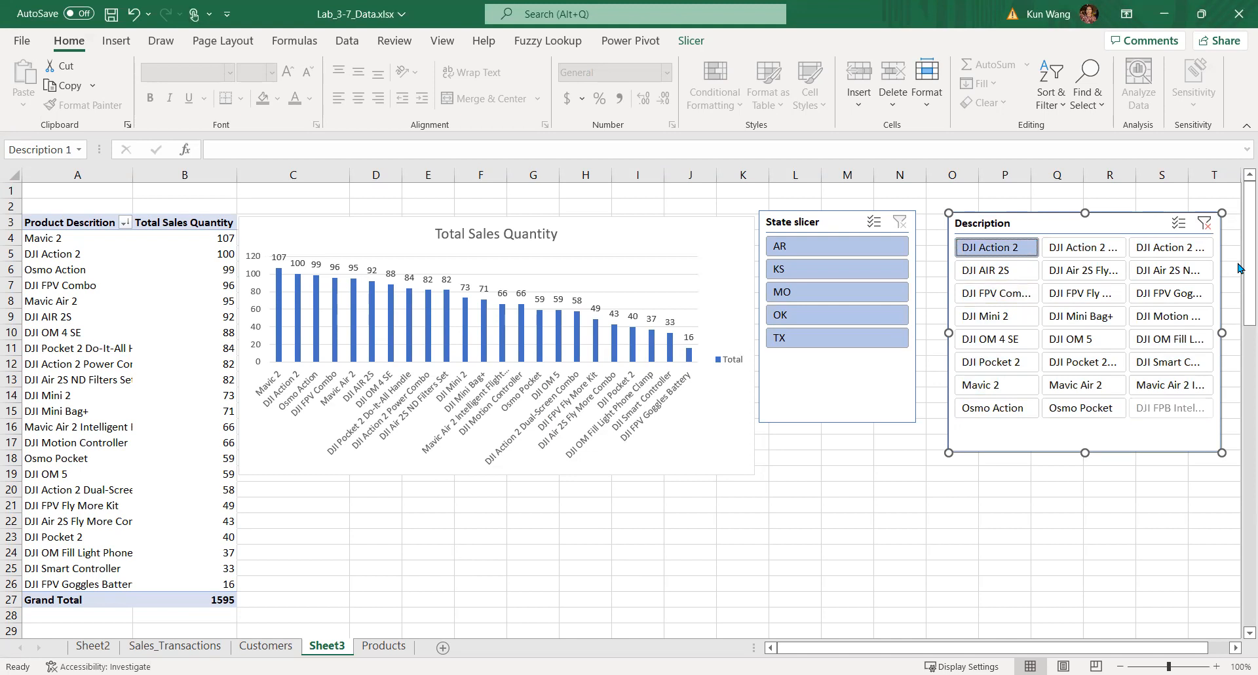
pyautogui.moveTo(1240, 269); pyautogui.dragTo(1175, 503)
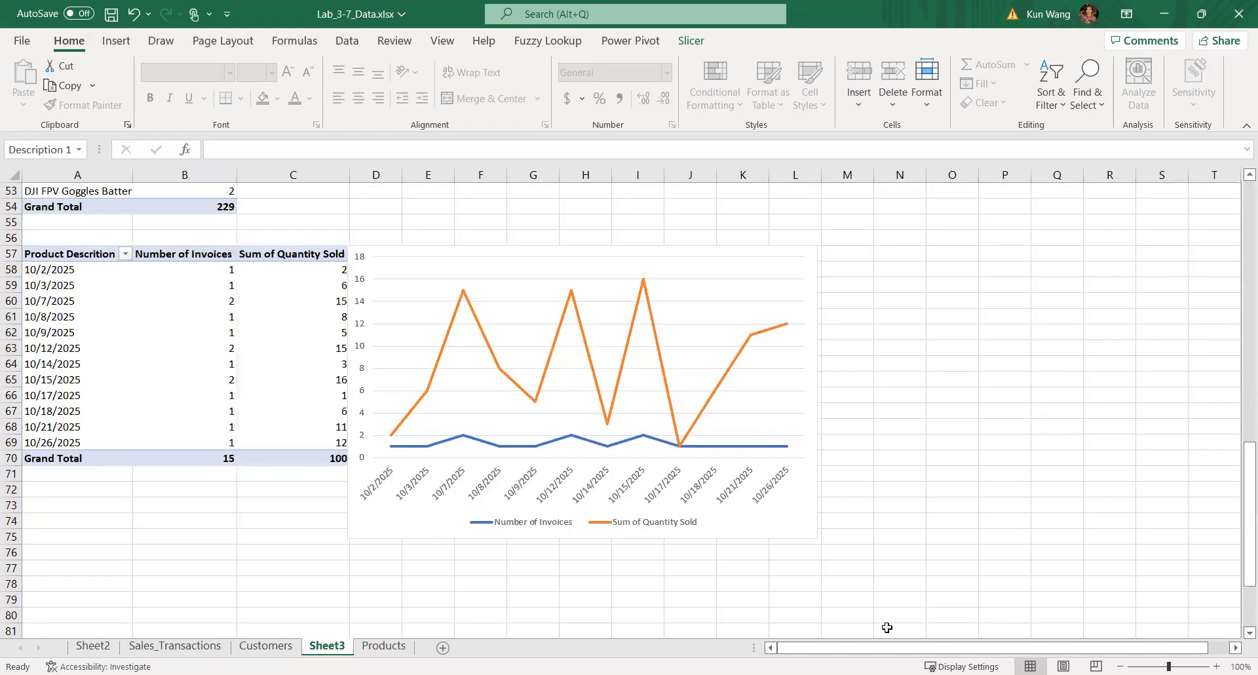
pyautogui.moveTo(1240, 543); pyautogui.dragTo(1240, 324)
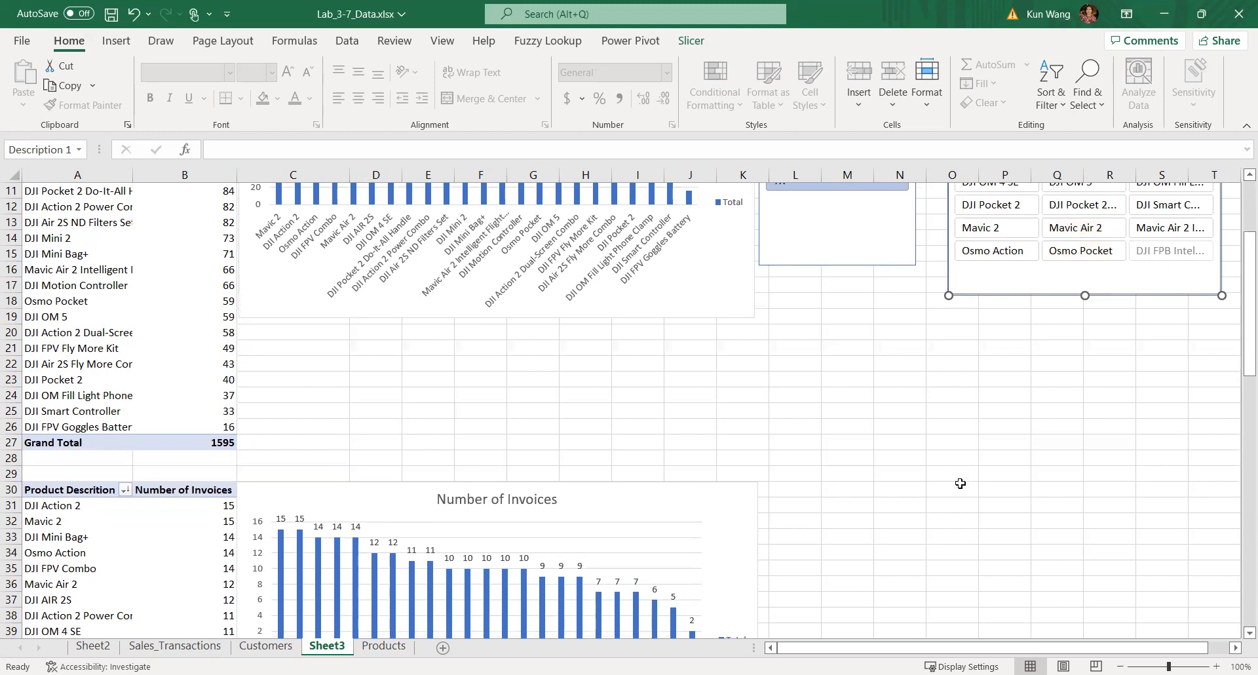
pyautogui.moveTo(1240, 327); pyautogui.dragTo(1240, 226)
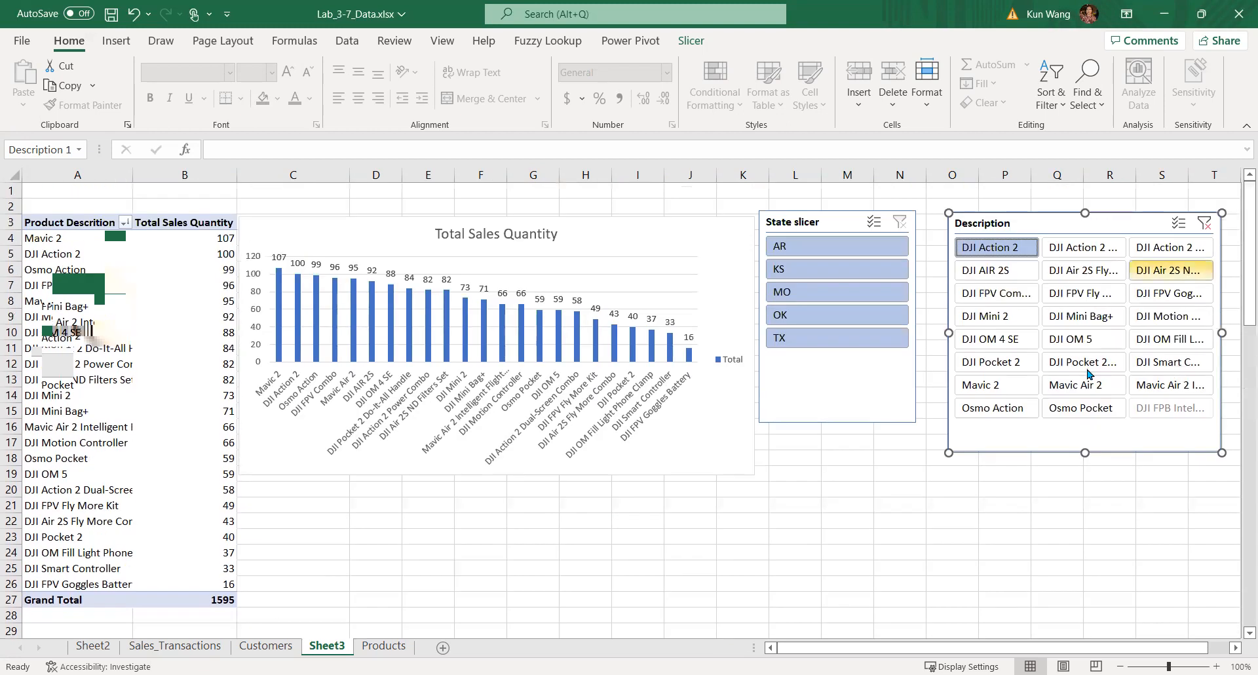
# Change the Description slicer's header caption to "Product Description" in its slicer settings
pyautogui.rightClick(1123, 437)
pyautogui.click(1006, 661)
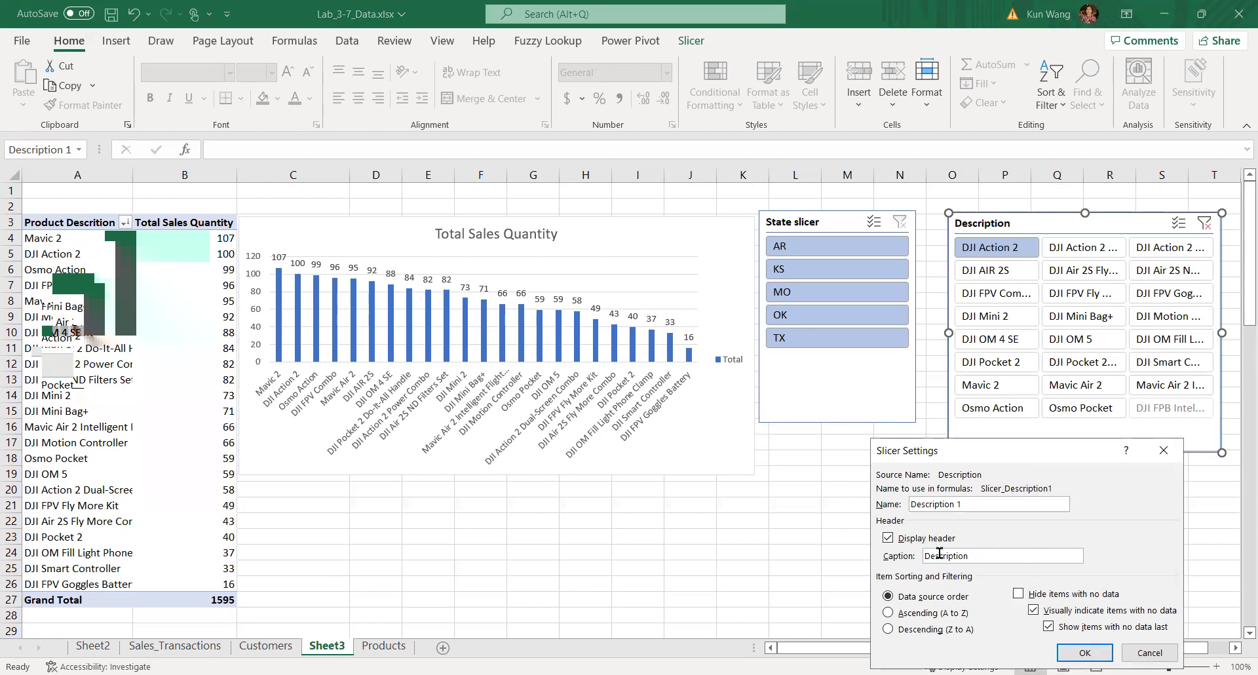
pyautogui.press('Home')
pyautogui.write('Product')
pyautogui.click(1106, 654)
pyautogui.click(1081, 556)
# Apply the light orange slicer style to the State slicer
pyautogui.click(827, 224)
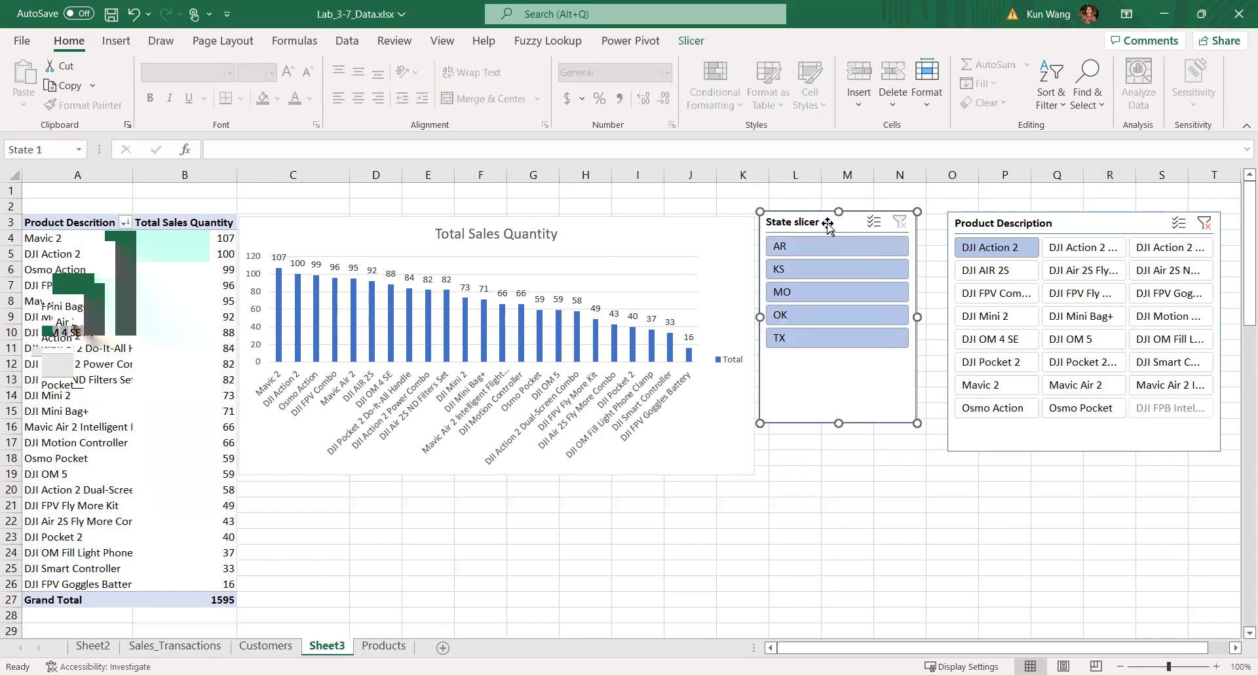
pyautogui.click(691, 41)
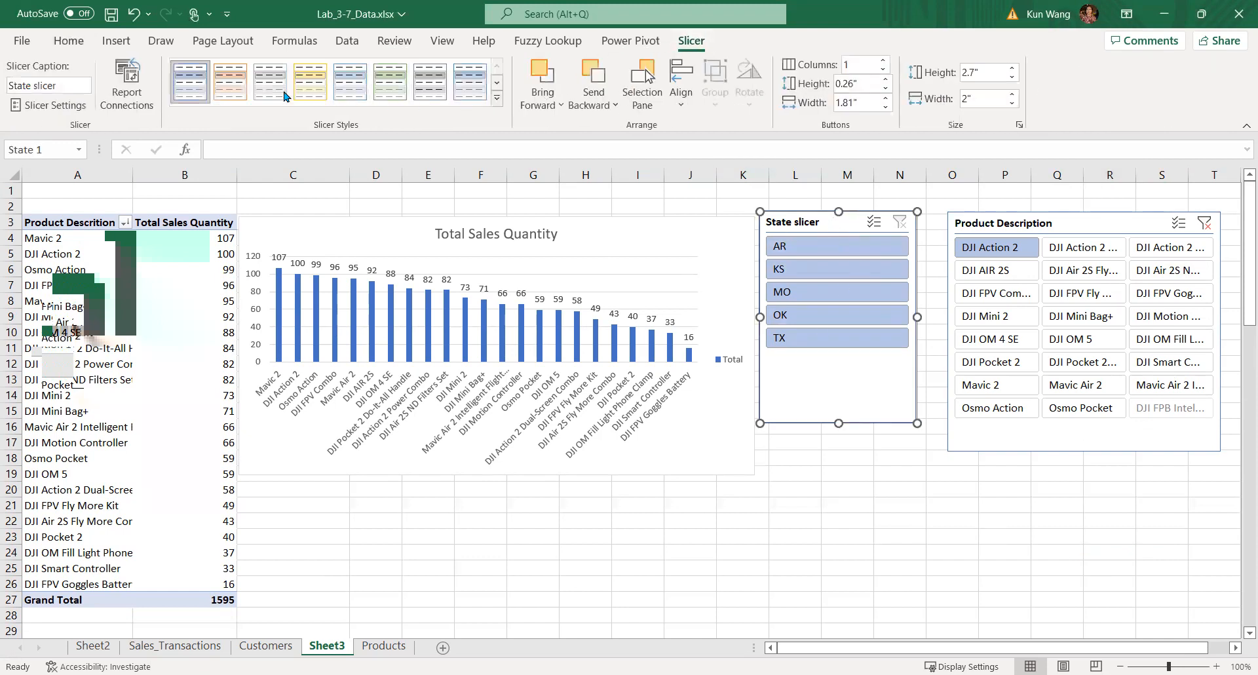
pyautogui.click(235, 93)
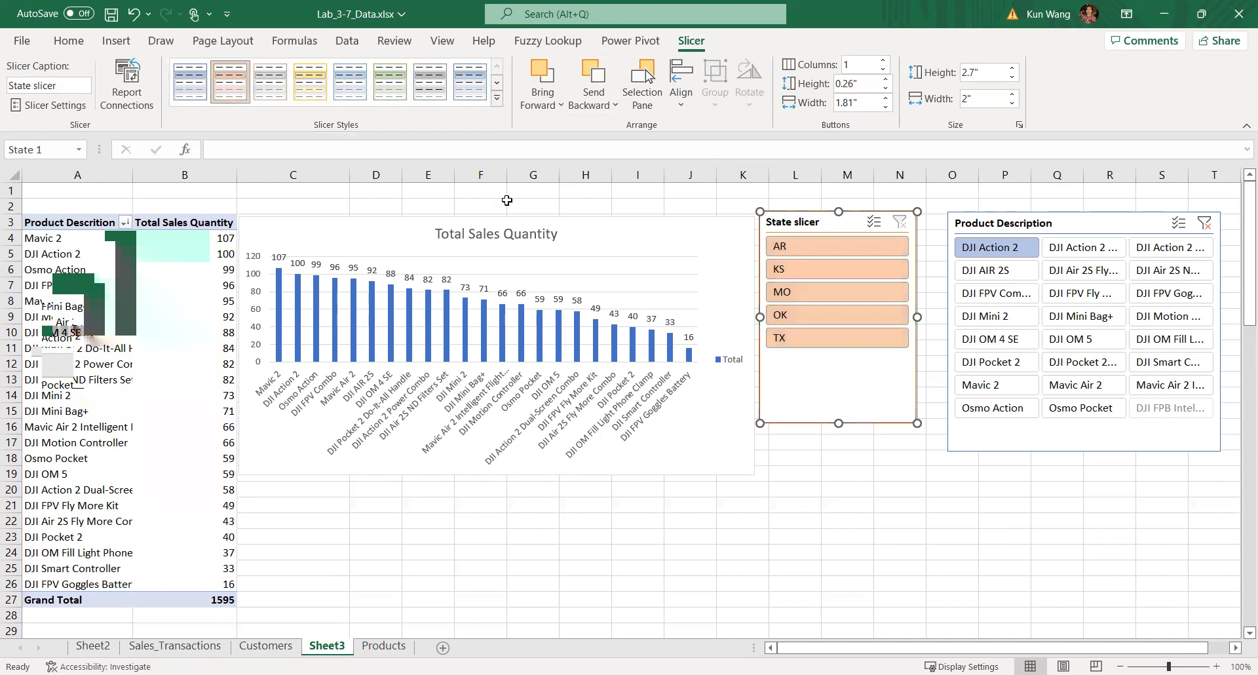
# Apply the light green slicer style to the Product Description slicer and nudge it slightly up and to the left
pyautogui.click(1071, 225)
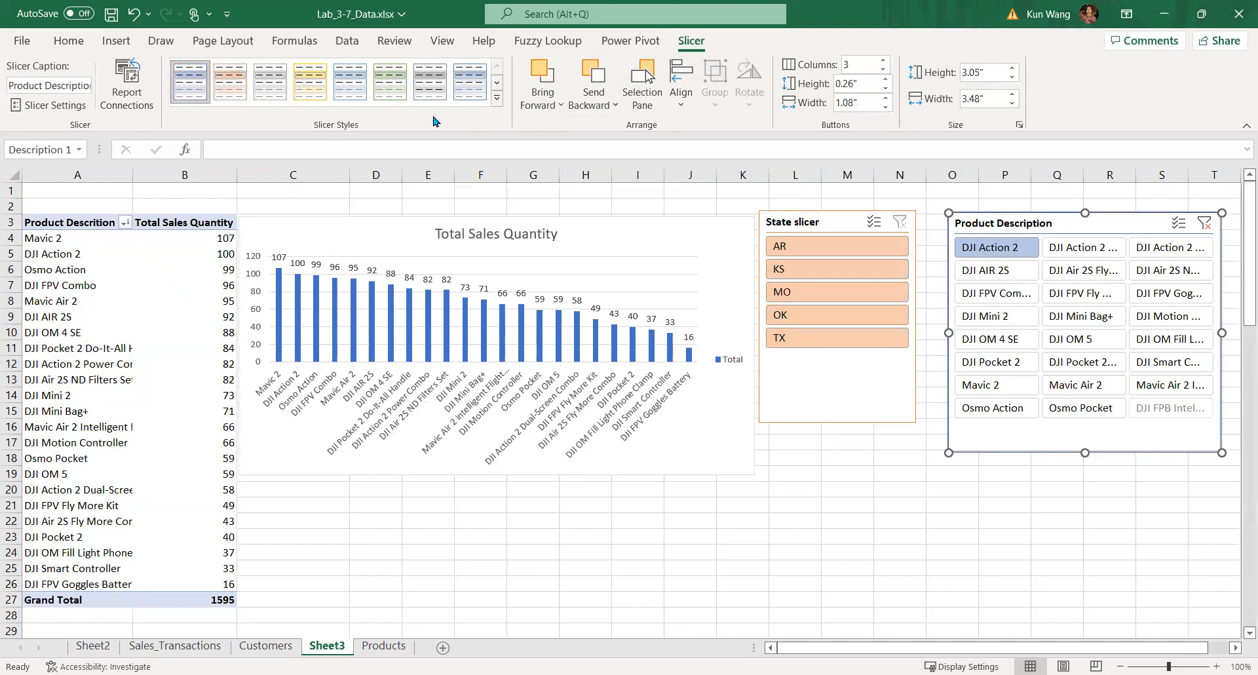
pyautogui.click(390, 82)
pyautogui.moveTo(1165, 430); pyautogui.dragTo(1111, 433)
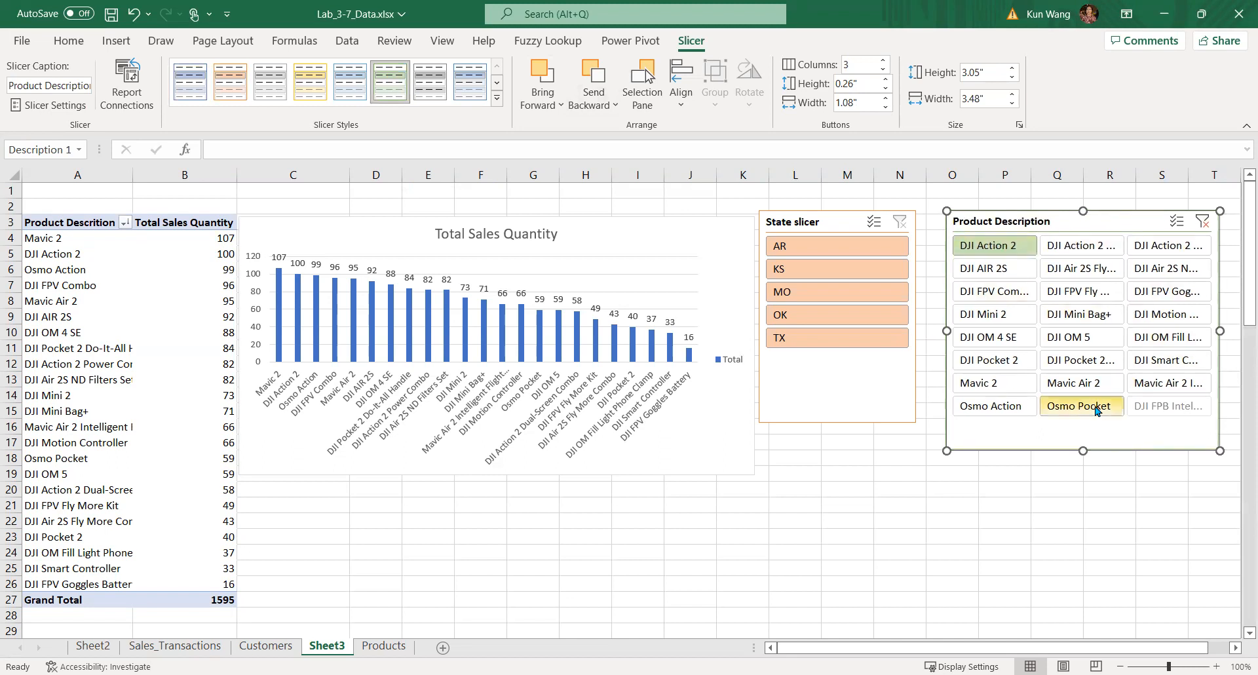
# Clear the Product Description slicer's filter and move the slicer so its upper-left corner sits in cell O2
pyautogui.click(1203, 221)
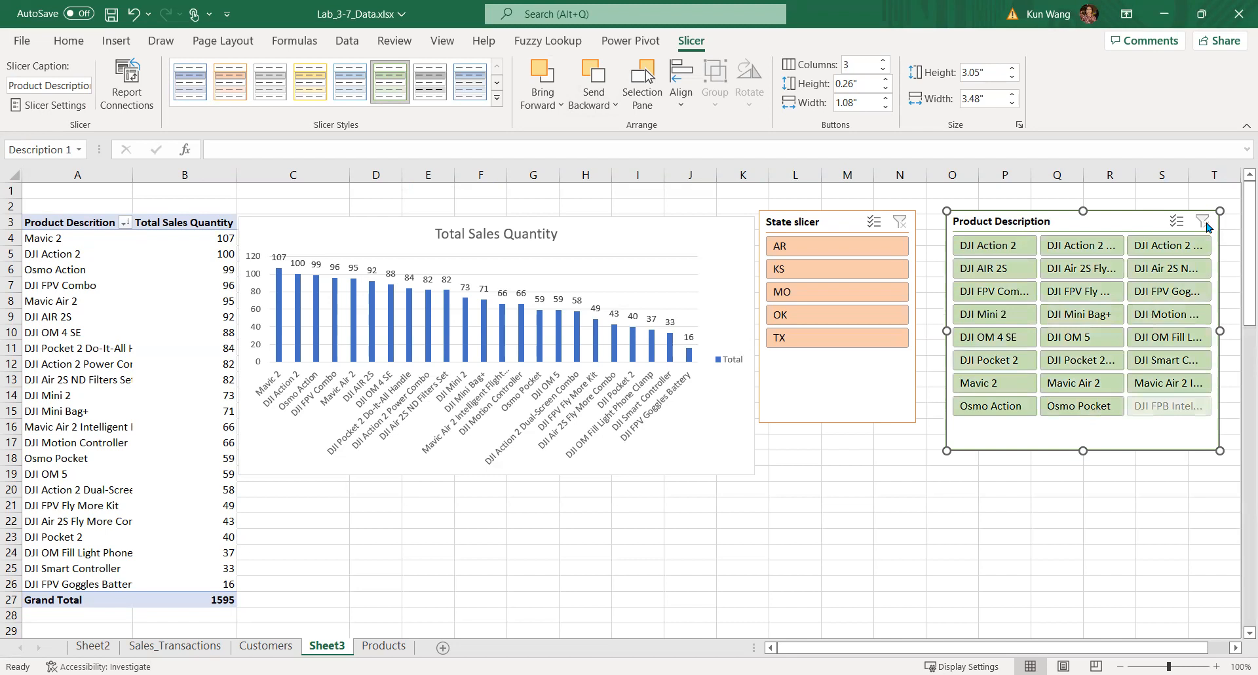
pyautogui.click(1161, 490)
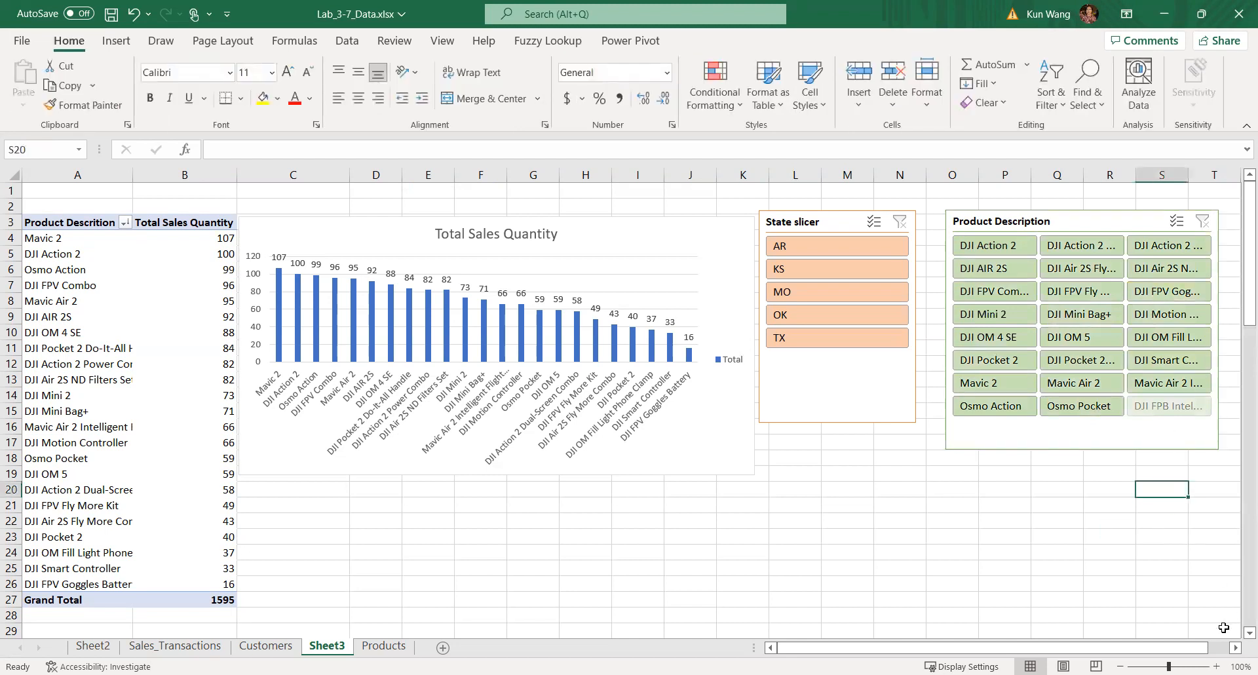
pyautogui.moveTo(1080, 218); pyautogui.dragTo(1061, 210)
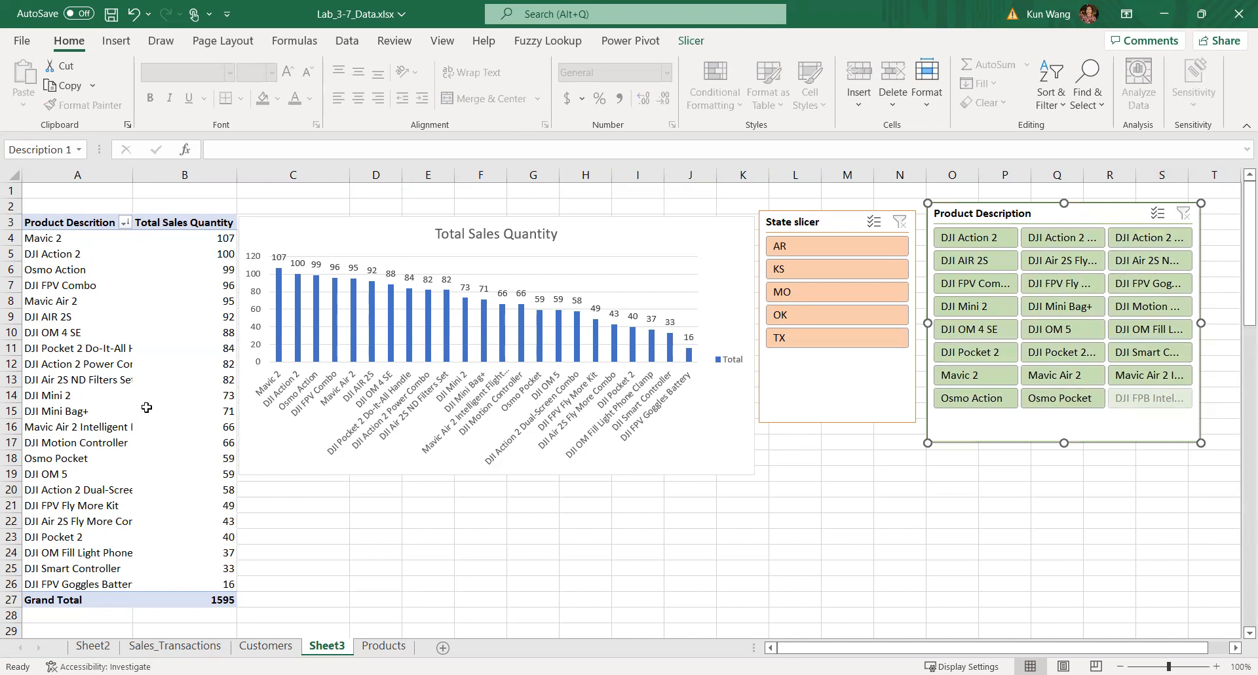